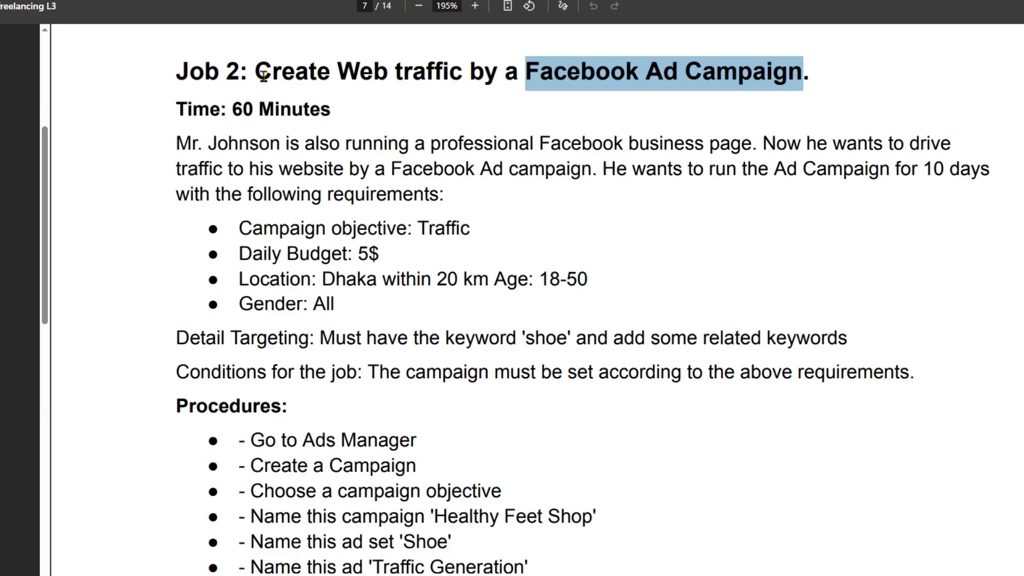
Step: Read the Job 2 title and its time limit in the brief, highlighting the key phrases
click(331, 146)
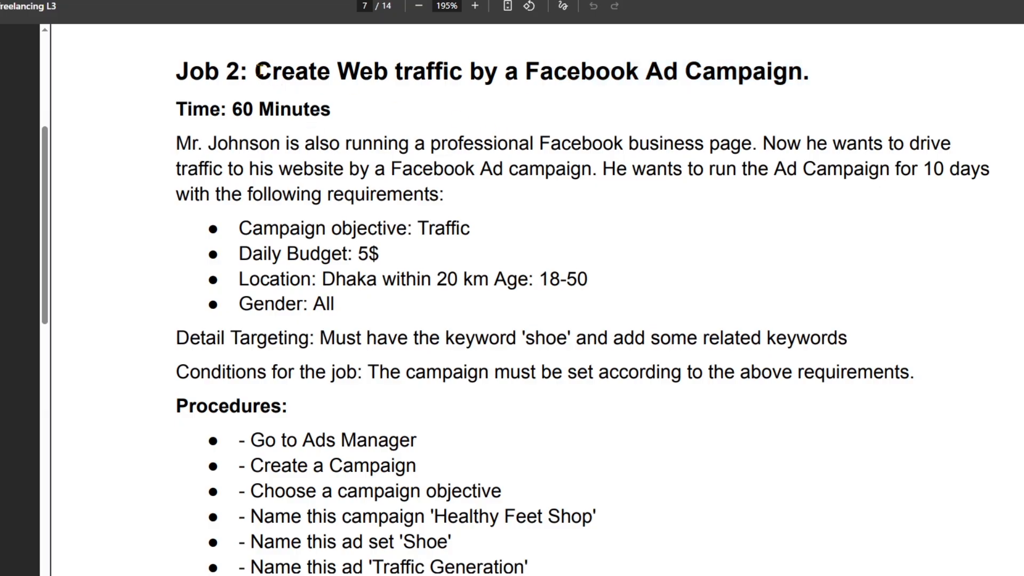
drag(259, 71, 499, 74)
click(337, 172)
drag(179, 70, 233, 71)
click(308, 101)
drag(337, 70, 465, 77)
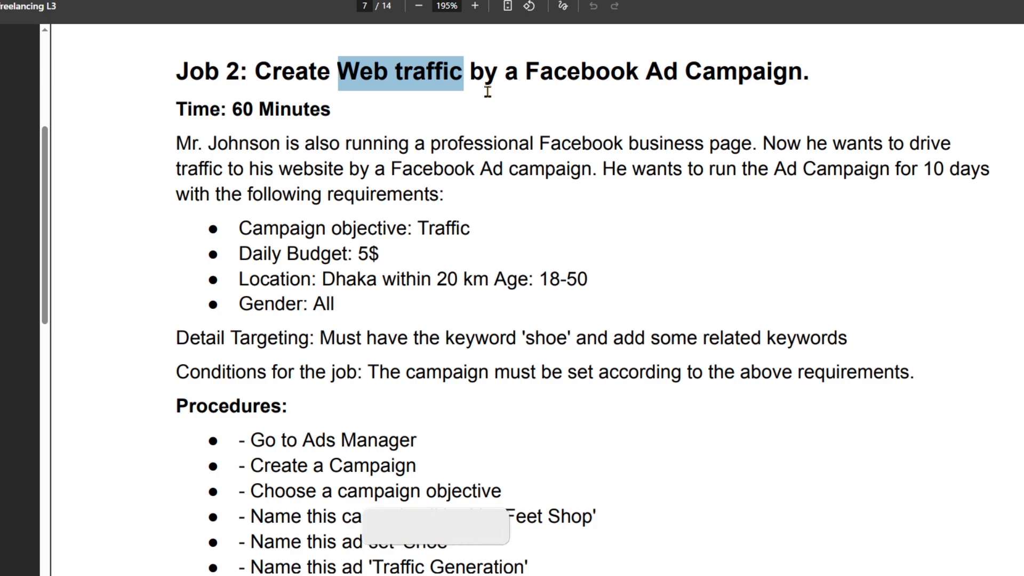
drag(470, 75, 816, 87)
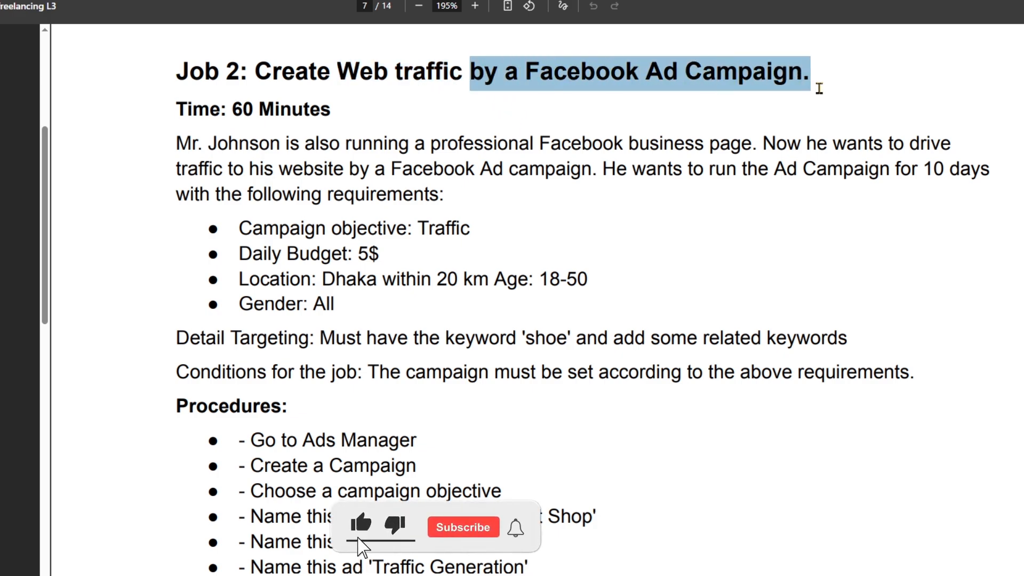
click(633, 124)
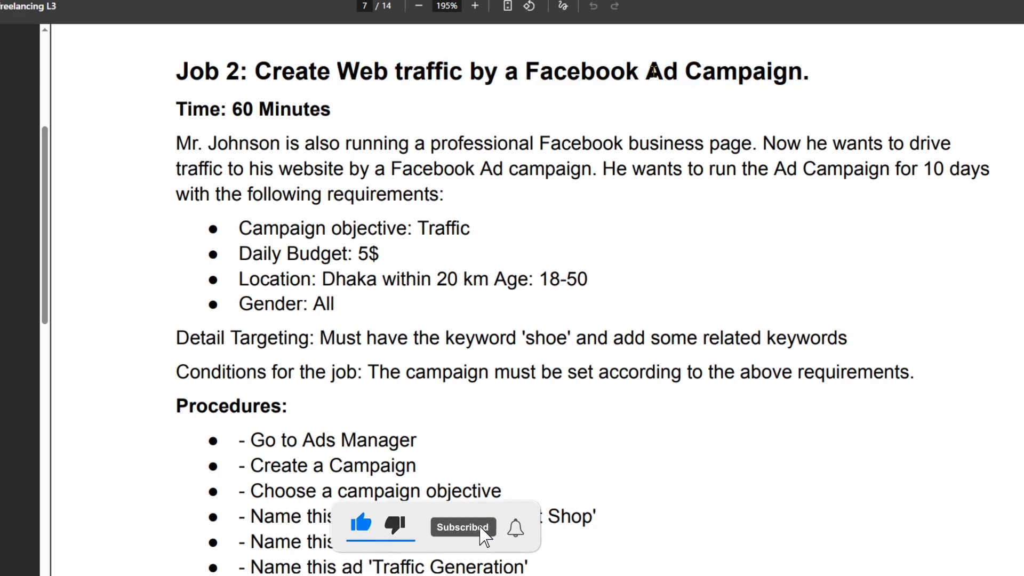
drag(176, 110, 372, 110)
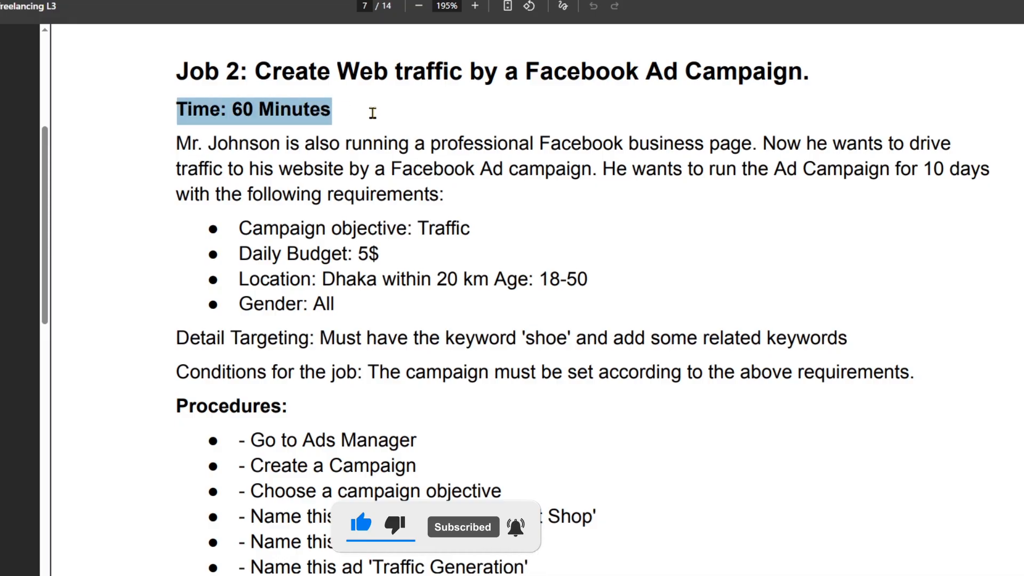
click(246, 145)
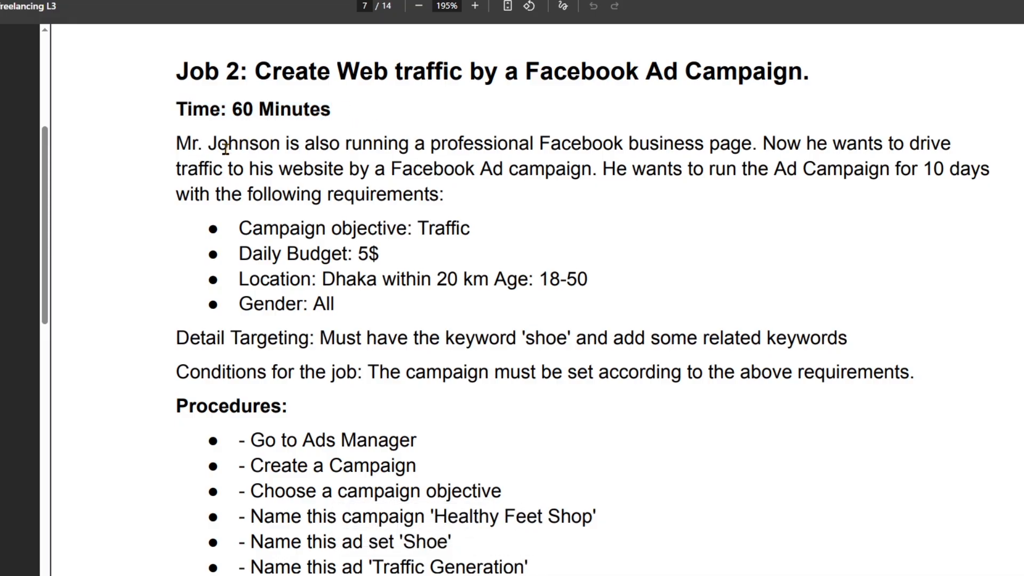
Step: Read the Job 2 scenario, highlighting the Facebook business page, the ad campaign and its duration
drag(171, 143, 758, 152)
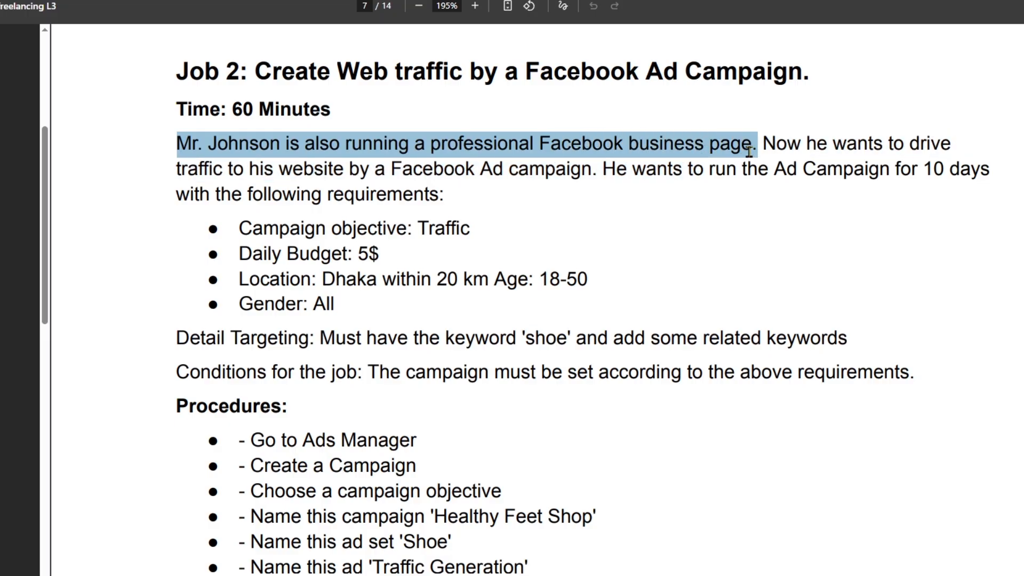
click(747, 152)
drag(434, 142, 687, 149)
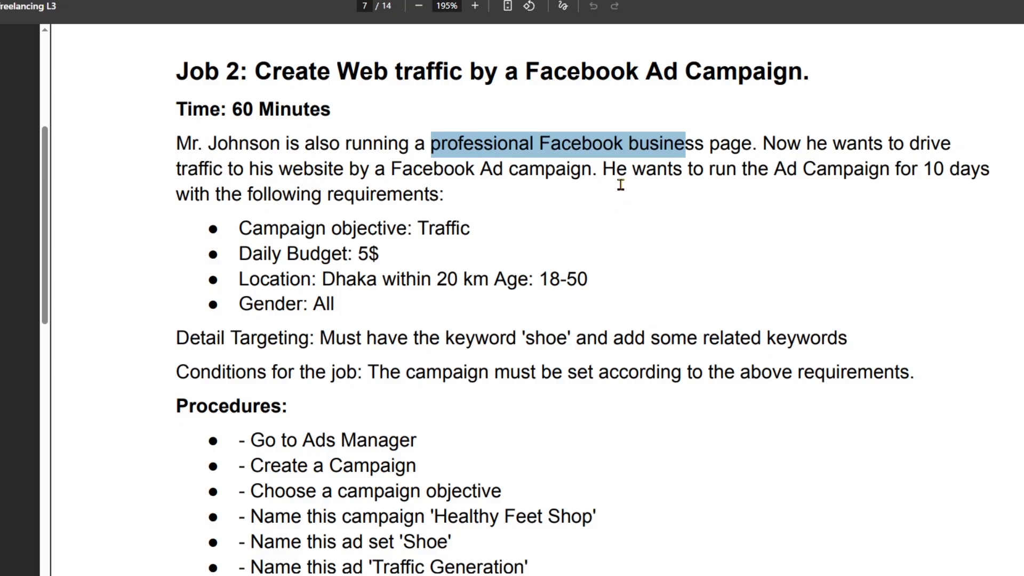
click(623, 181)
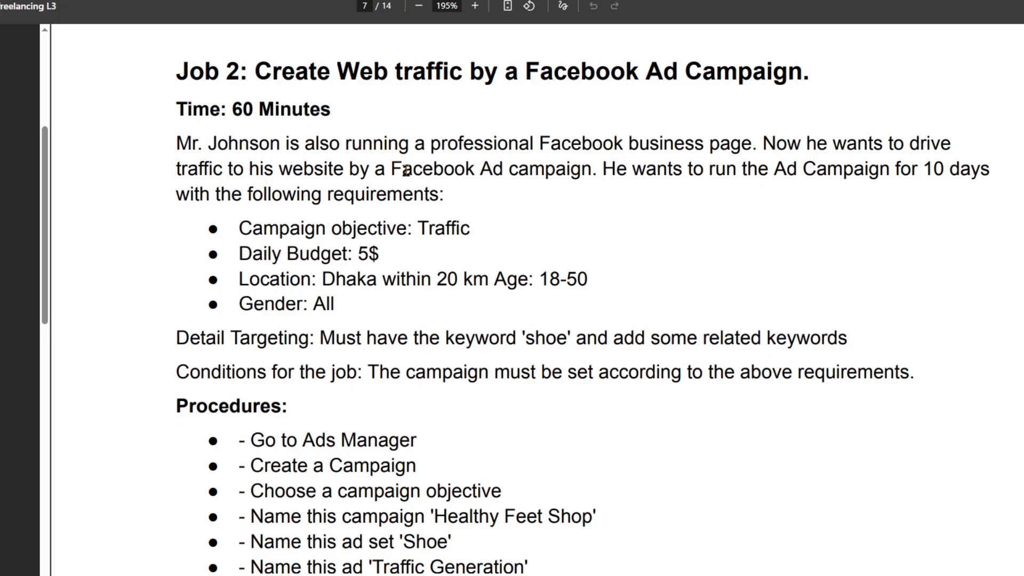
drag(394, 168, 591, 167)
click(581, 221)
drag(922, 169, 997, 172)
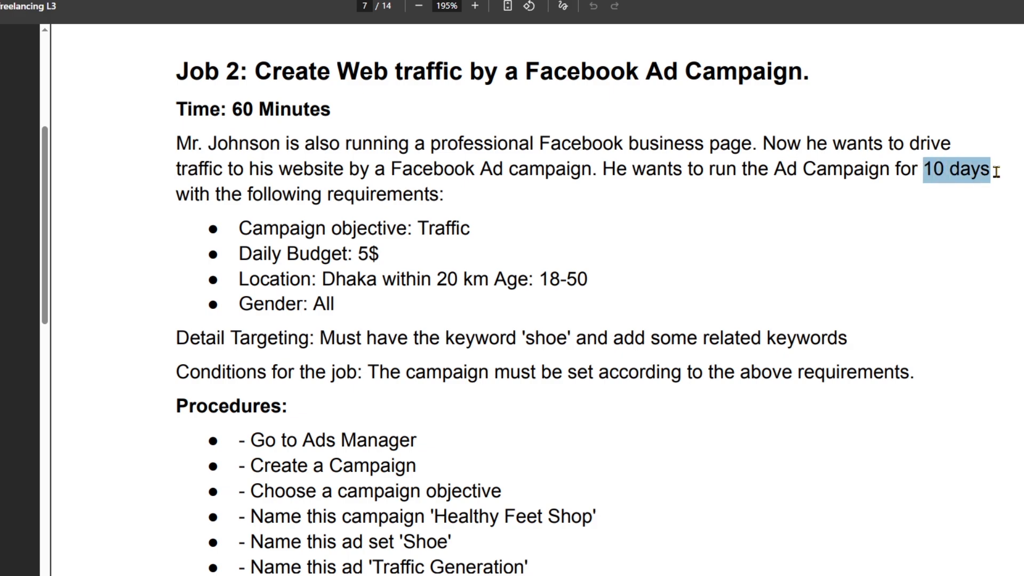
Step: Circle "10 days" in the Job 2 scenario in light yellow with the Draw tool
click(564, 6)
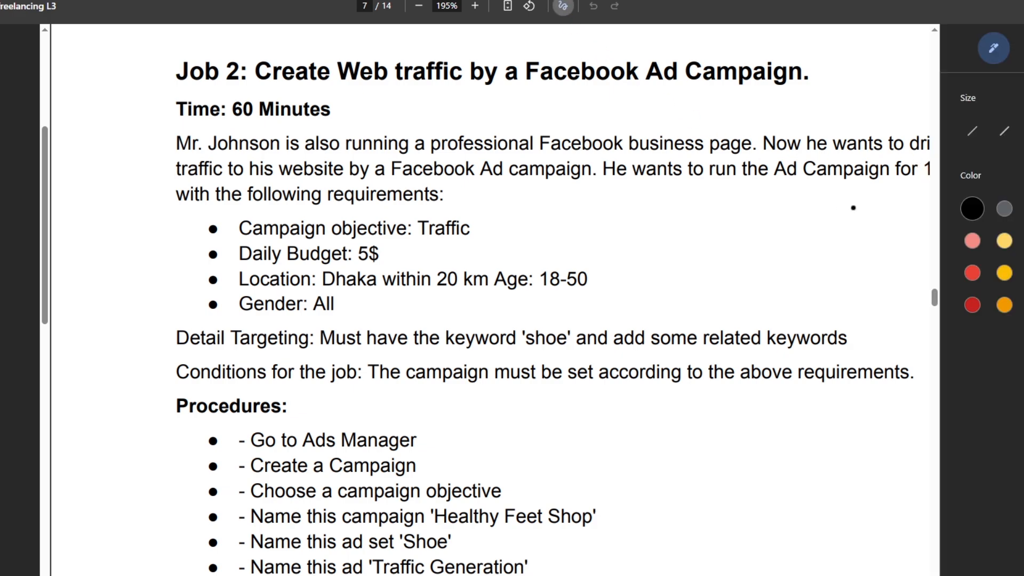
click(1004, 240)
click(905, 188)
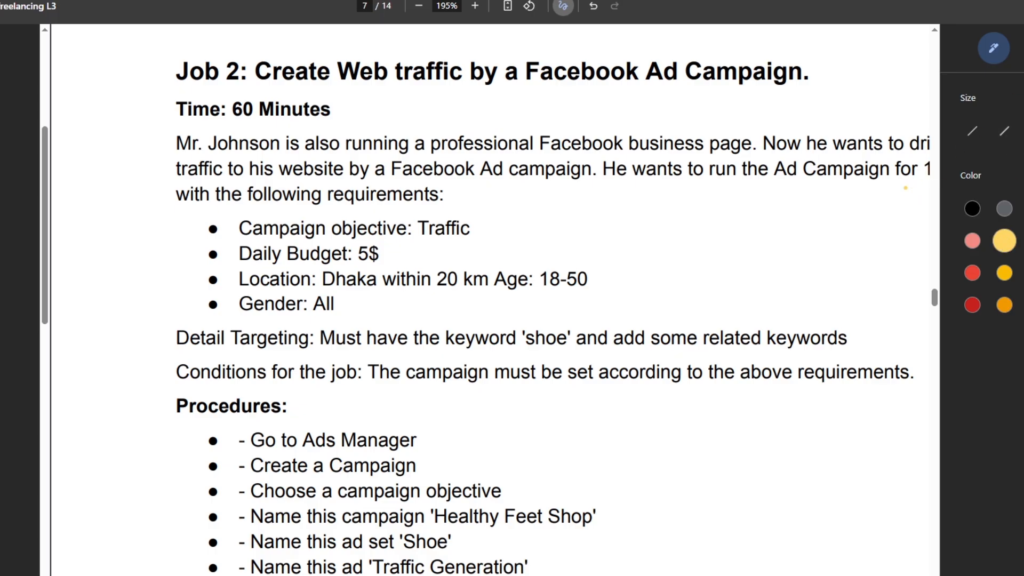
scroll(745, 238, down, 3)
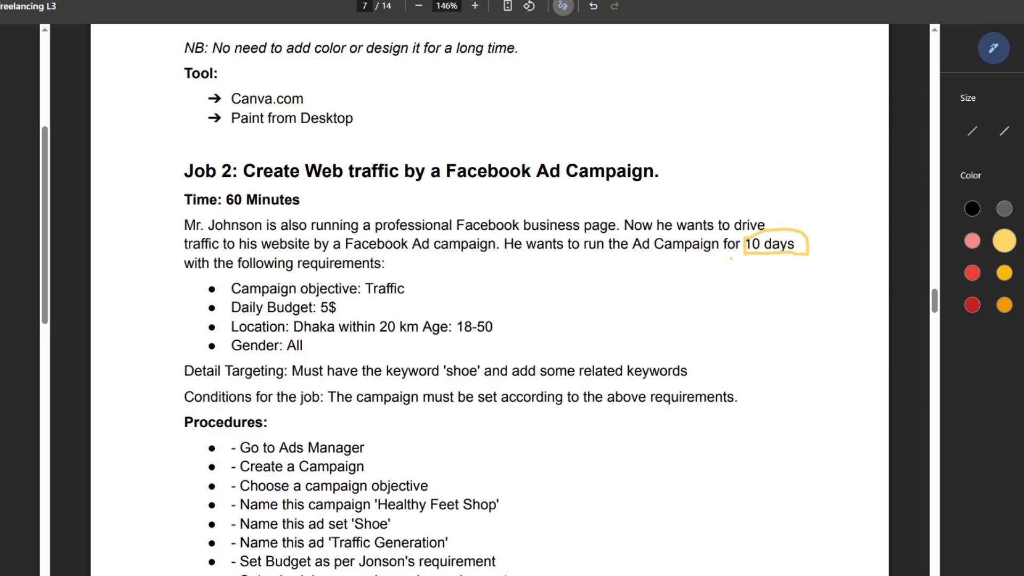
Step: Underline "Traffic", "5$", "Dhaka within 20 km", "18-50" and "All" in the requirements list in black
click(973, 208)
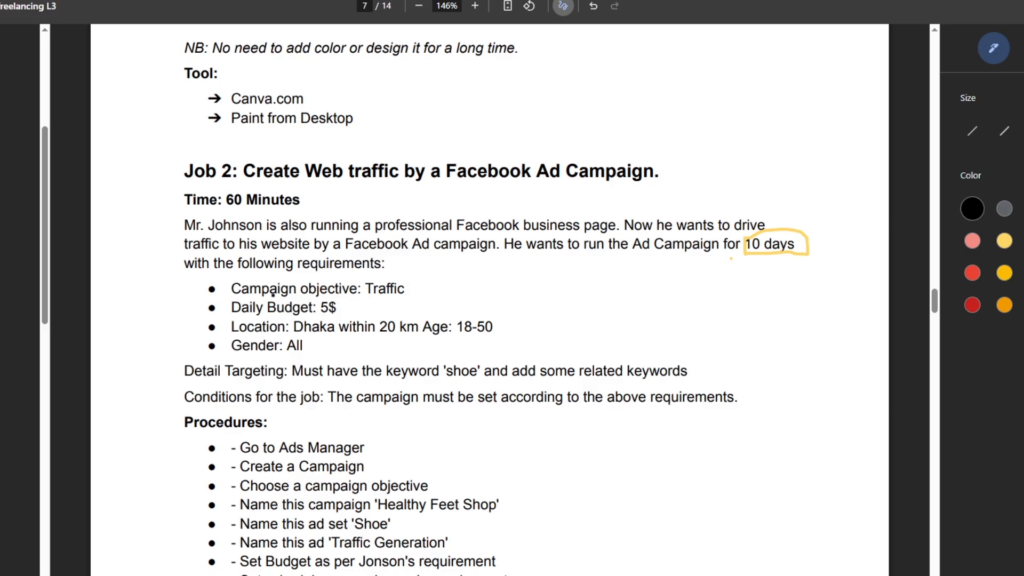
drag(371, 297, 402, 297)
drag(321, 318, 354, 318)
drag(297, 338, 505, 335)
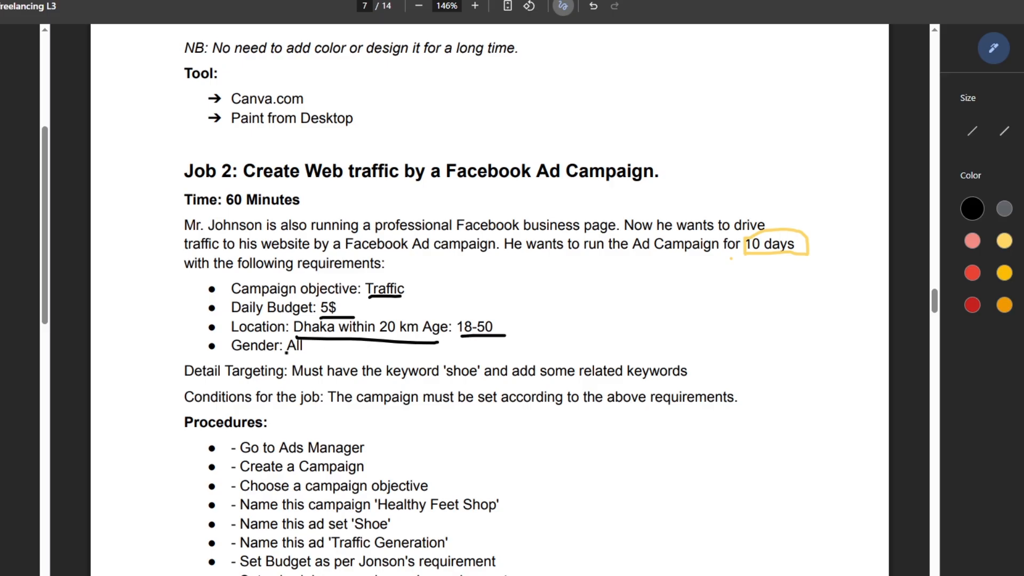
drag(287, 353, 315, 353)
Step: Underline "Detail Targeting:", "shoe" and "some related keywords" in the targeting line in black
drag(186, 384, 293, 384)
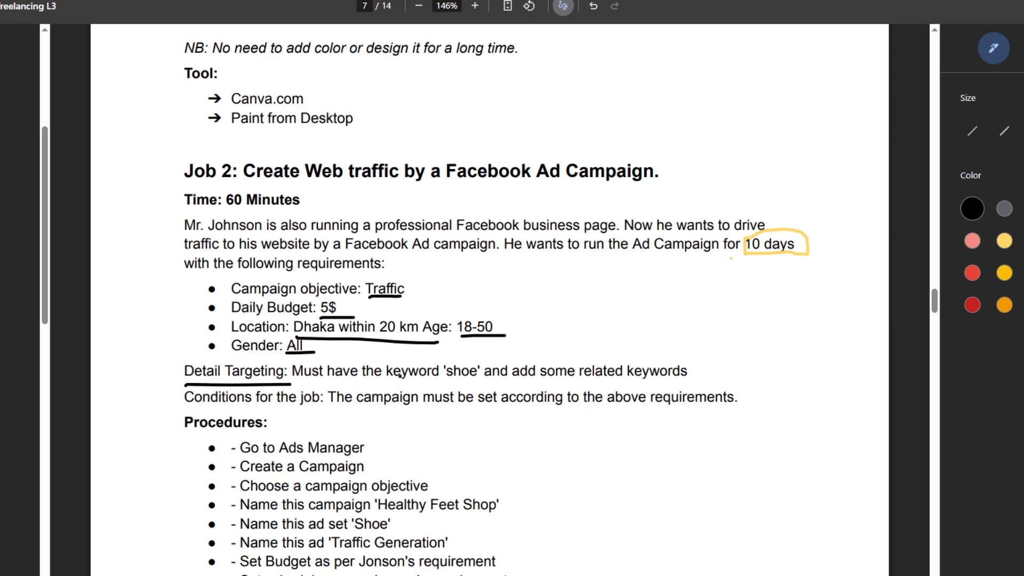
drag(451, 380, 665, 384)
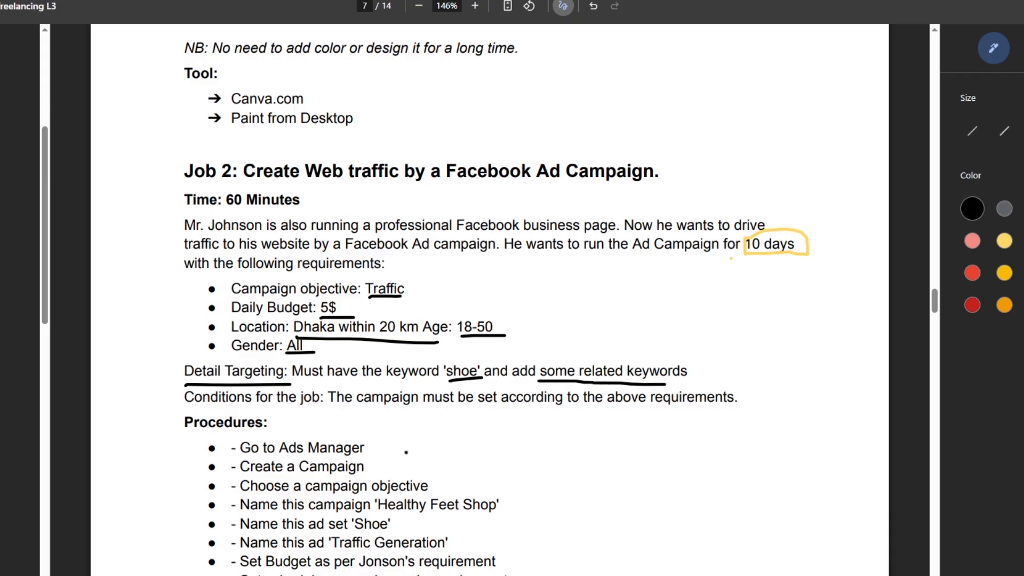
scroll(406, 452, down, 3)
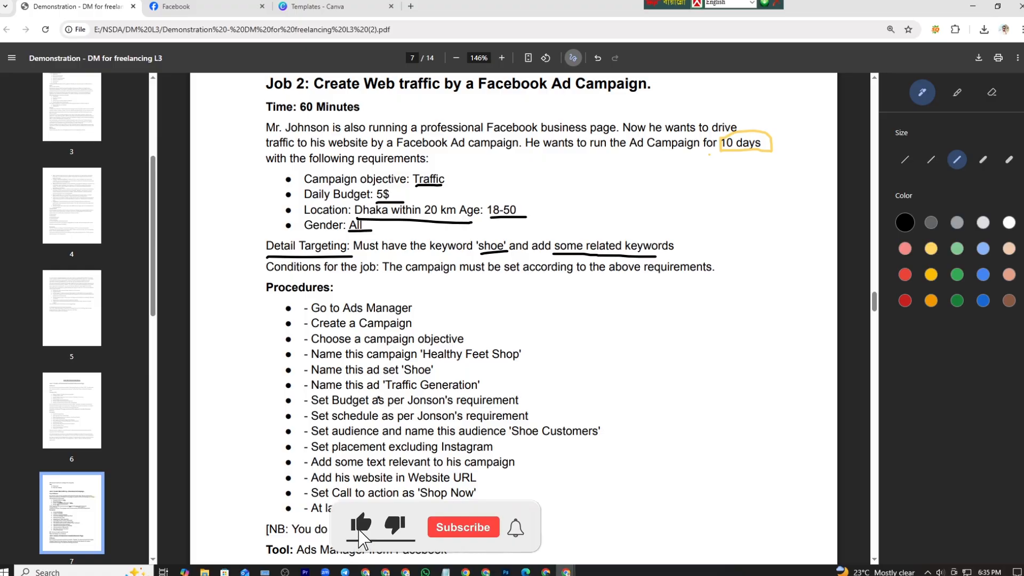
Step: Switch to Facebook, open the Digital Marketing Tips & Tricks page from the account's profiles, and return to the home feed
click(224, 6)
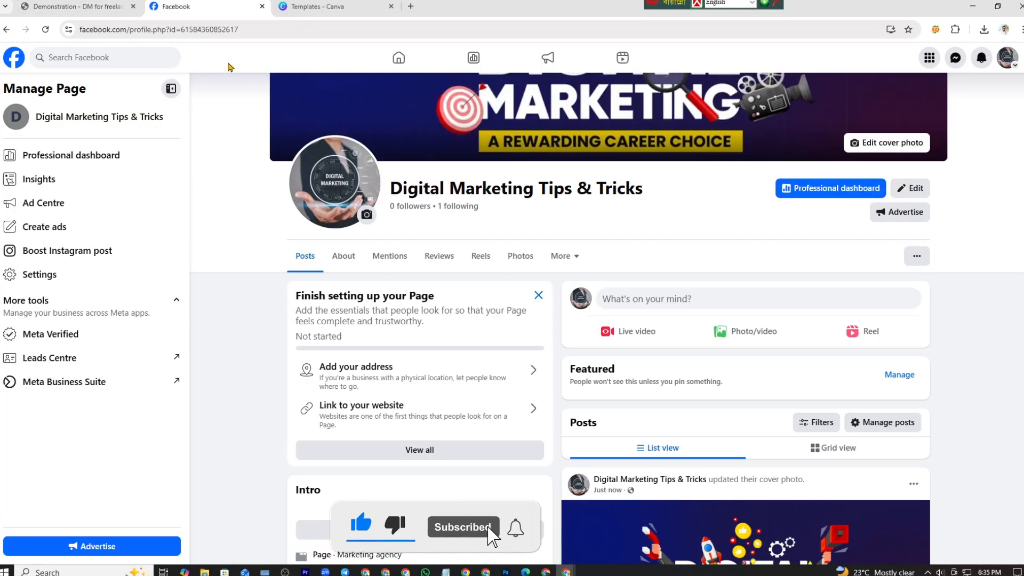
click(399, 57)
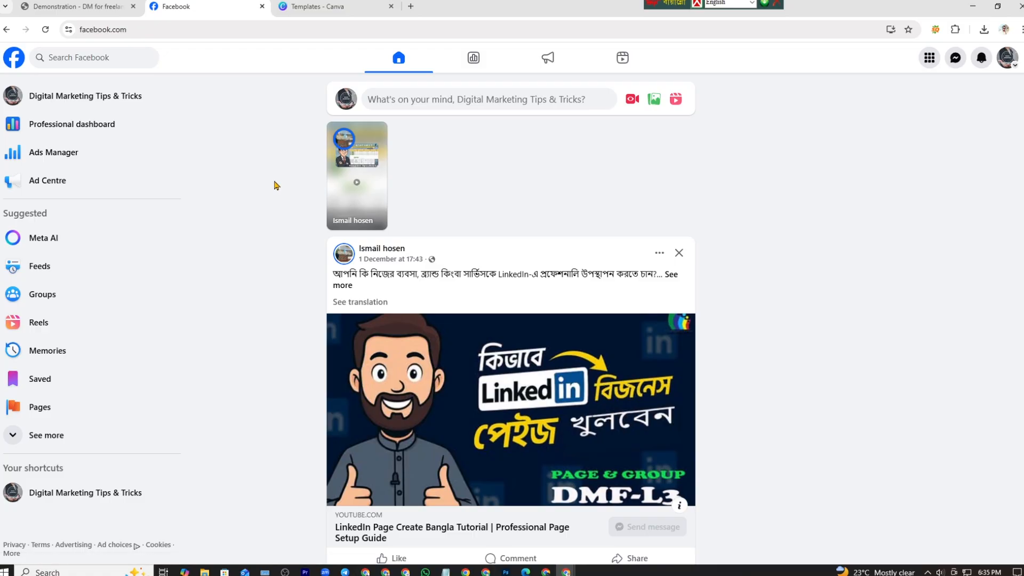
scroll(269, 294, down, 2)
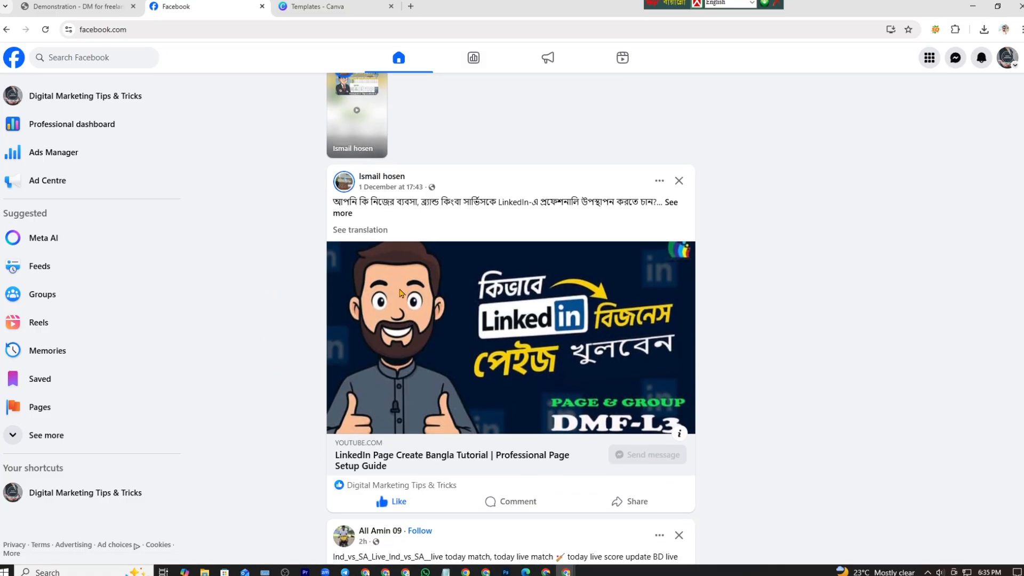
scroll(247, 222, up, 2)
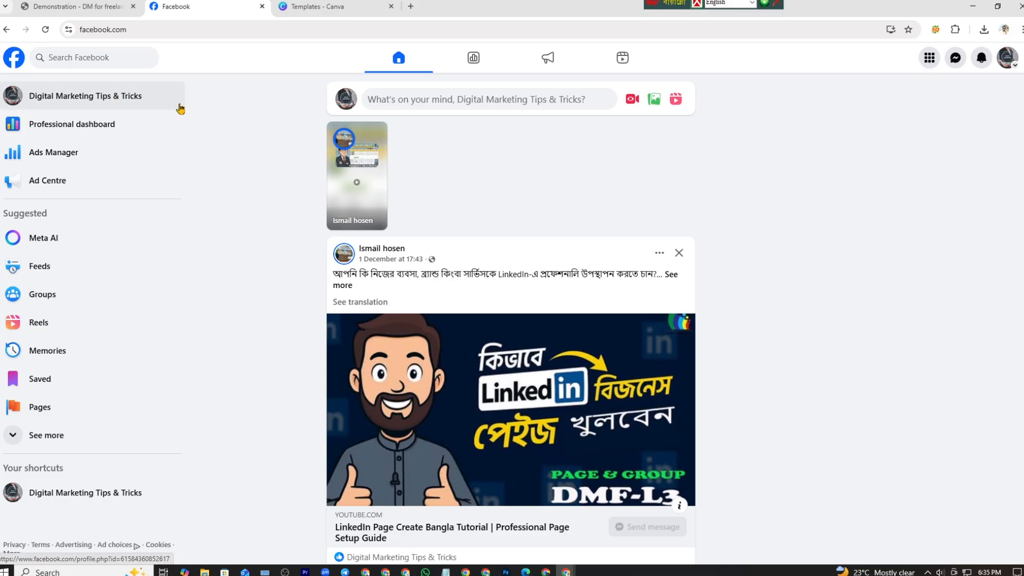
click(1007, 59)
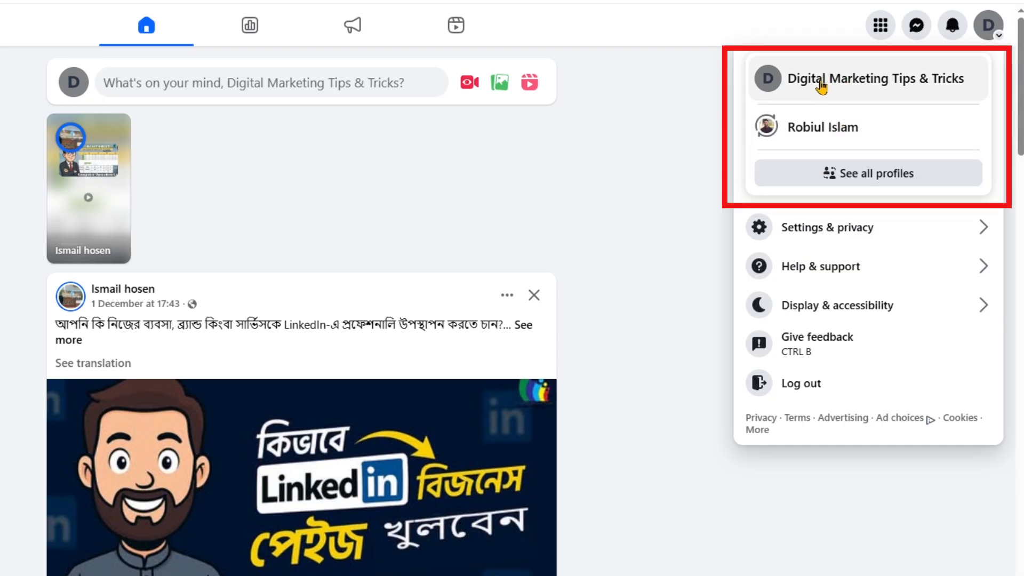
click(822, 85)
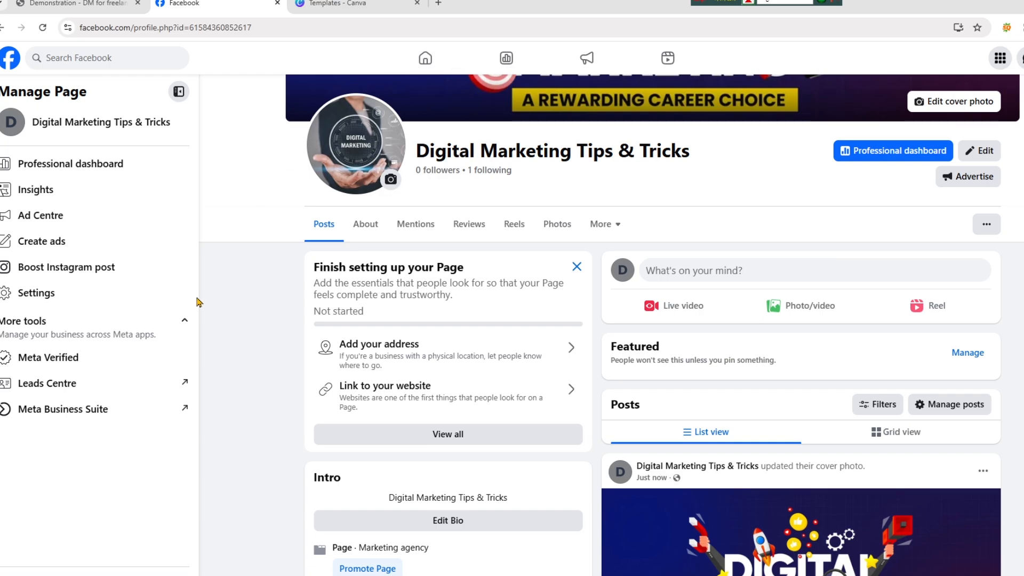
click(441, 67)
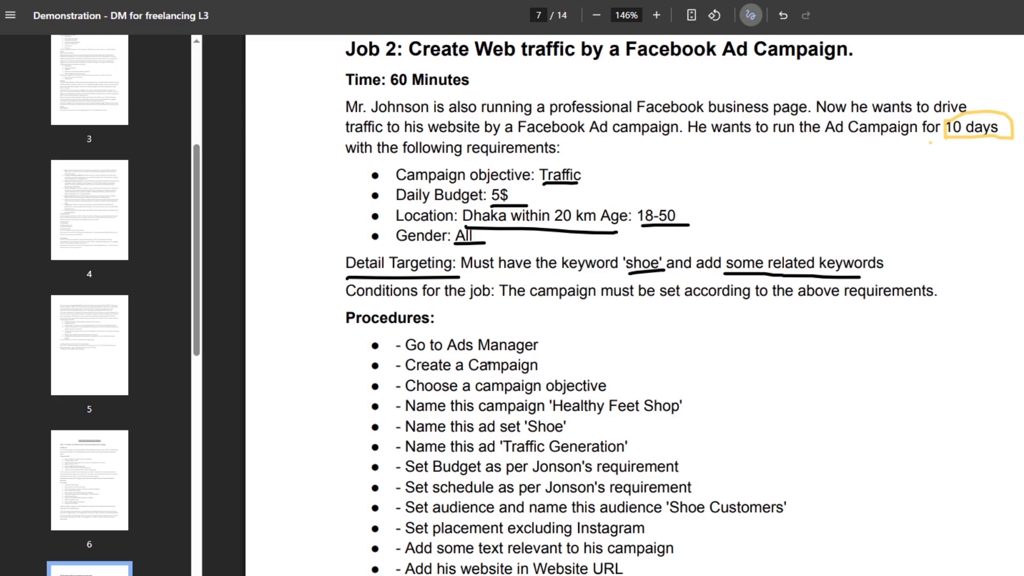
Step: Underline "Ads Manager", "a Campaign", "objective" and "Feet" in the brief's procedure list in black
drag(454, 350, 523, 355)
mouse_move(455, 376)
mouse_down()
mouse_move(518, 376)
mouse_move(639, 411)
mouse_up()
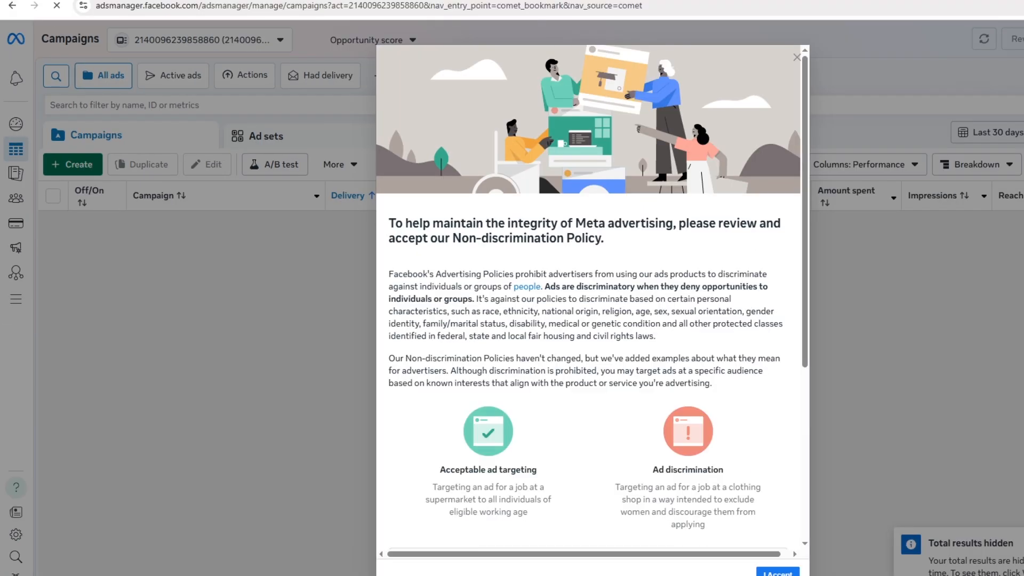
Step: Review and accept Meta's Non-discrimination Policy in Ads Manager, and close its acknowledgement
drag(806, 352, 817, 528)
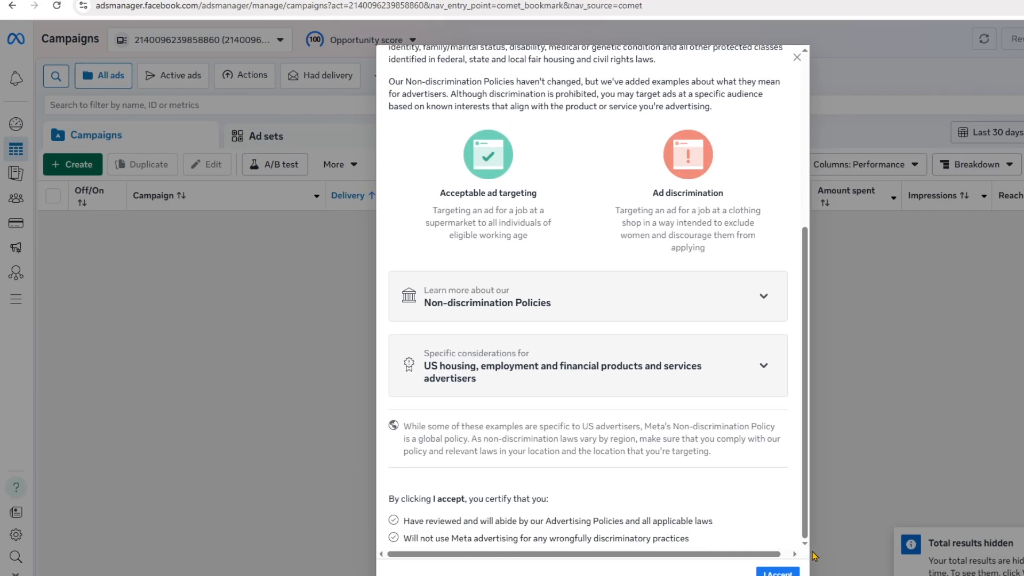
click(784, 572)
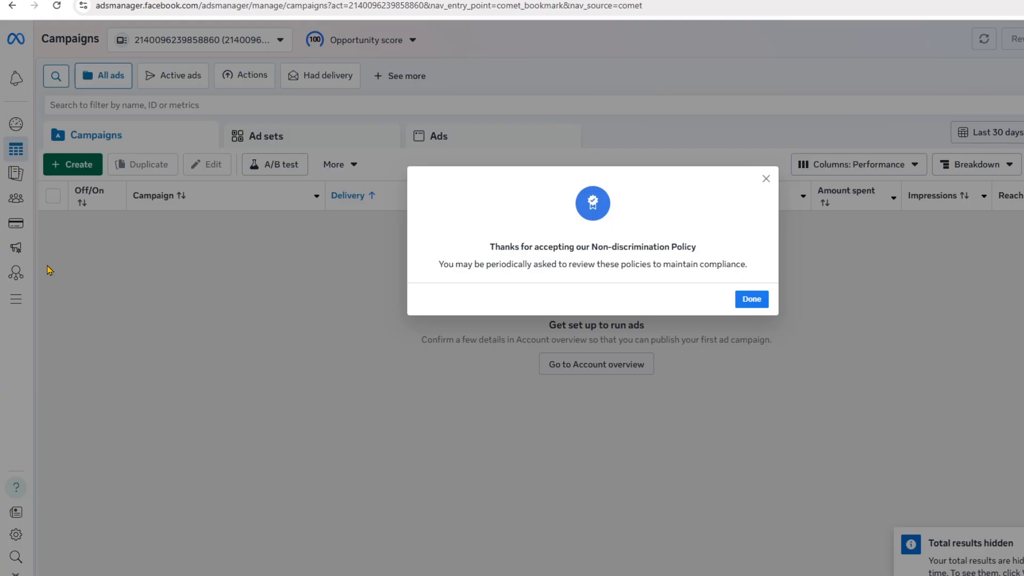
click(748, 299)
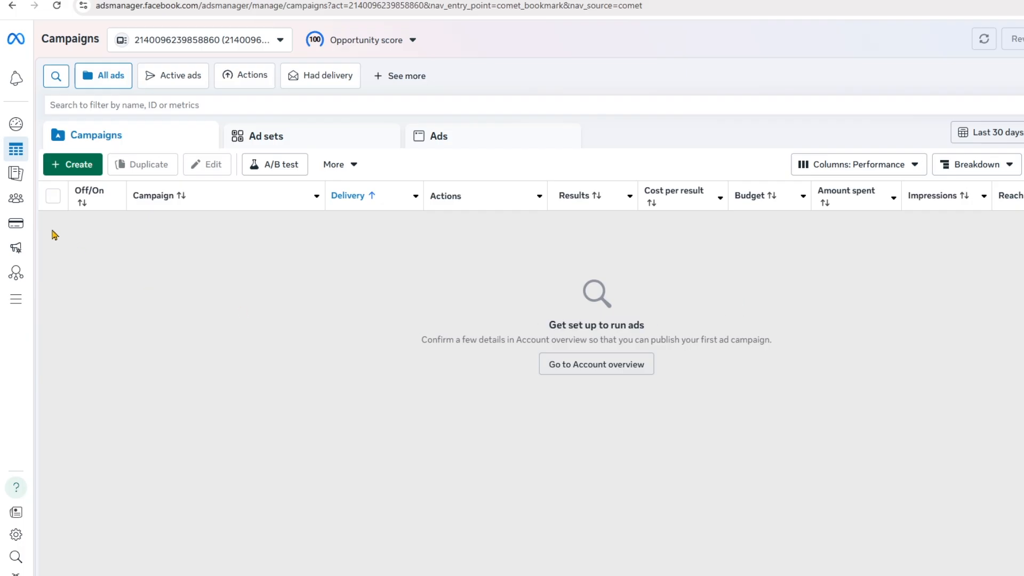
Step: Check the procedure list in the brief and look over the Ads Manager campaigns page, dismissing the opportunity score details
click(176, 1)
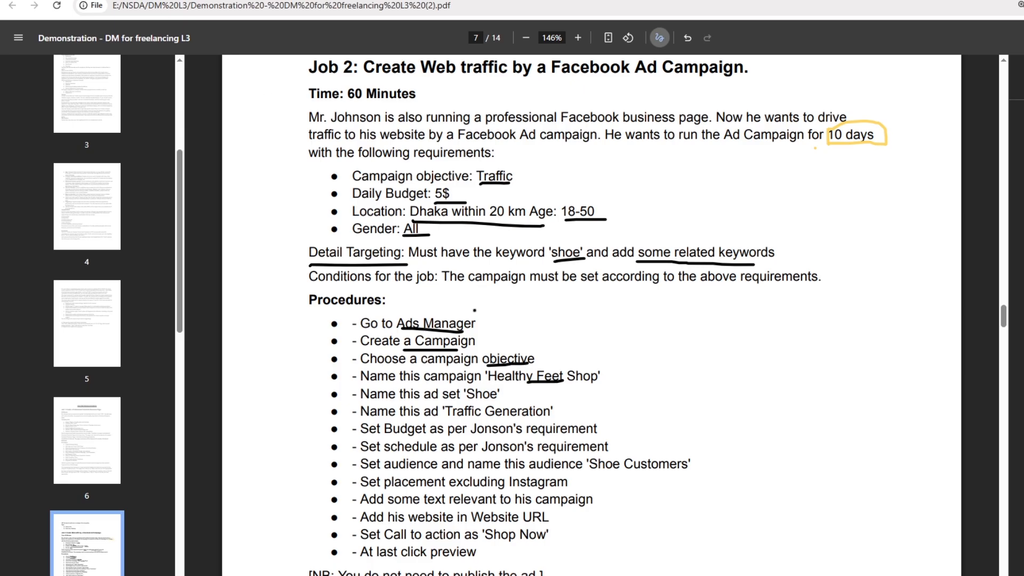
click(267, 1)
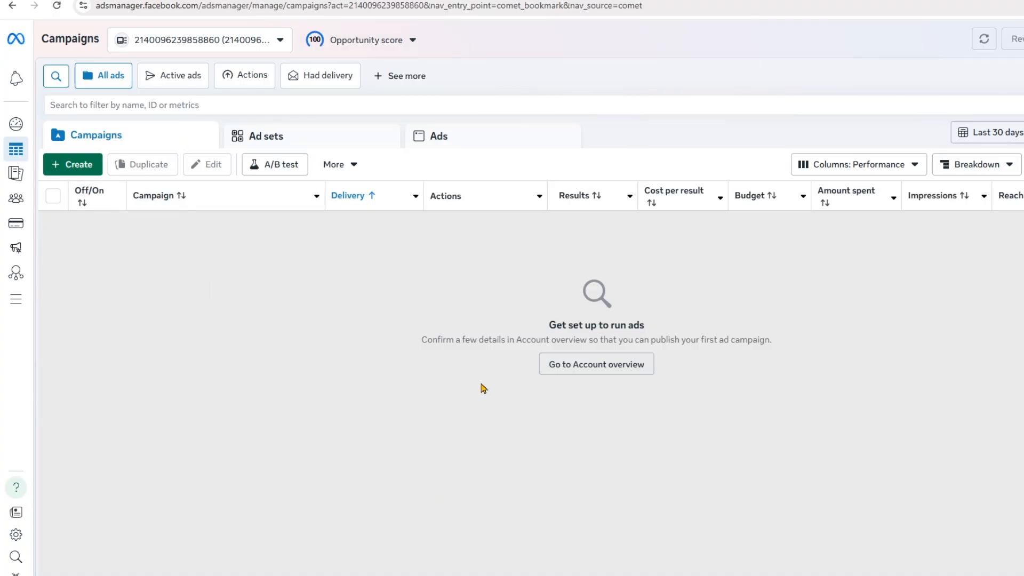
mouse_move(17, 131)
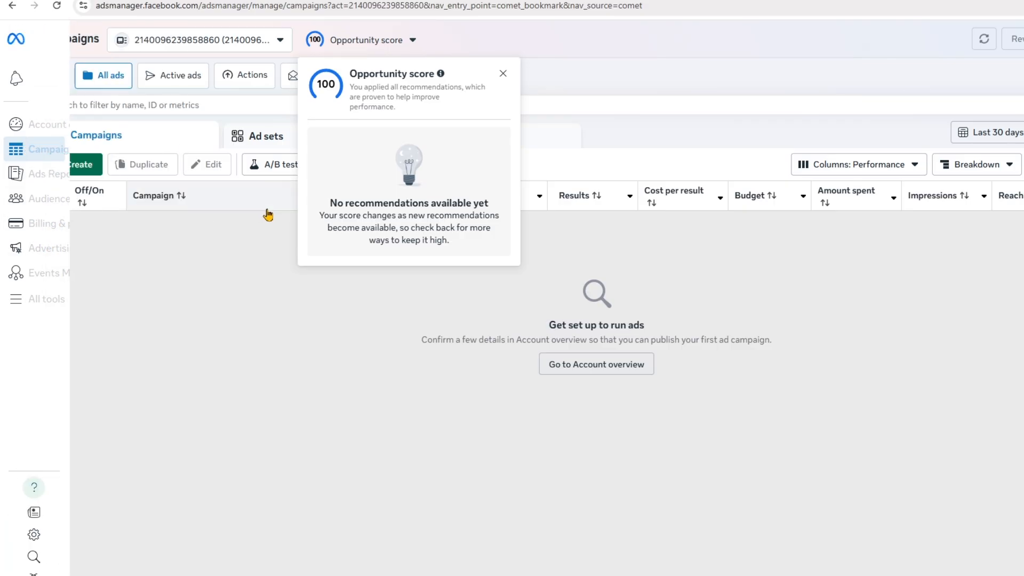
click(503, 73)
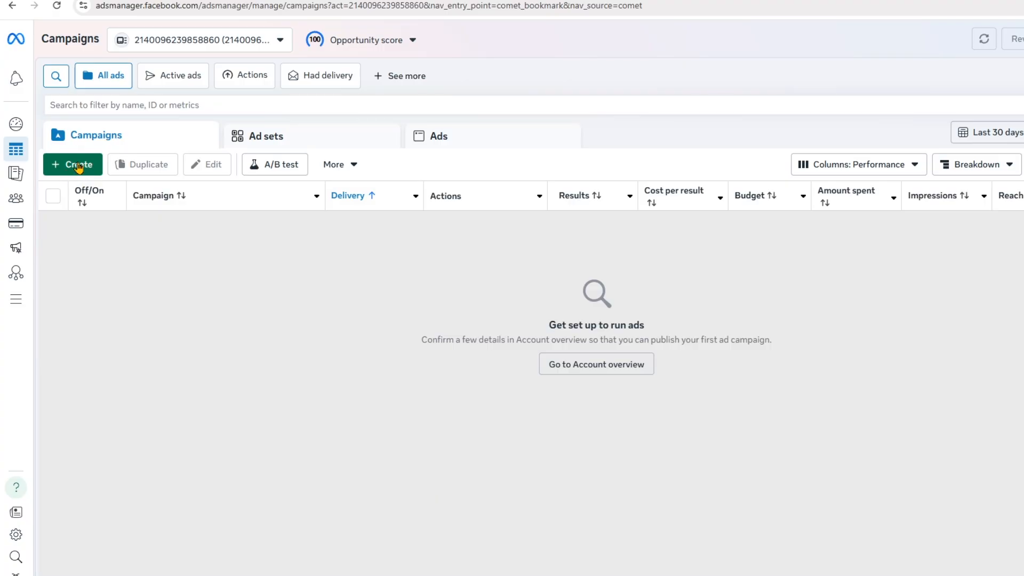
Step: Start a new campaign with the Auction buying type and the Traffic objective, as the brief requires
click(79, 173)
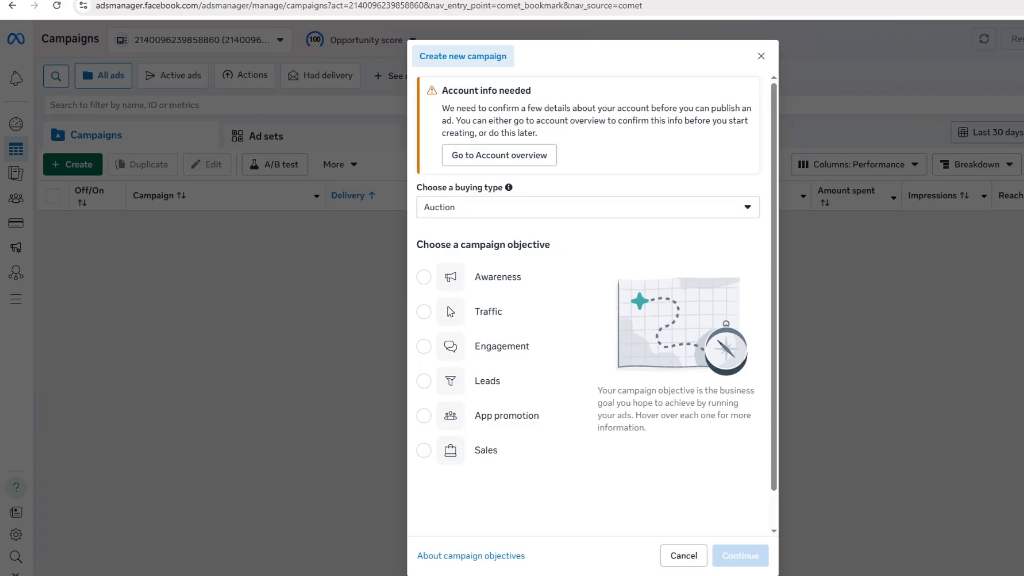
key(ctrl+Tab)
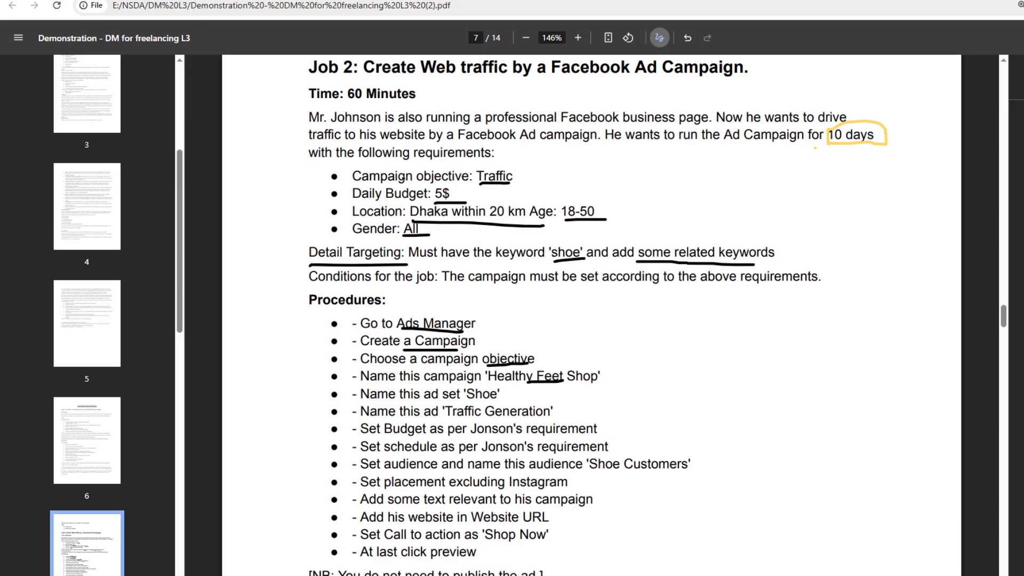
key(ctrl+Tab)
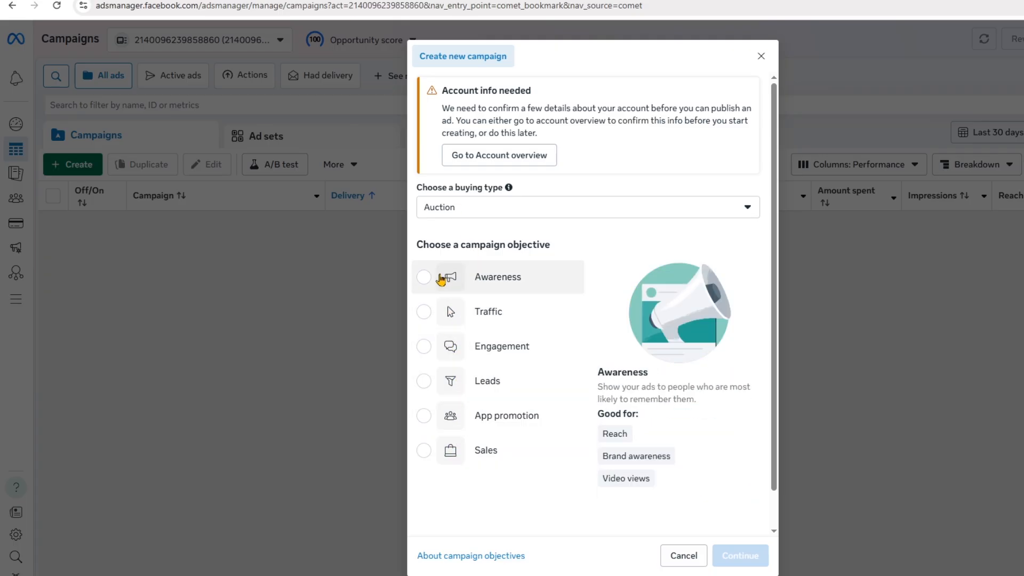
click(434, 311)
click(496, 219)
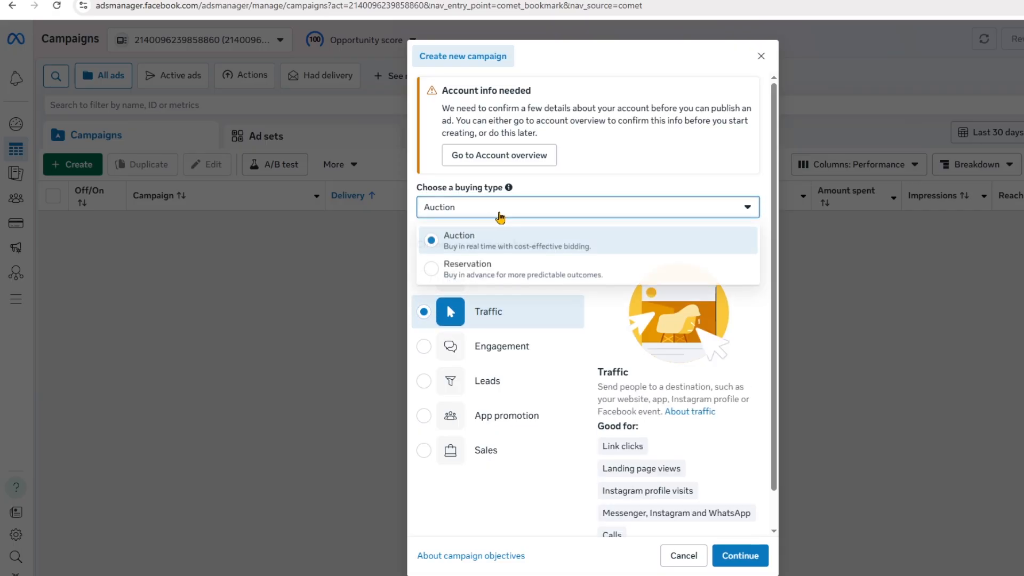
click(480, 238)
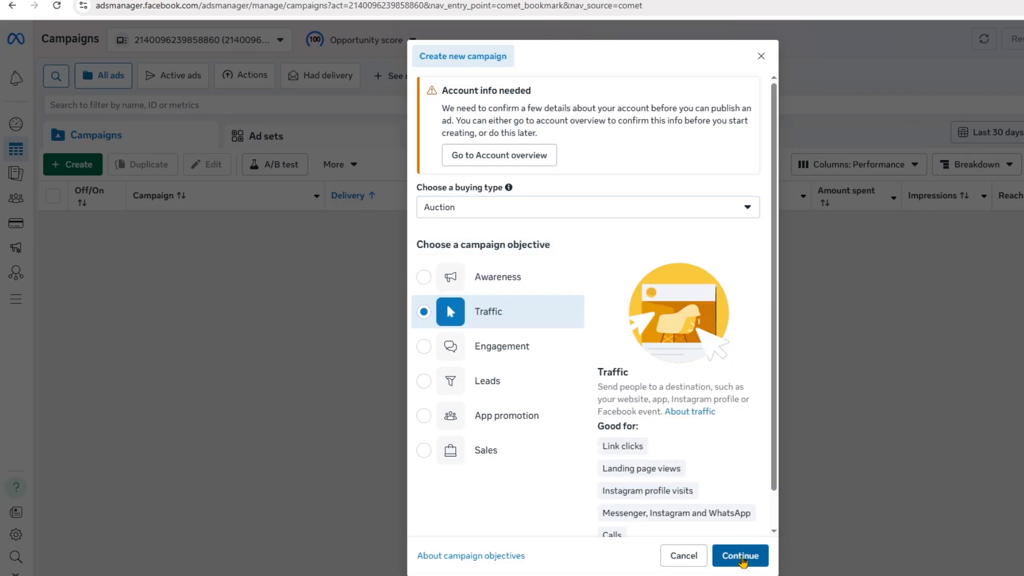
Step: Confirm the Traffic objective and continue with the manual traffic campaign setup
click(176, 1)
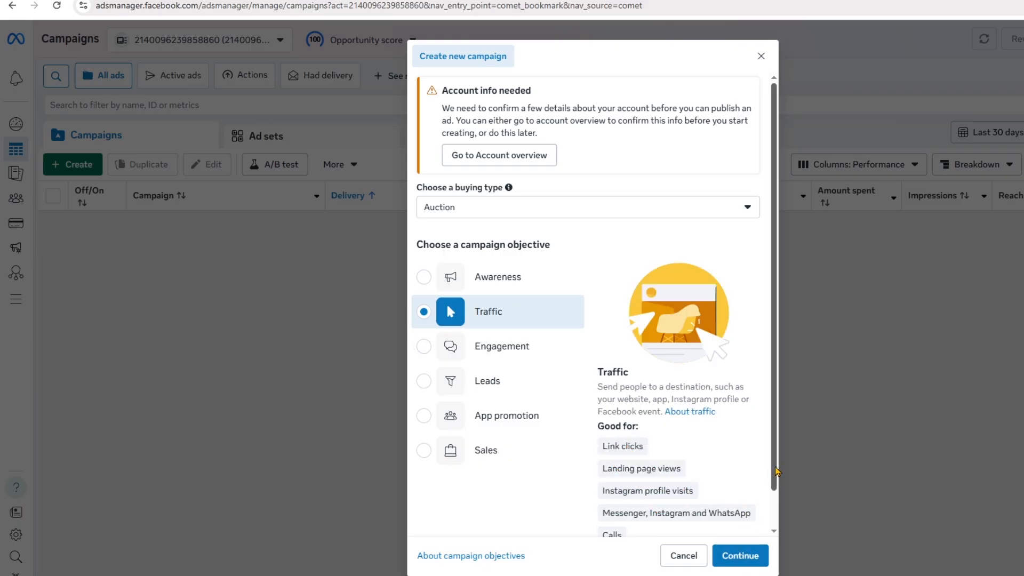
scroll(780, 548, down, 1)
click(756, 557)
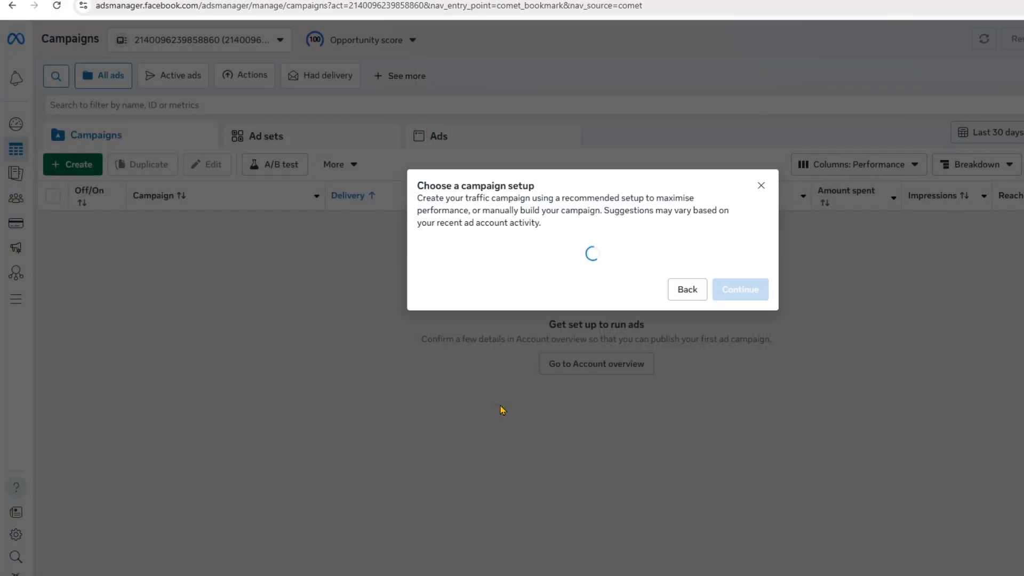
click(563, 328)
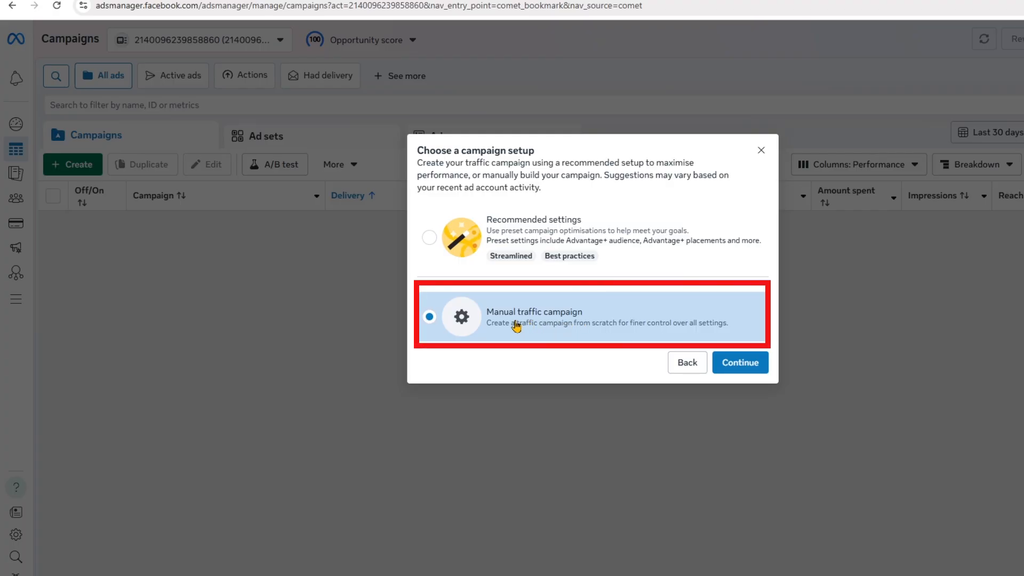
click(741, 367)
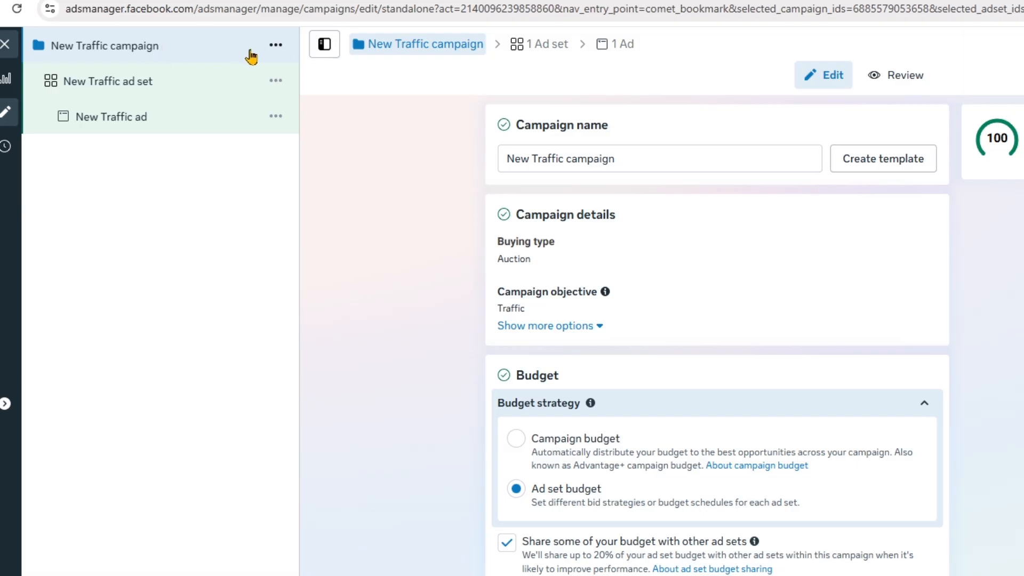
Step: Duplicate the New Traffic campaign once, keeping existing reactions, comments and shares on new ads
click(276, 50)
click(297, 110)
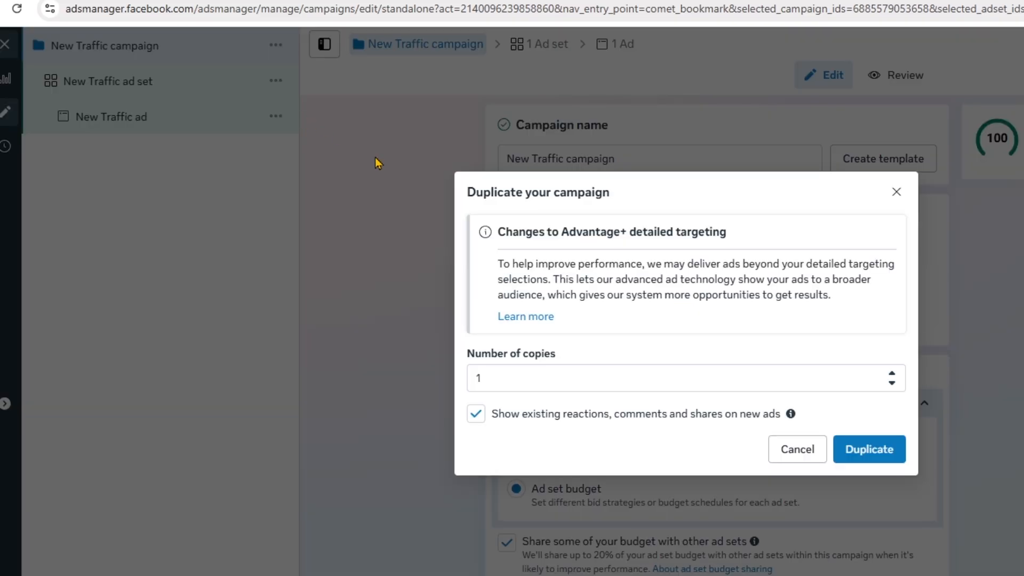
click(872, 453)
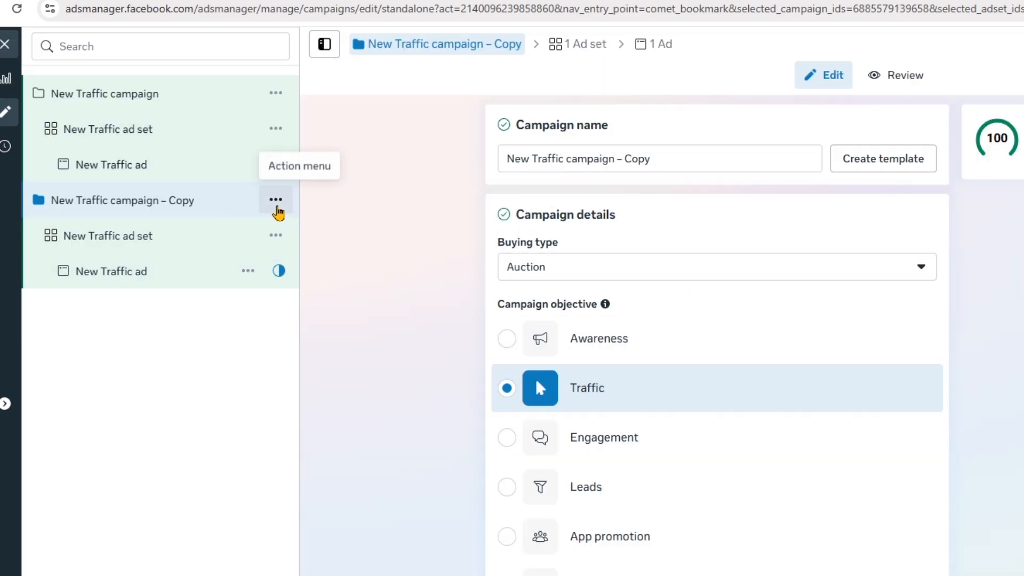
Step: Delete the "New Traffic campaign – Copy" campaign and confirm the deletion
click(277, 210)
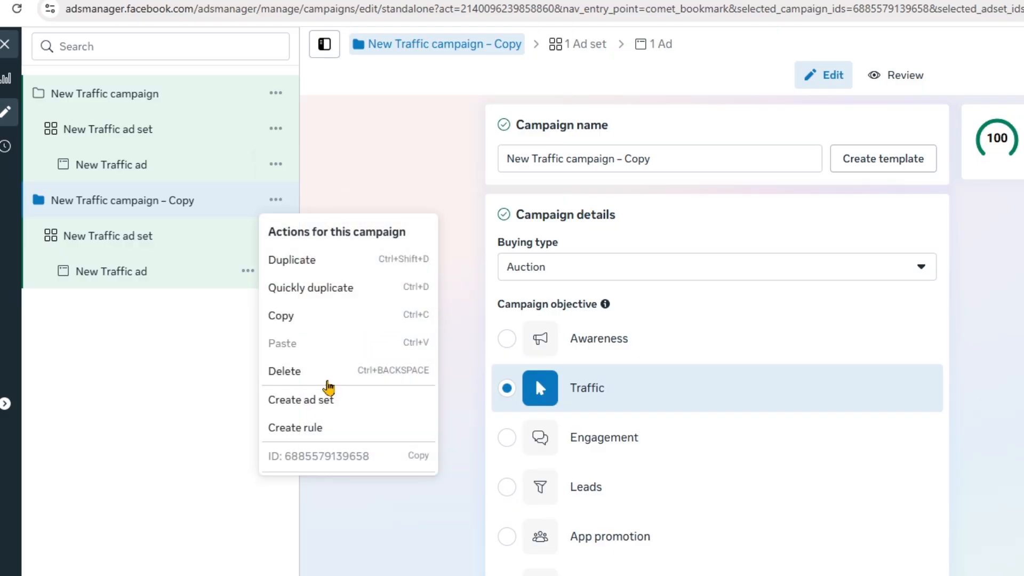
click(385, 373)
click(815, 312)
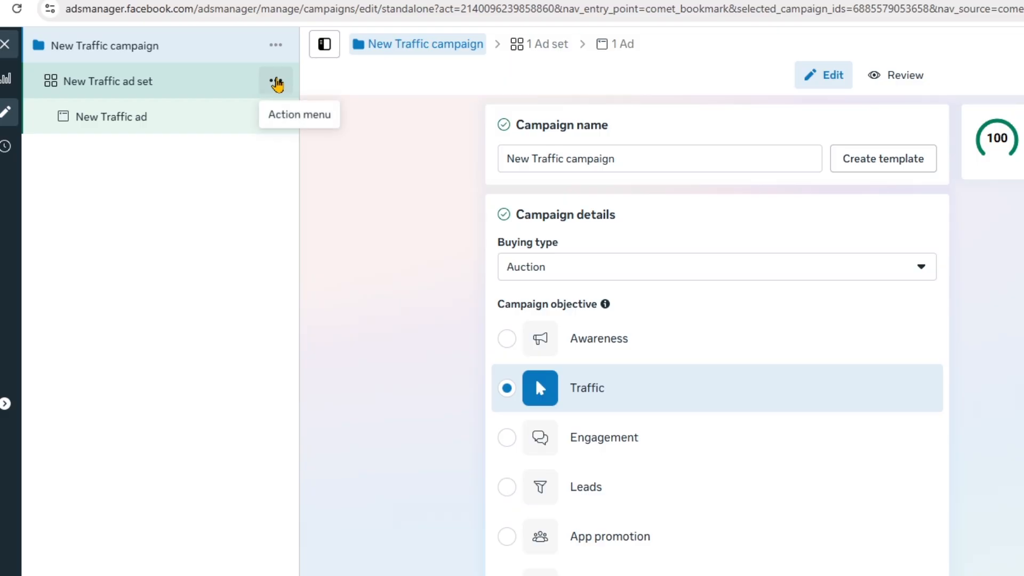
Step: Look at the actions and settings of the New Traffic ad set, and return to the campaign's settings
click(278, 83)
click(344, 132)
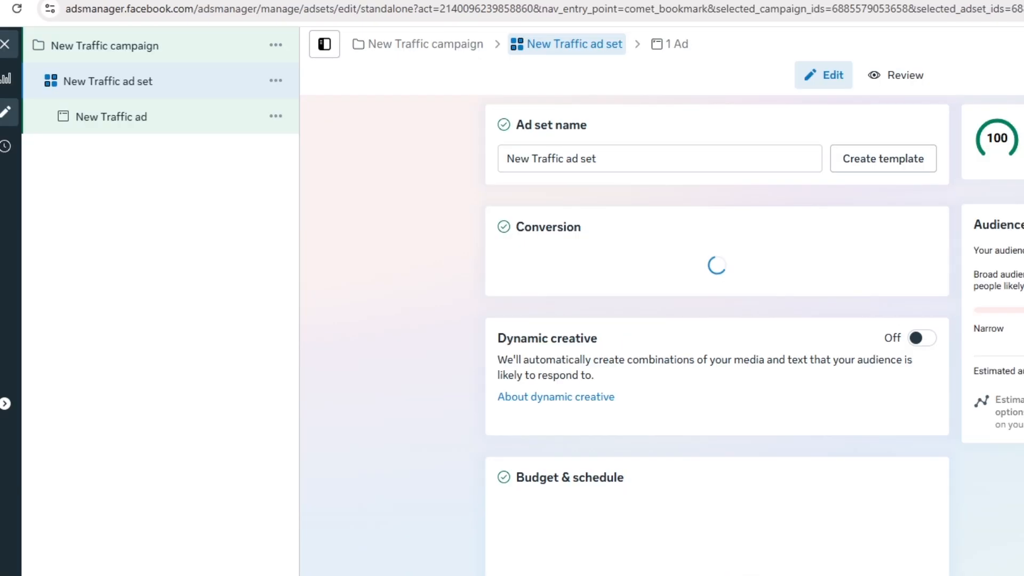
click(140, 53)
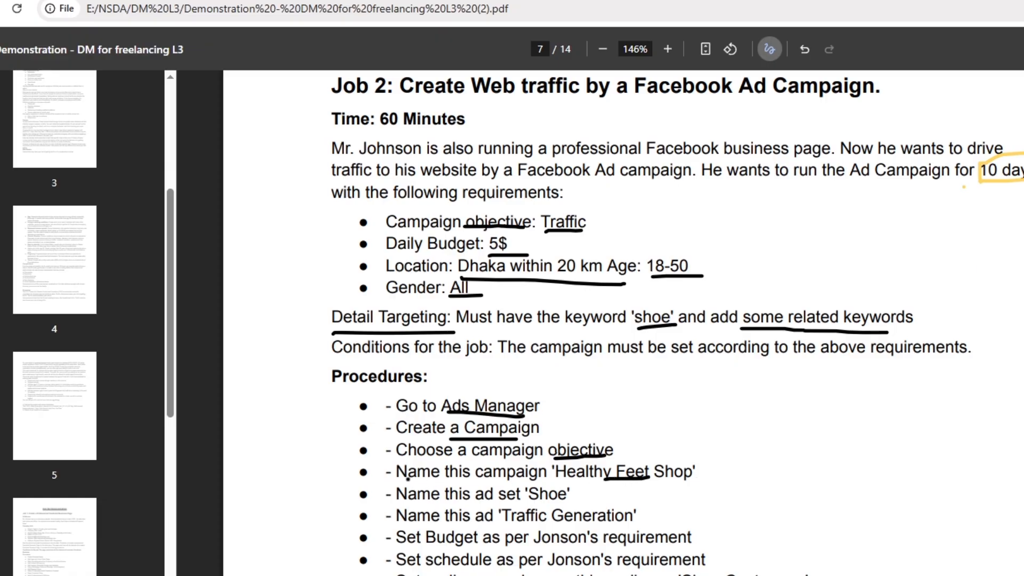
Step: Underline "Name this campaign" in the brief's procedure list in black
drag(397, 479, 537, 483)
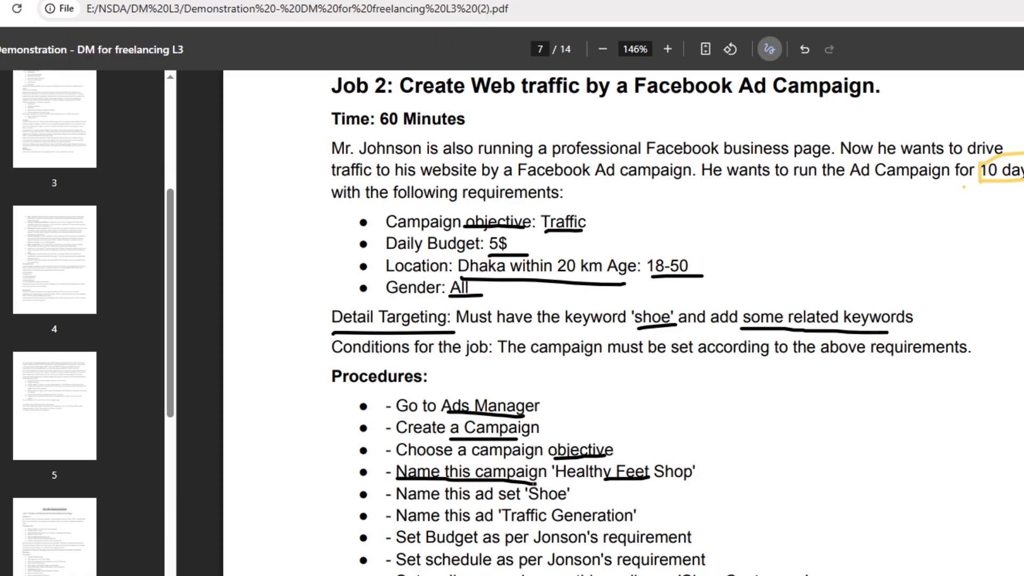
scroll(548, 479, up, 4)
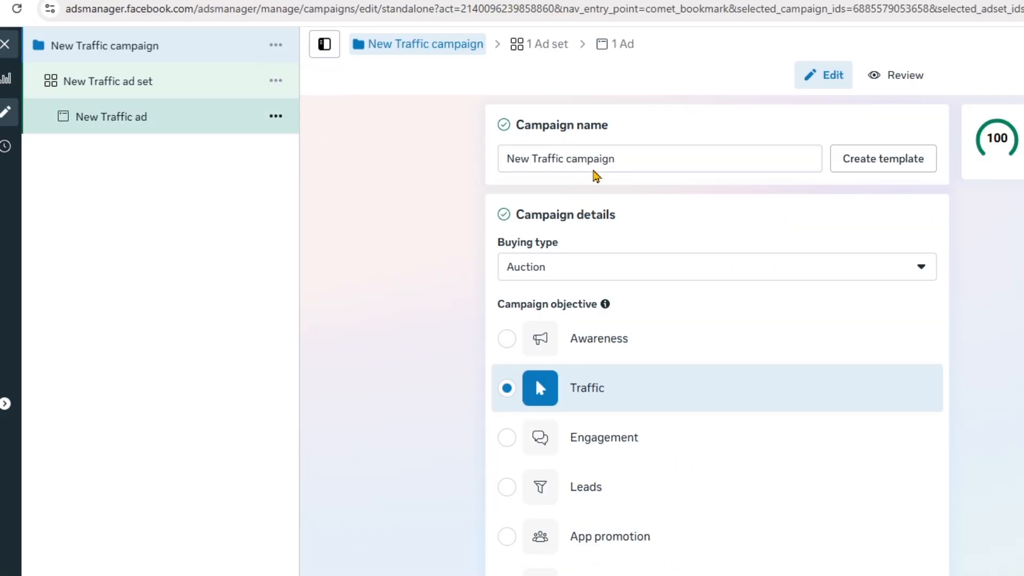
Step: Replace the campaign name with "Healthy feed"
drag(644, 160, 392, 165)
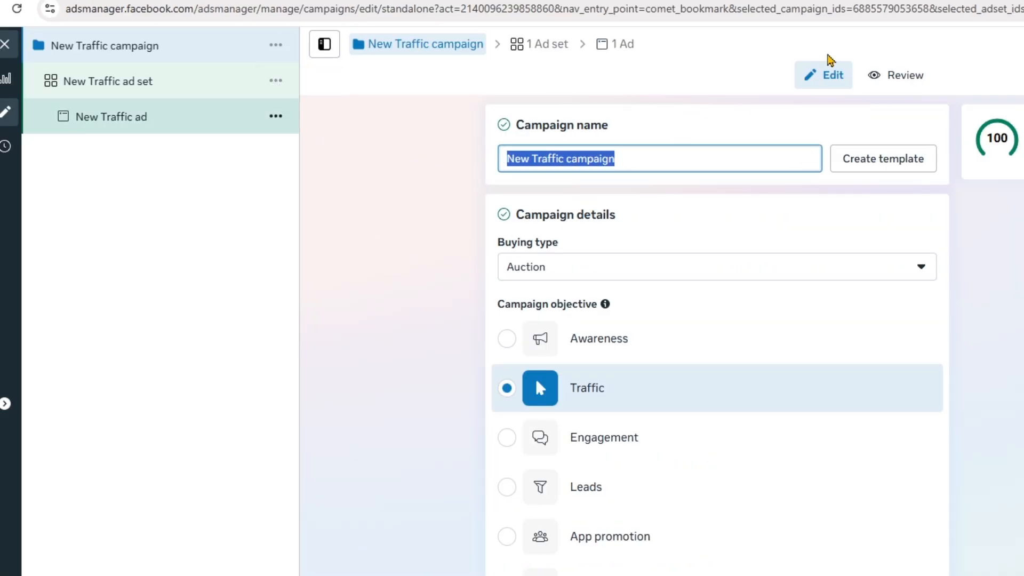
text(Nam)
key(BackSpace)
key(BackSpace)
key(BackSpace)
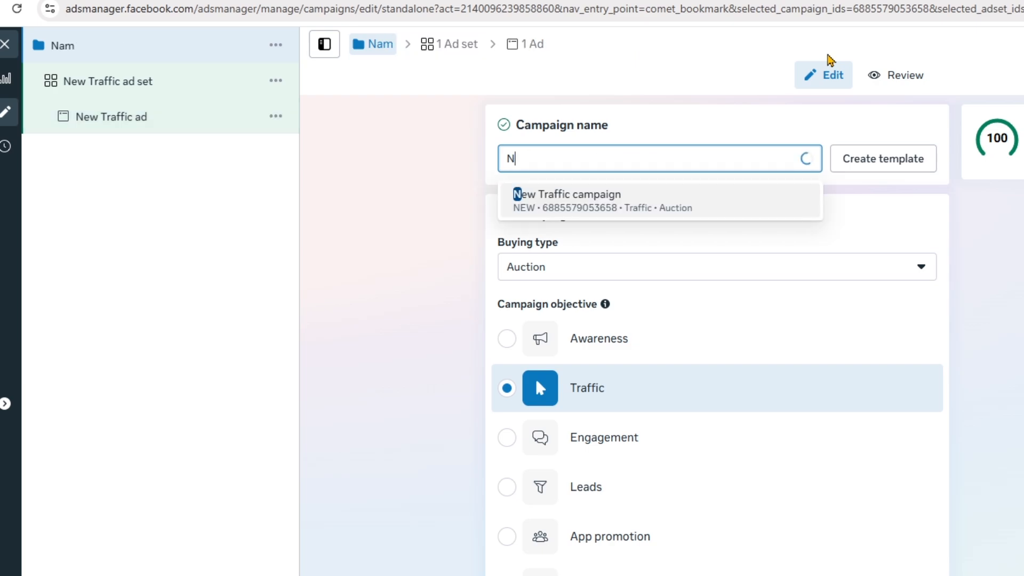
text(Healty)
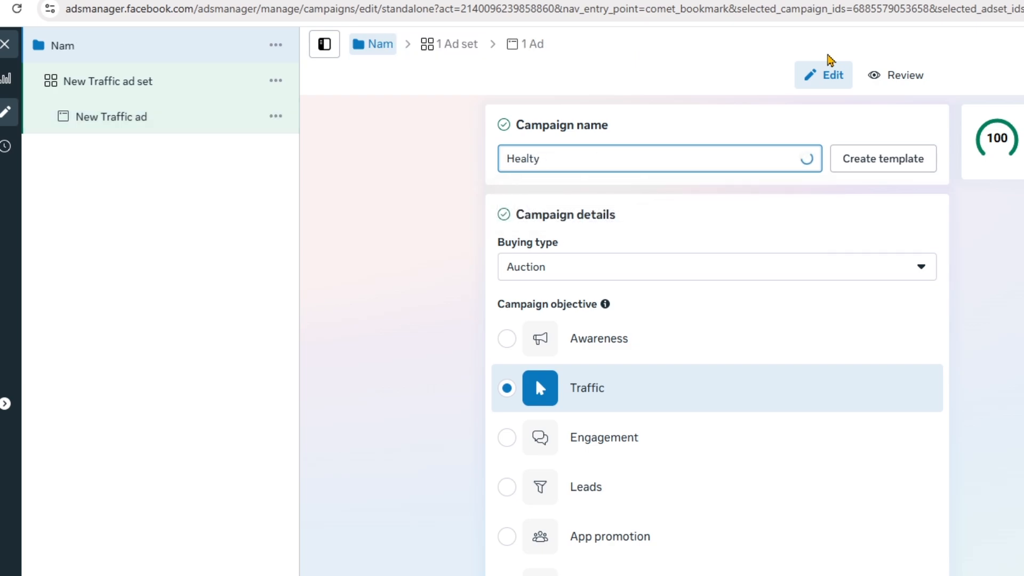
text(h f)
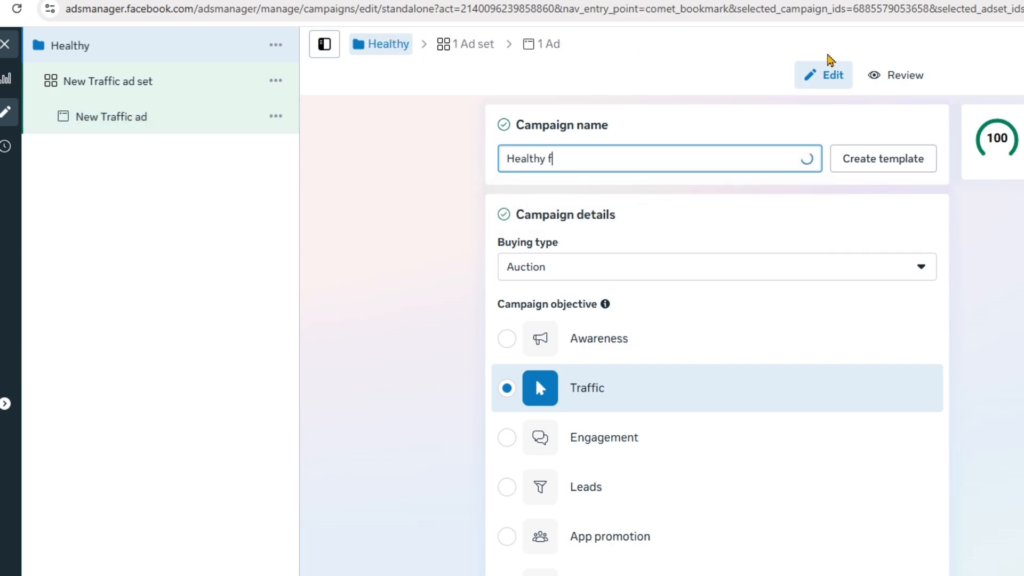
text(eed)
Step: Check the required campaign name in the brief and change the name to "Healthy feet shoop"
click(854, 0)
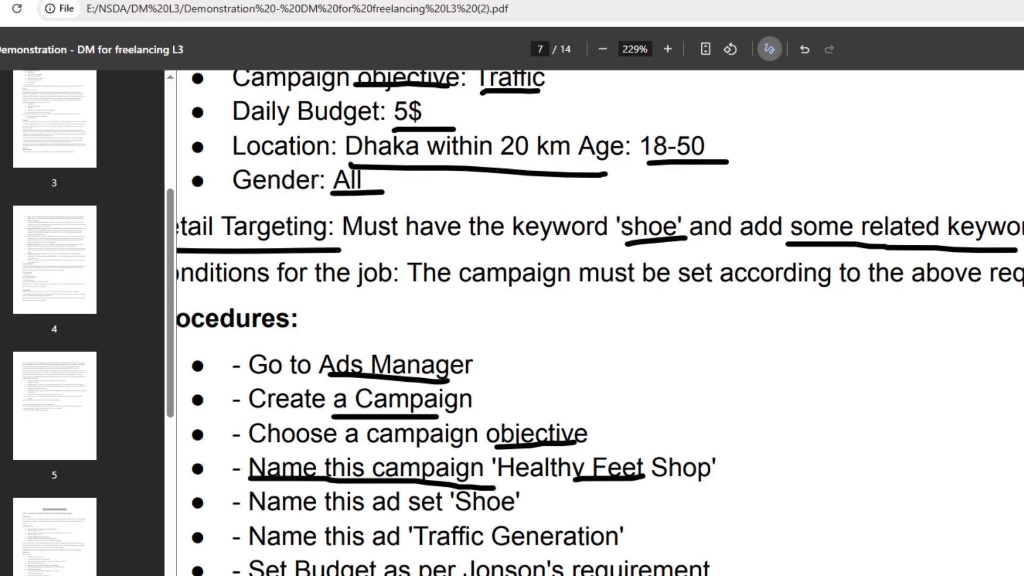
click(683, 1)
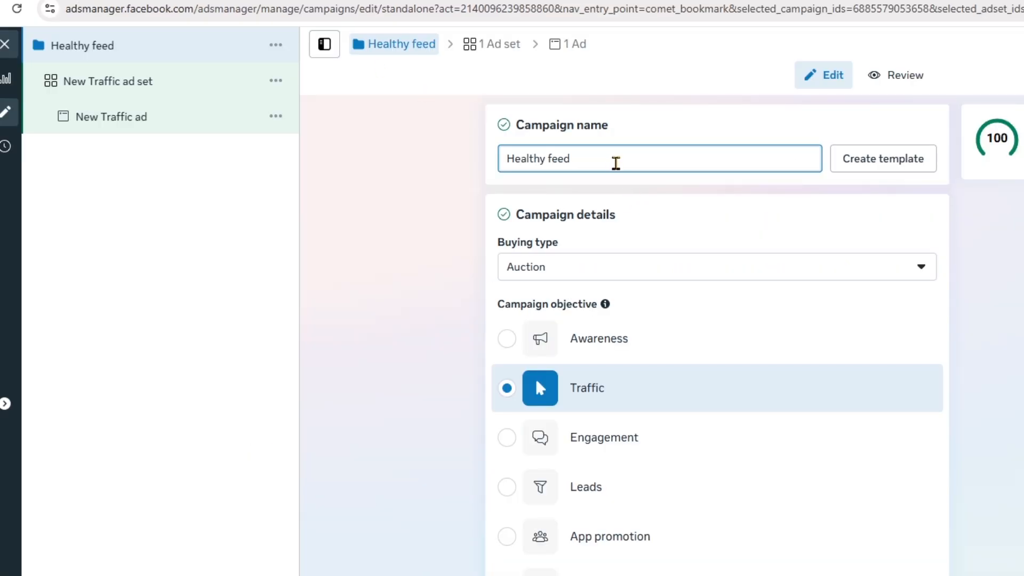
text(shoop)
click(369, 0)
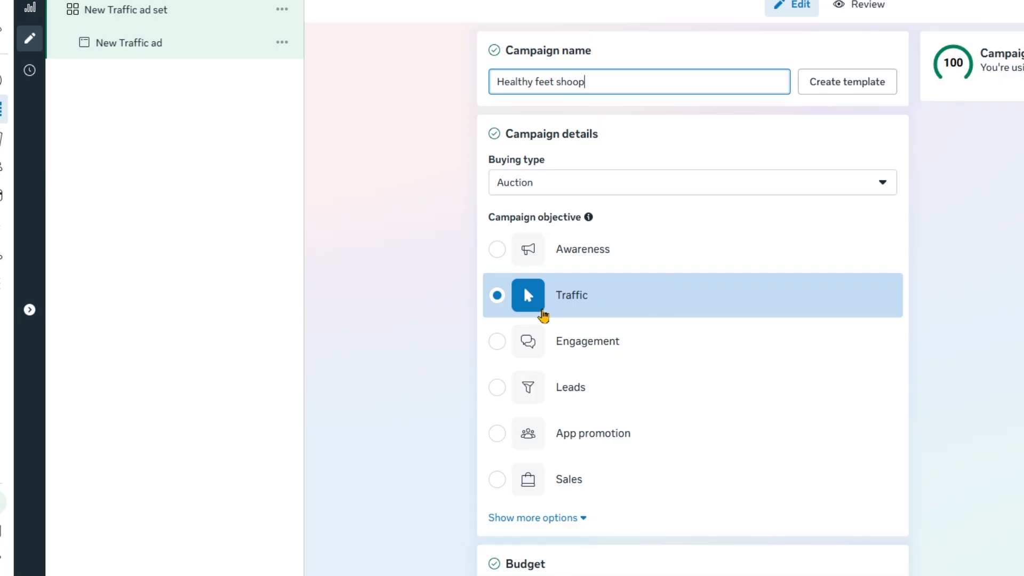
Step: Review the campaign's objective, budget strategy, bid strategy options, A/B test and Special Ad Categories settings
scroll(718, 373, down, 4)
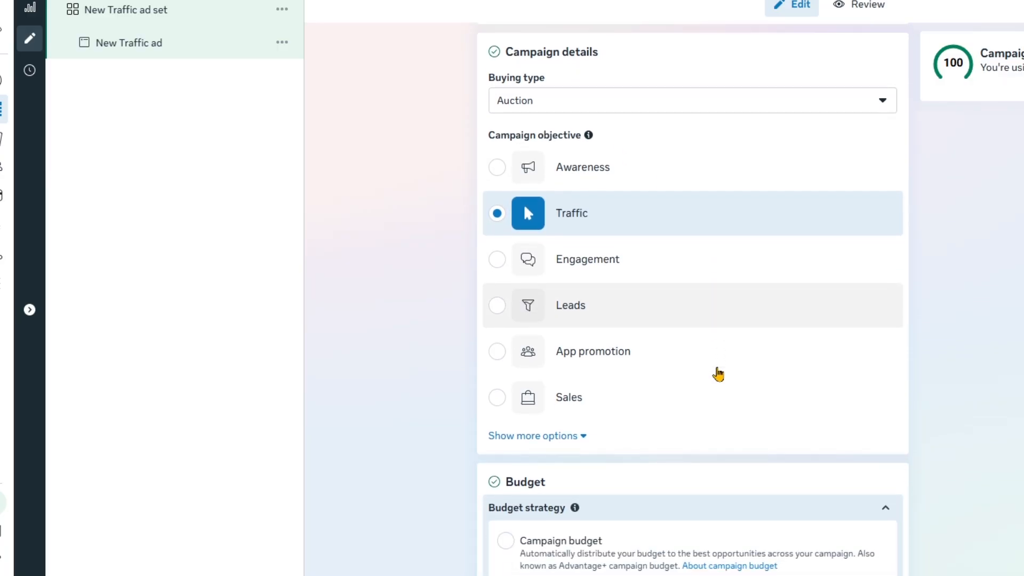
scroll(507, 447, down, 5)
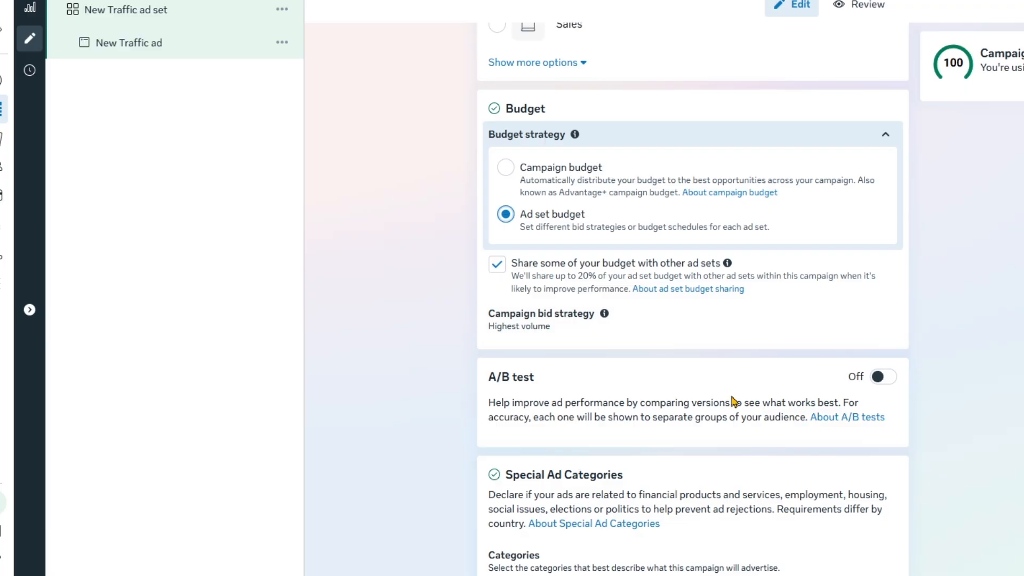
click(882, 323)
click(587, 382)
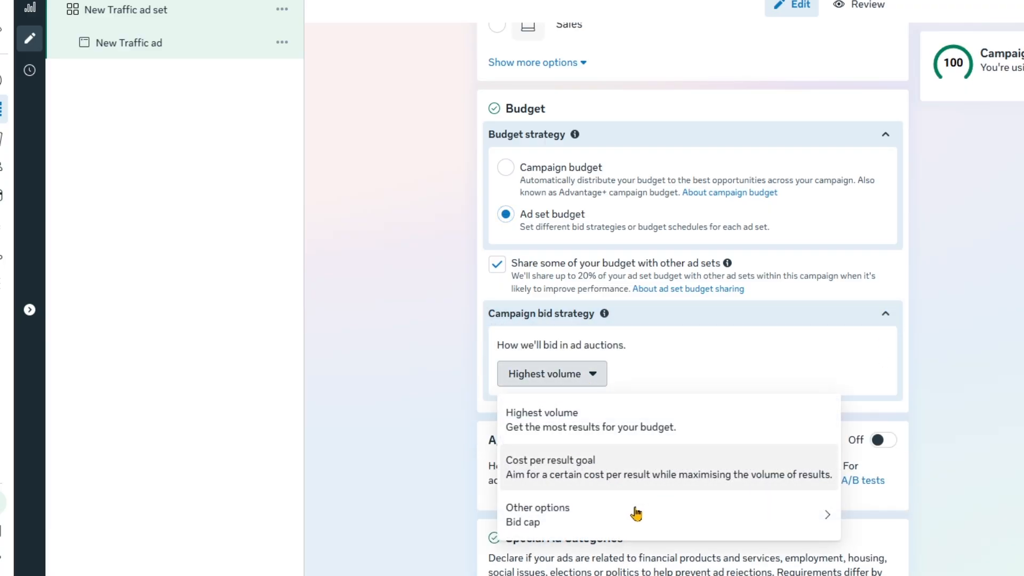
mouse_move(610, 533)
click(690, 365)
scroll(709, 475, down, 2)
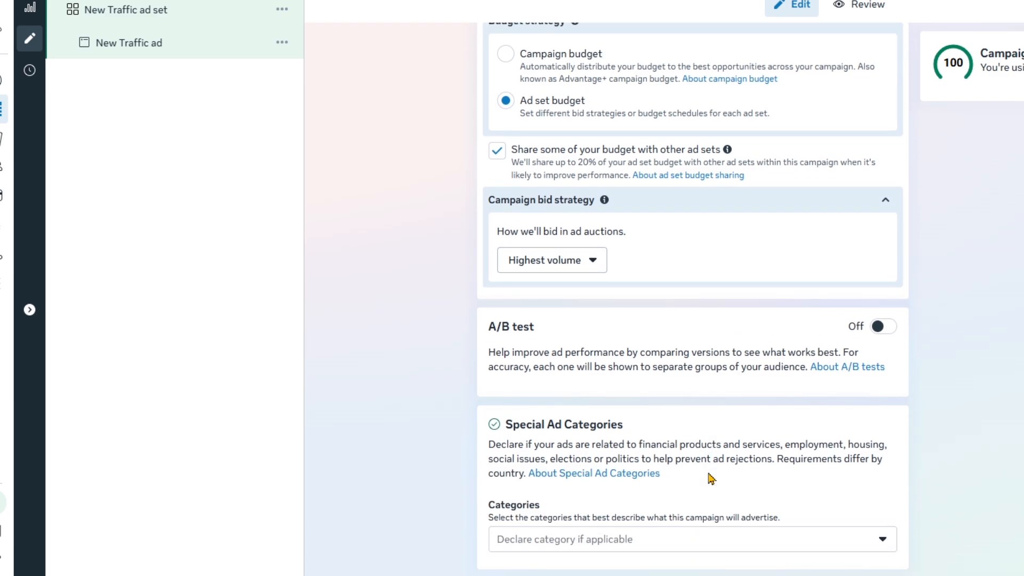
scroll(601, 425, up, 2)
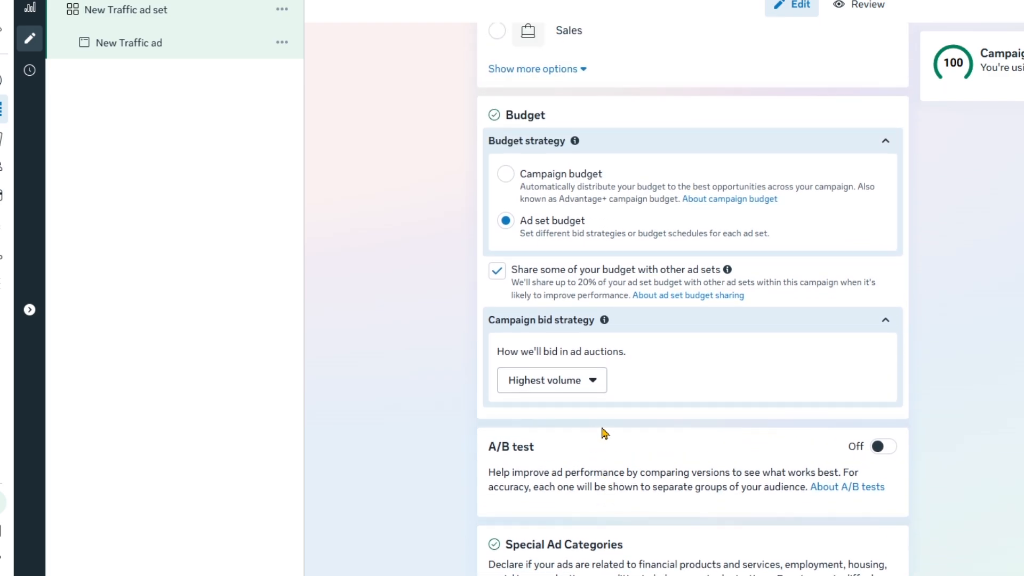
Step: Set the budget strategy to Campaign budget and check the daily budget requirement in the brief
click(506, 175)
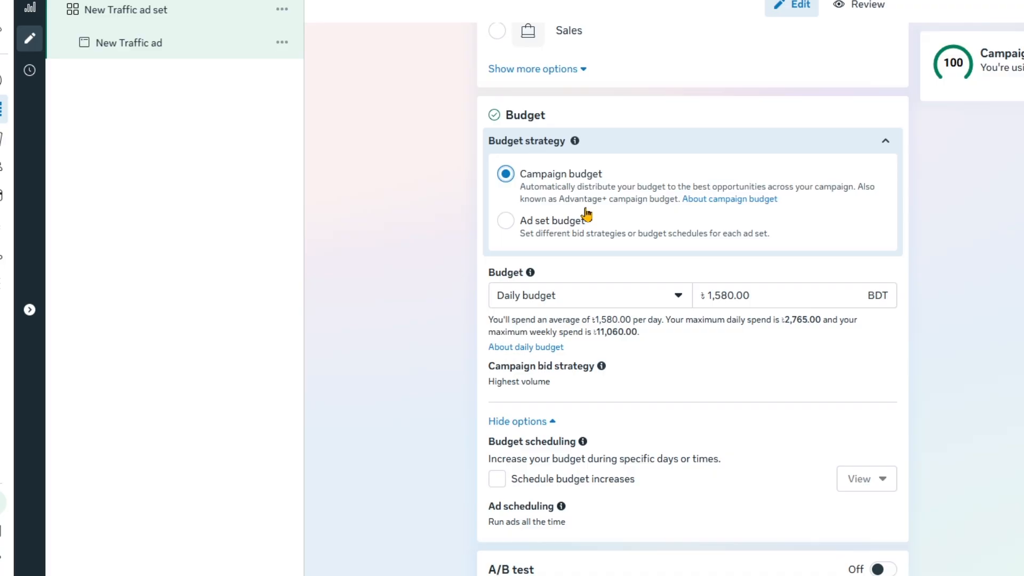
click(373, 1)
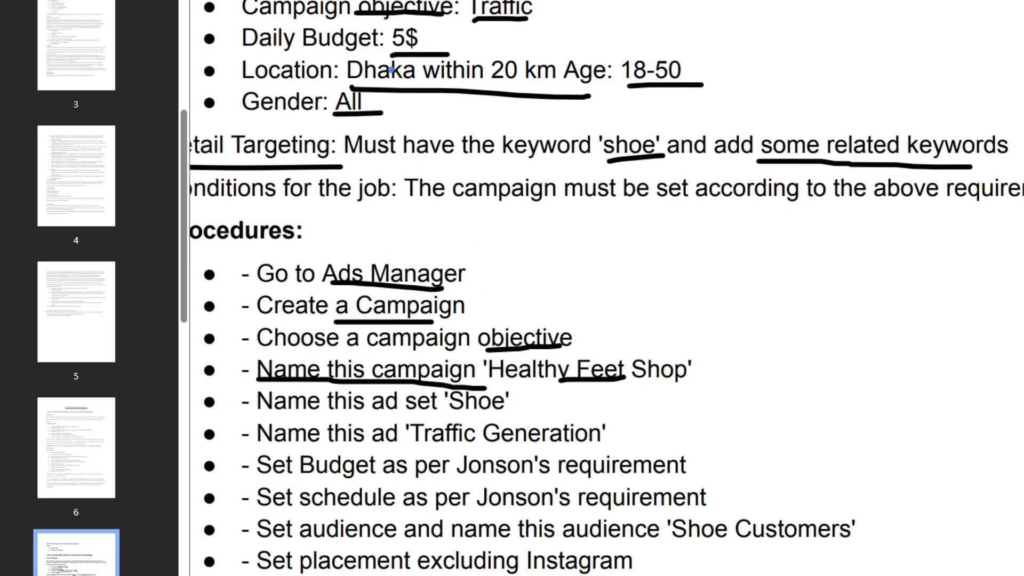
mouse_move(391, 52)
mouse_down()
mouse_move(437, 49)
mouse_move(412, 20)
mouse_move(396, 58)
mouse_up()
click(299, 1)
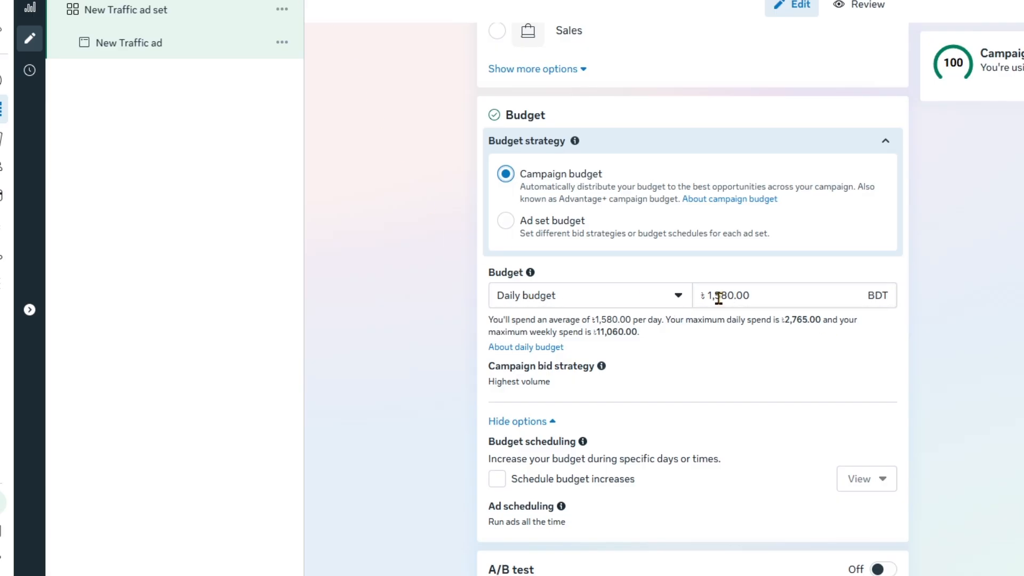
Step: Review the budget type options and check the daily budget amount against the brief
click(662, 297)
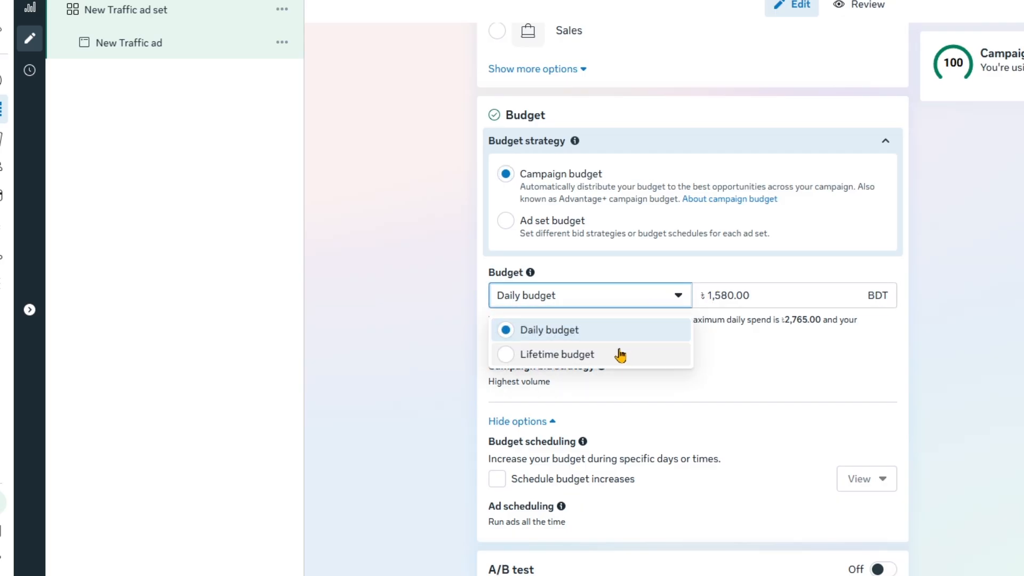
click(606, 268)
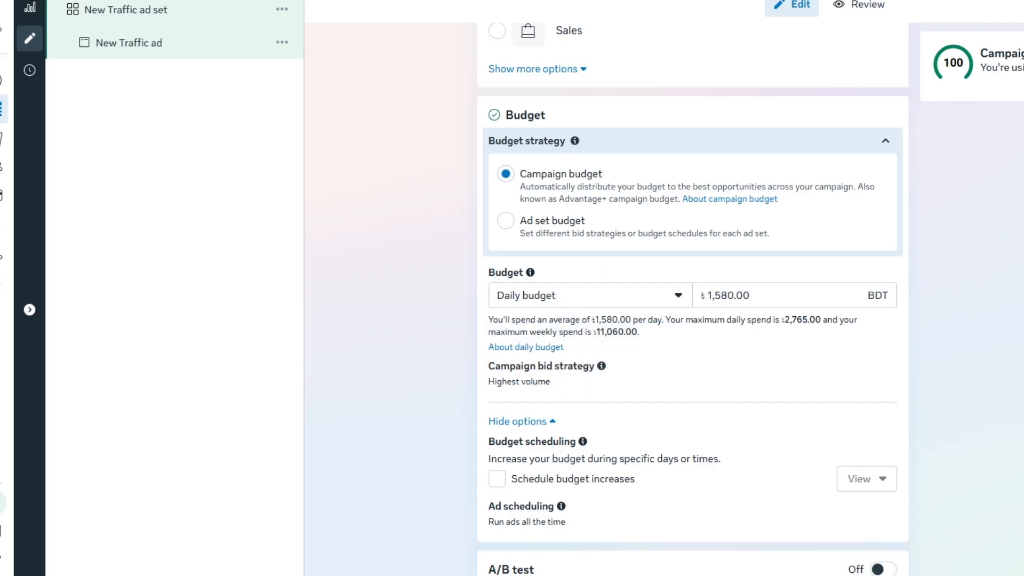
key(alt+Tab)
key(alt+Tab)
click(767, 295)
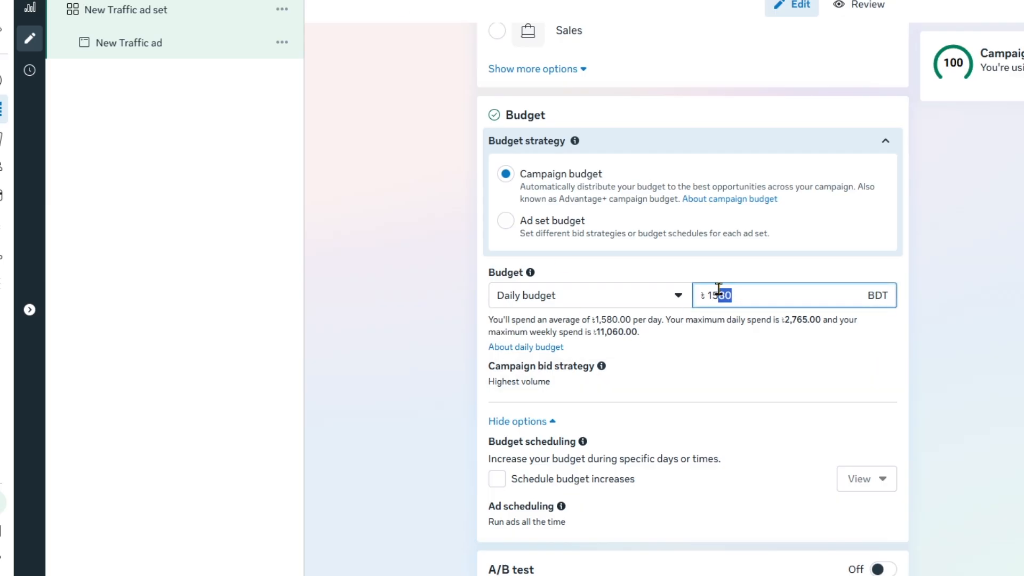
double_click(719, 296)
Step: Search Google in a new browser tab for the "dolar to taka" exchange rate
key(ctrl+t)
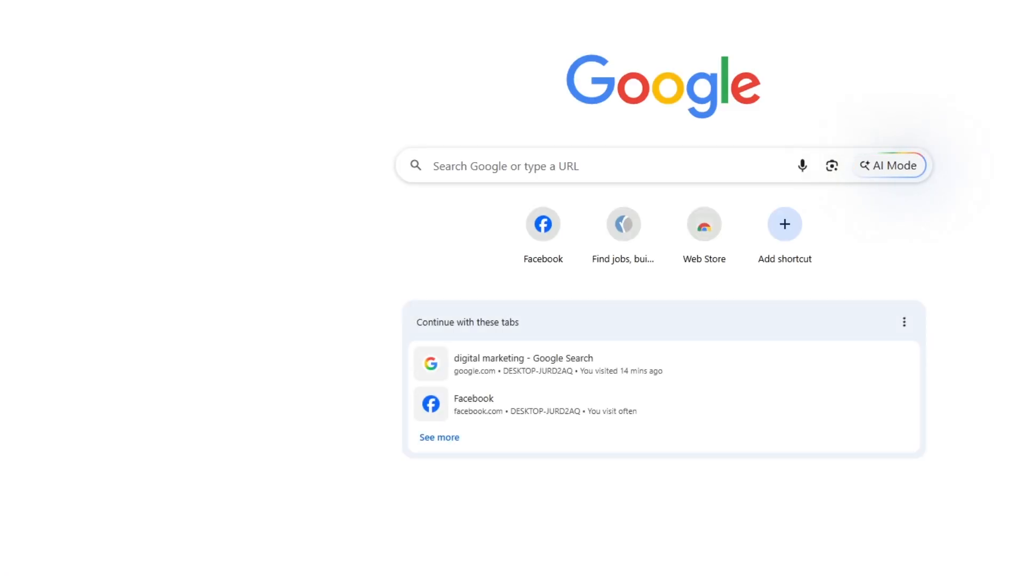
text(dol)
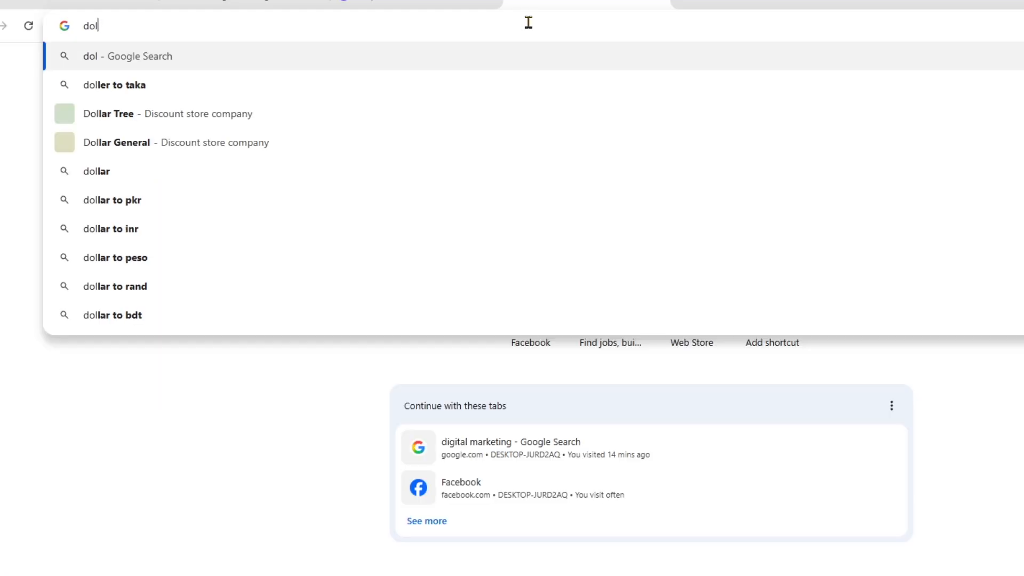
text(ar)
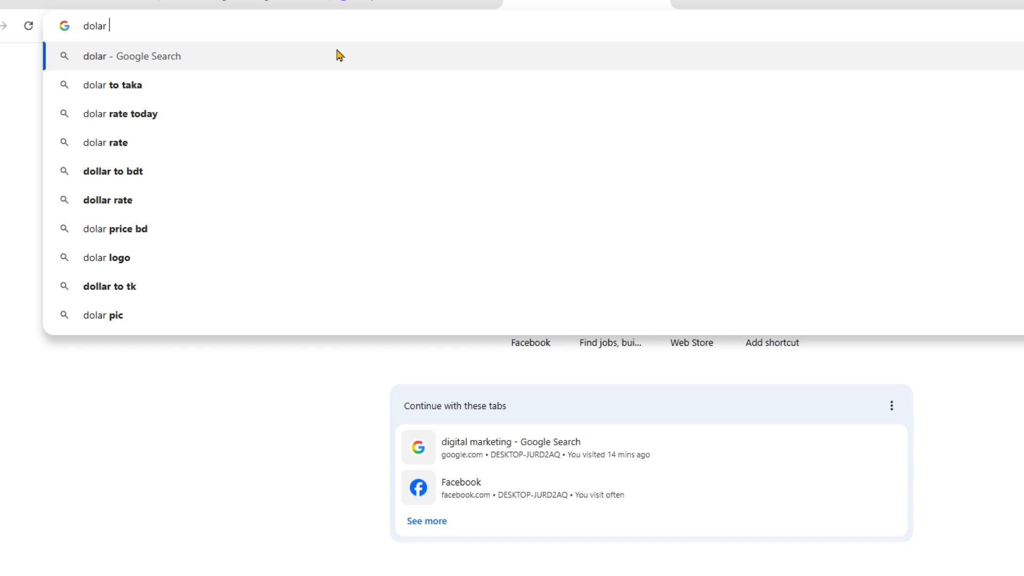
key(Down)
key(Return)
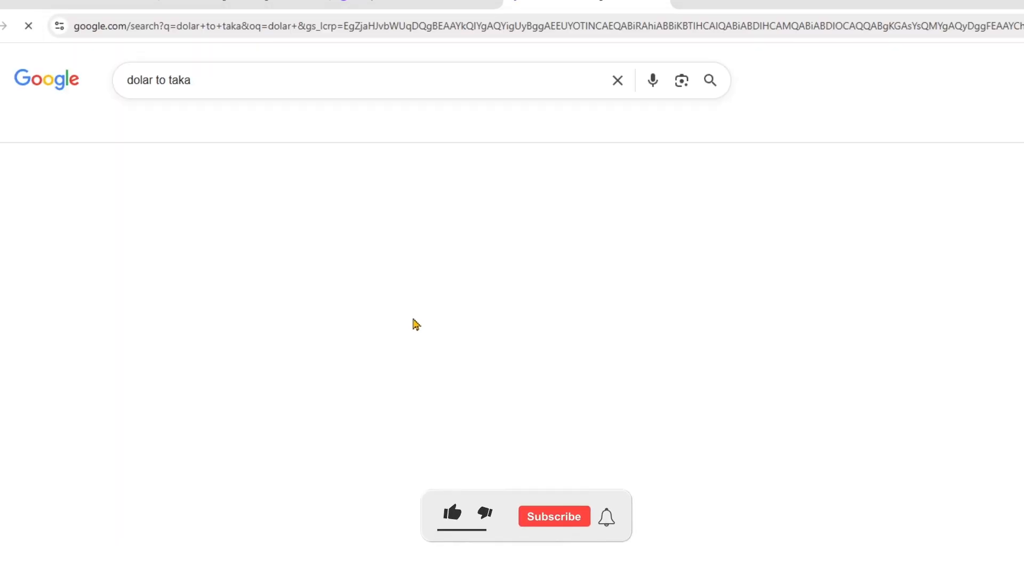
click(156, 352)
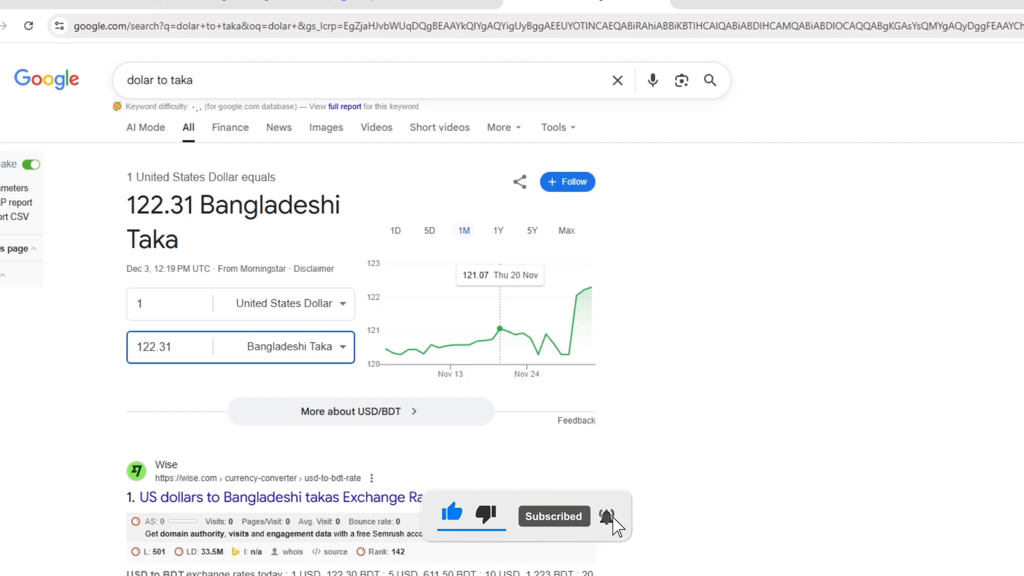
Step: Return to Ads Manager and set the campaign's daily budget to 610 BDT
click(107, 2)
click(299, 2)
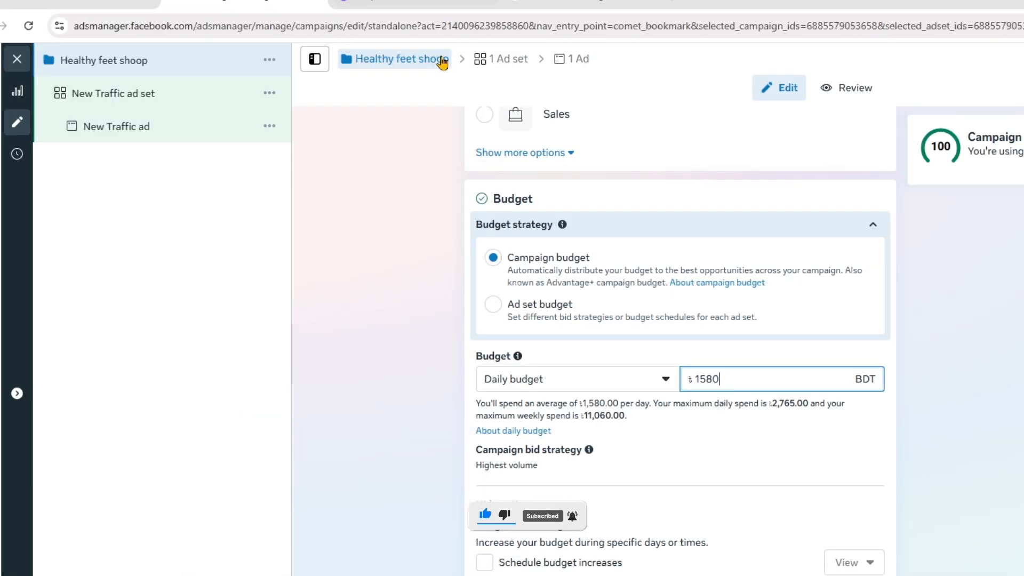
drag(747, 379, 692, 378)
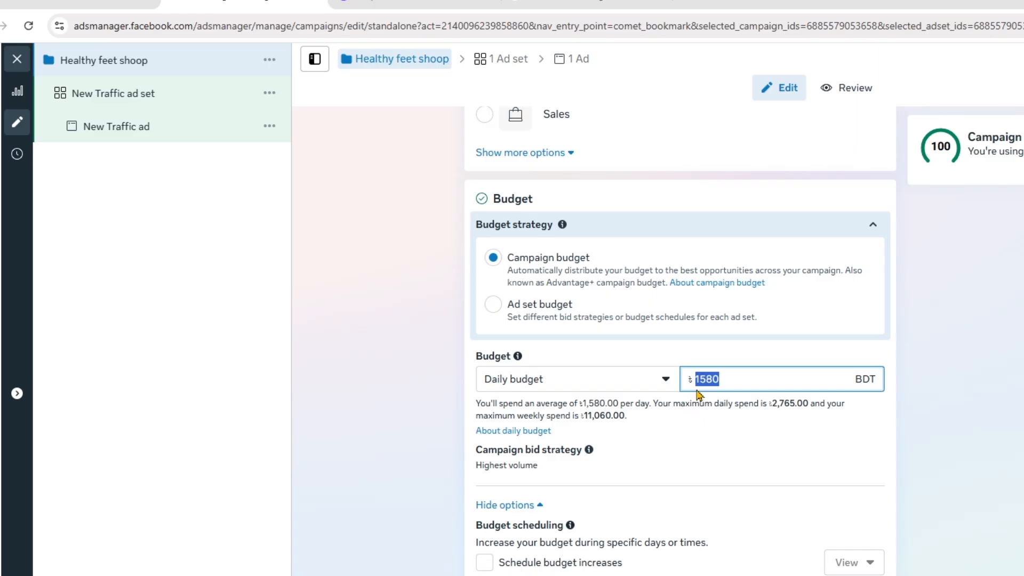
text(610)
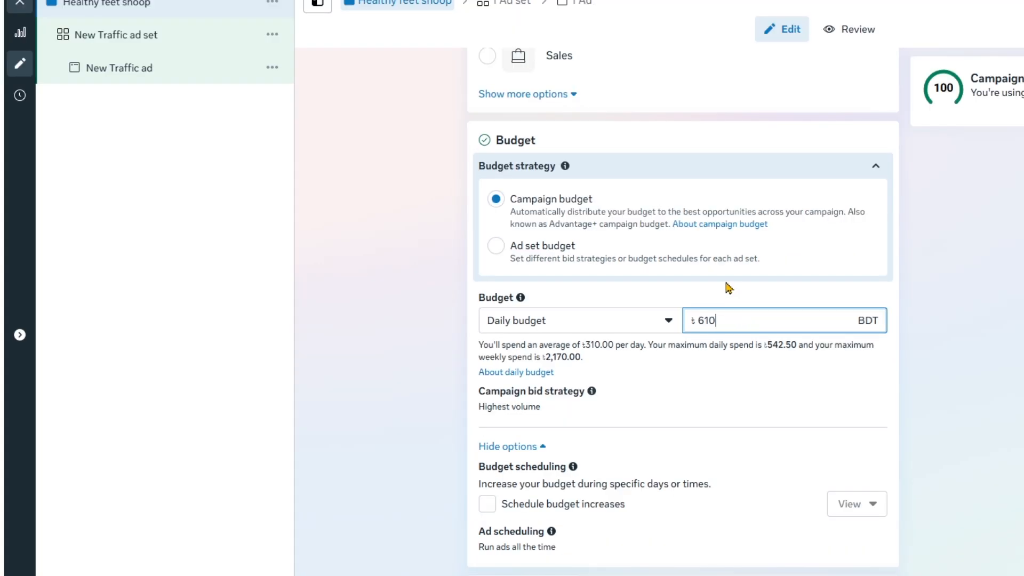
drag(725, 317, 675, 357)
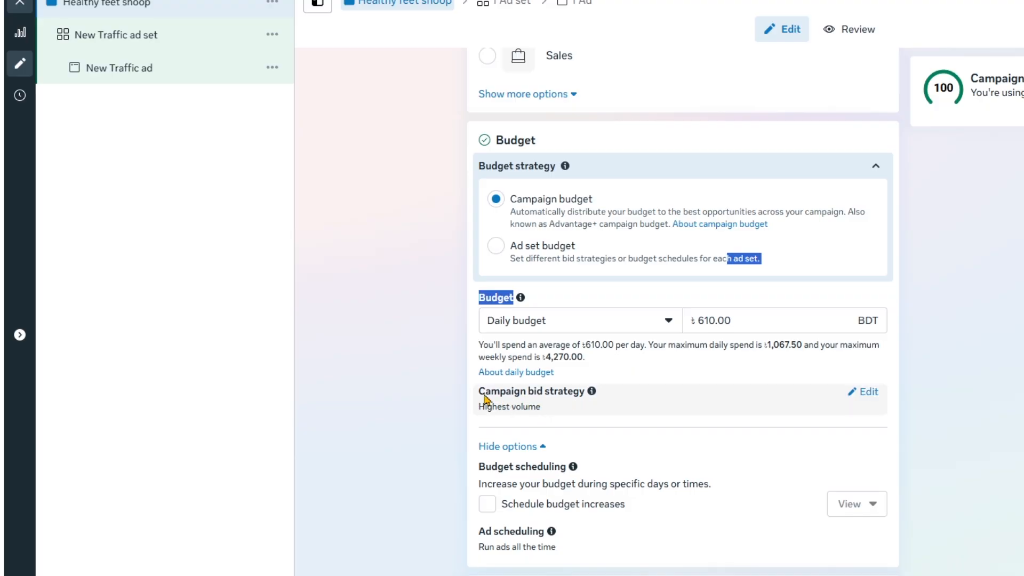
Step: Open the campaign bid strategy for editing and review its available options
click(865, 391)
scroll(628, 484, down, 1)
click(567, 375)
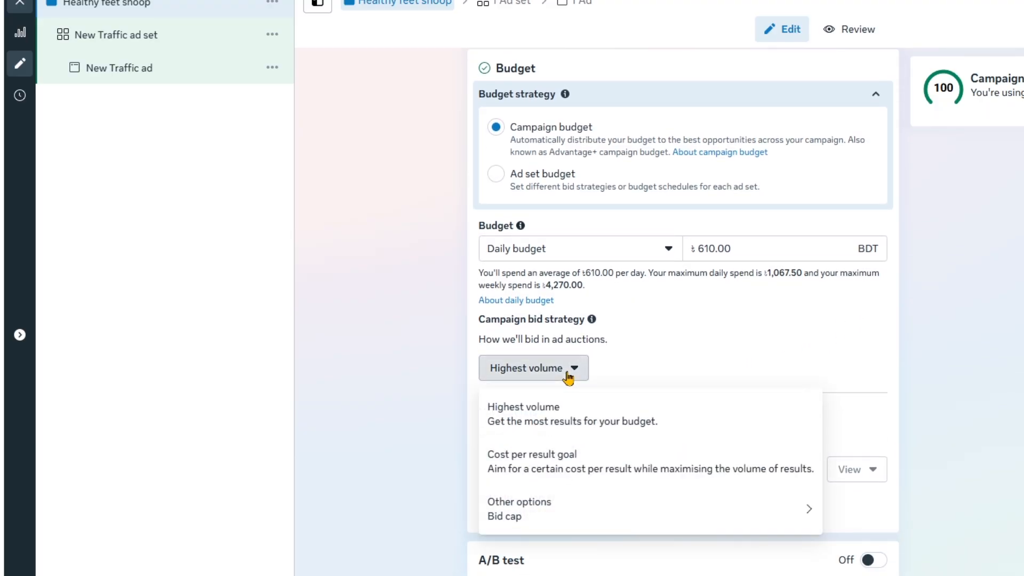
click(671, 352)
scroll(672, 410, down, 1)
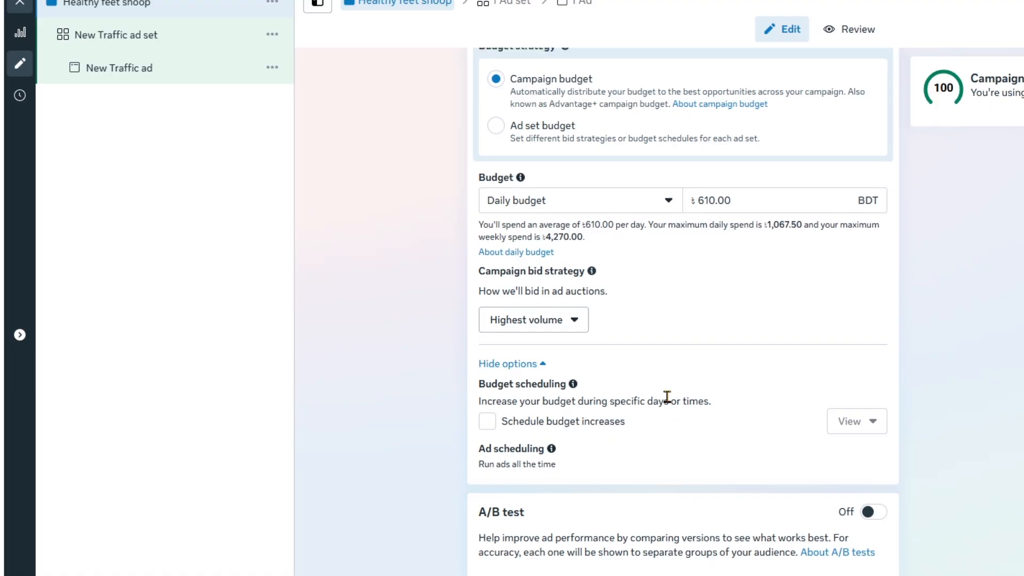
Step: Enable scheduled budget increases, and underline the 10 days campaign duration in the brief
click(485, 427)
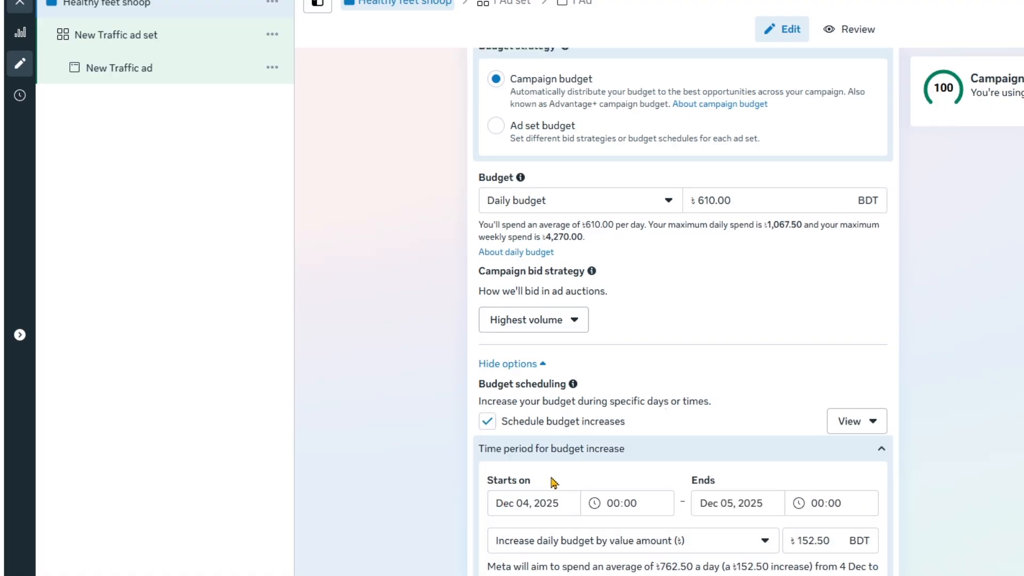
scroll(678, 437, down, 1)
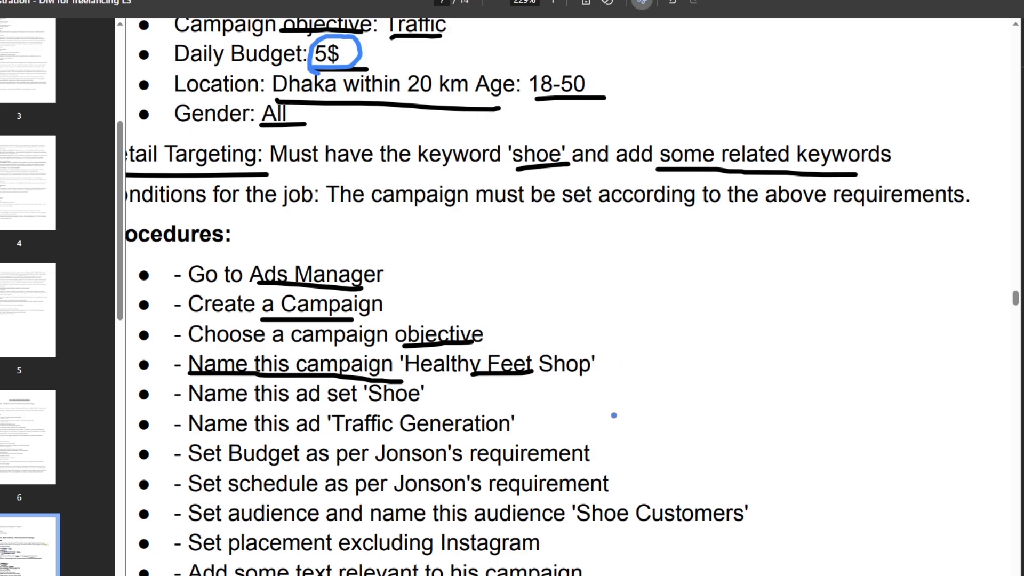
scroll(577, 494, up, 3)
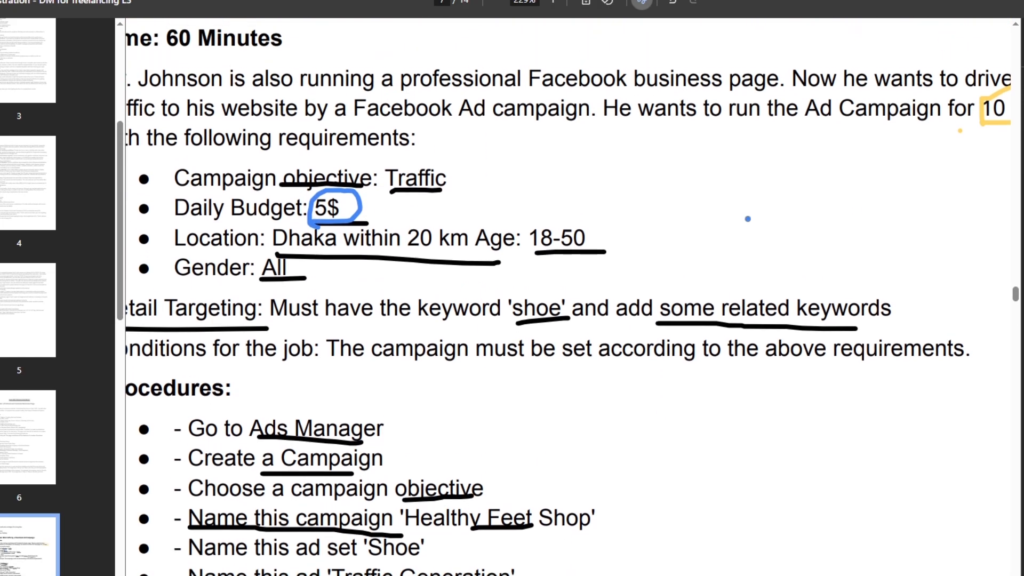
drag(1001, 126, 1017, 125)
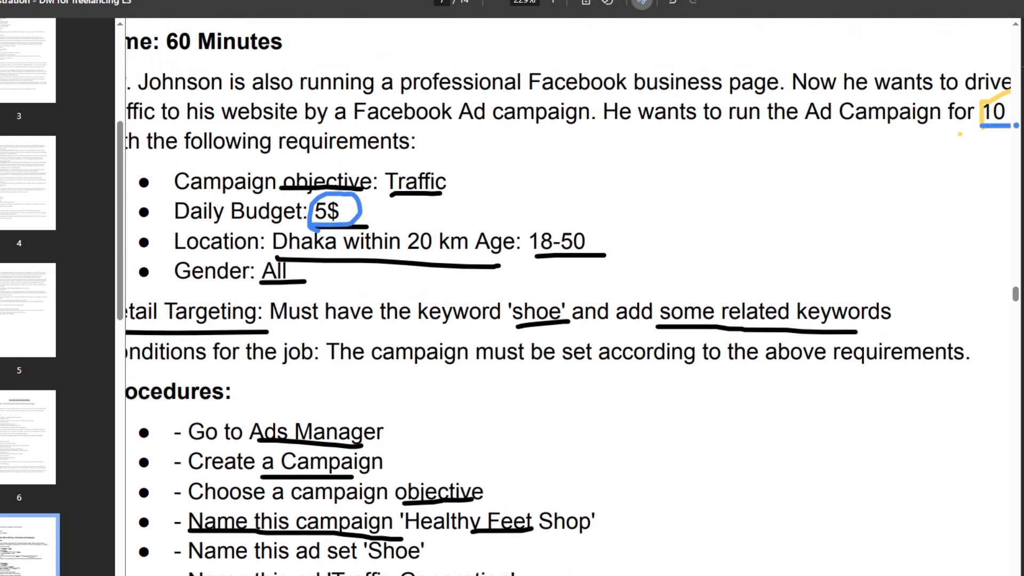
scroll(552, 362, down, 3)
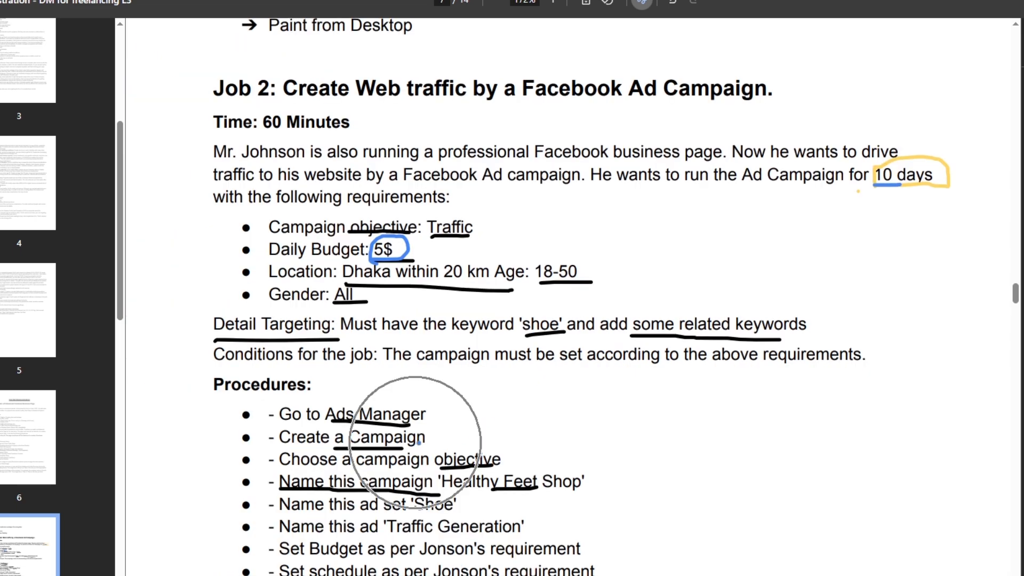
drag(876, 187, 944, 186)
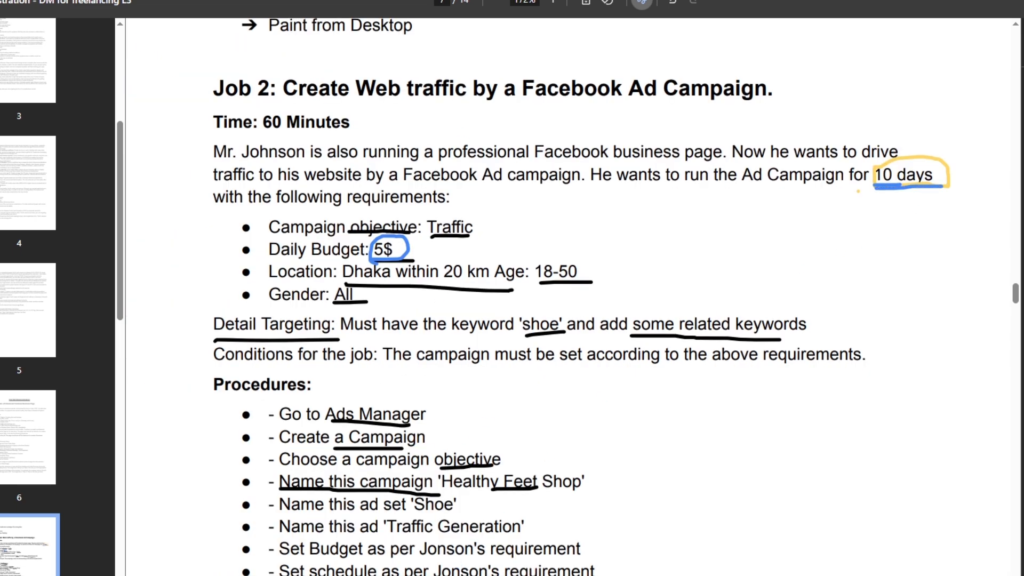
key(ctrl+Tab)
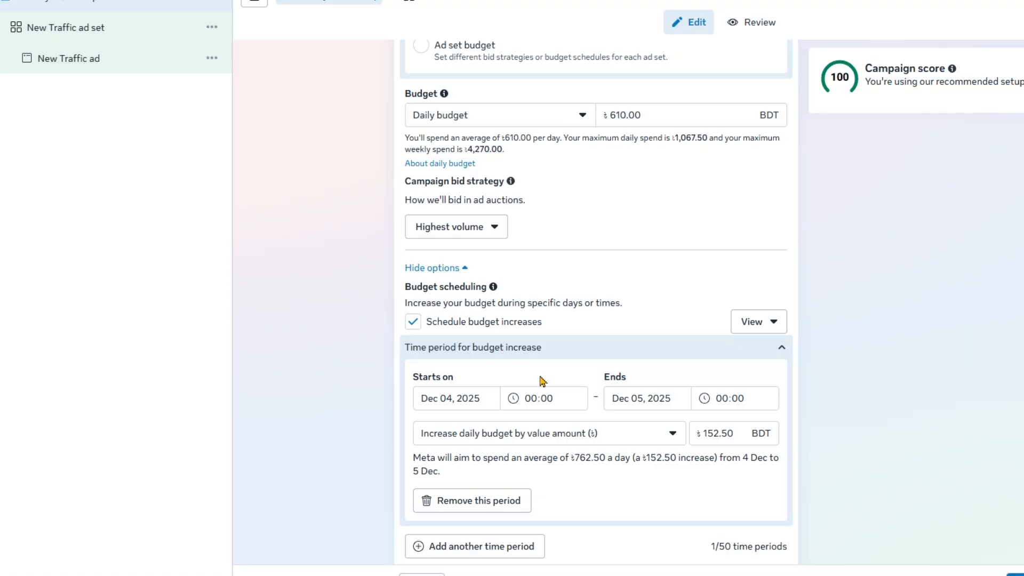
Step: Keep the budget increase period's start at Dec 04, 2025 and set its end date to Dec 13, 2025
click(432, 398)
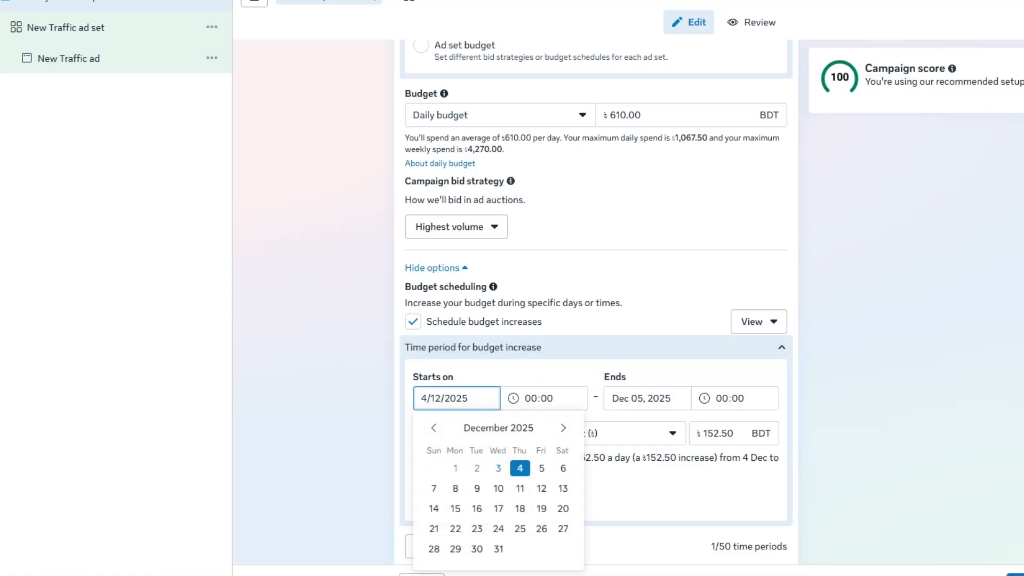
key(Return)
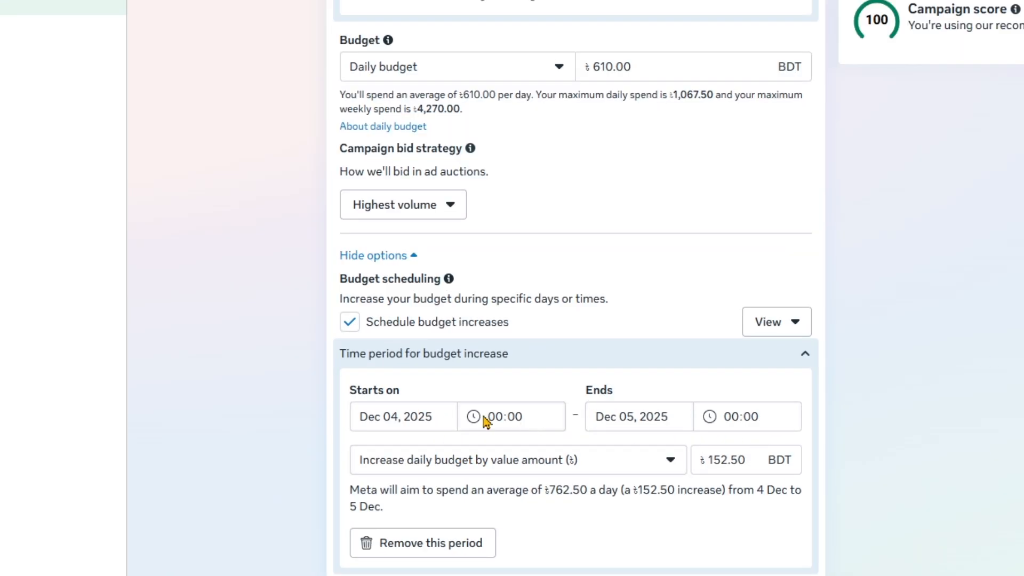
click(611, 421)
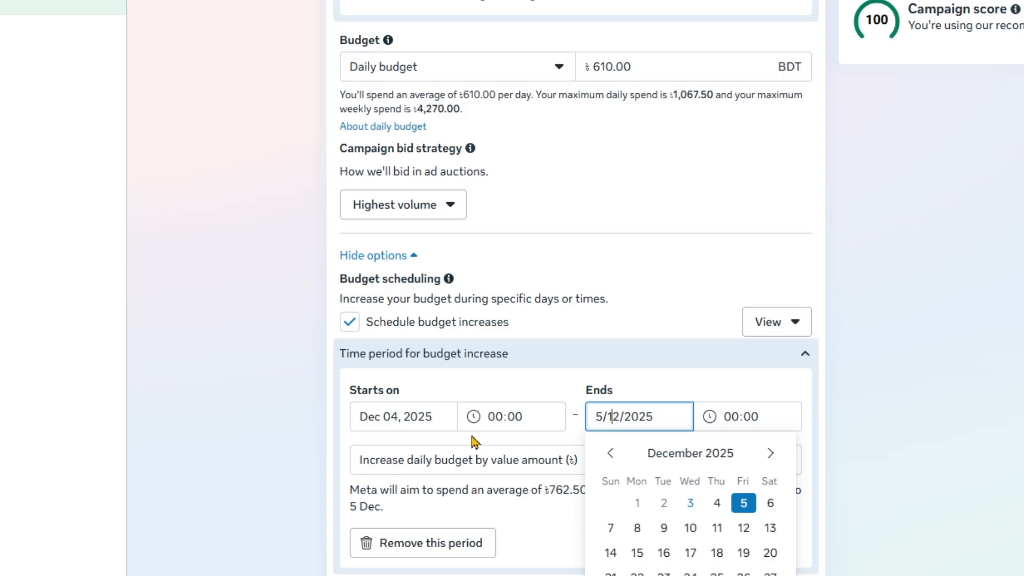
click(768, 531)
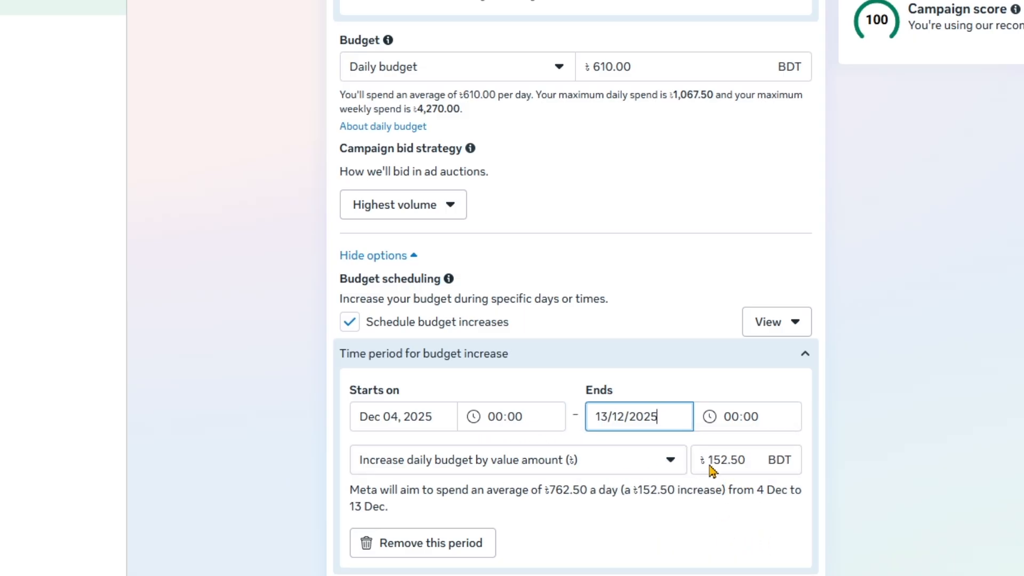
Step: Examine the daily budget increase options, by value amount or percentage, and the increase amount
click(651, 466)
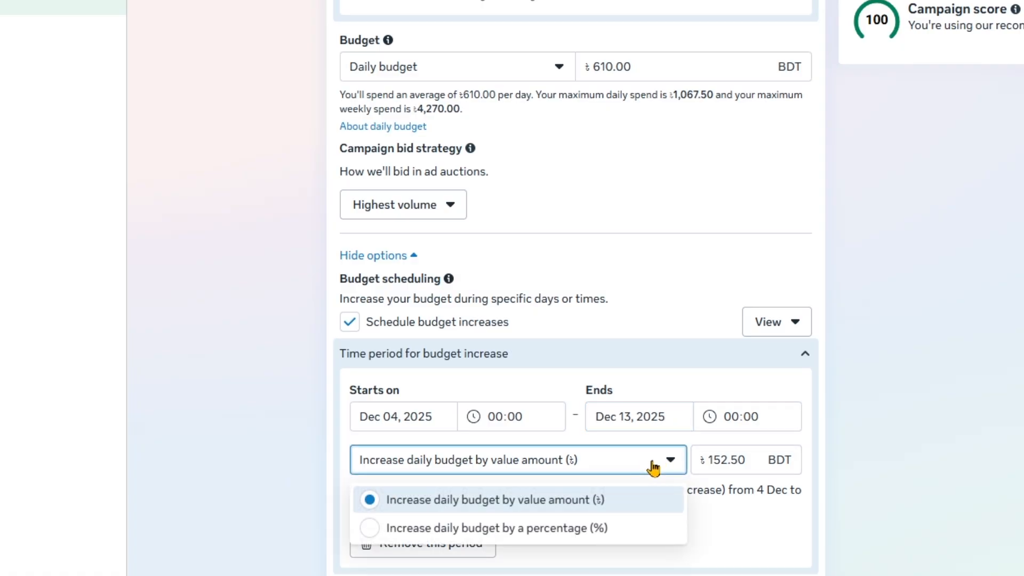
click(743, 555)
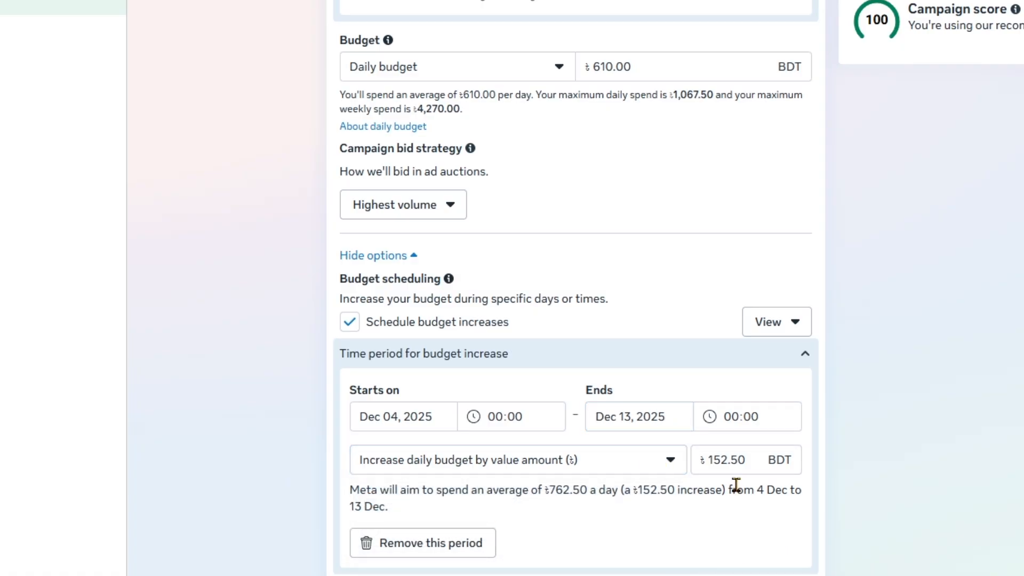
drag(746, 459, 721, 459)
click(636, 528)
Step: Recheck the brief and the remaining campaign settings, and continue to the ad set settings
scroll(590, 542, down, 3)
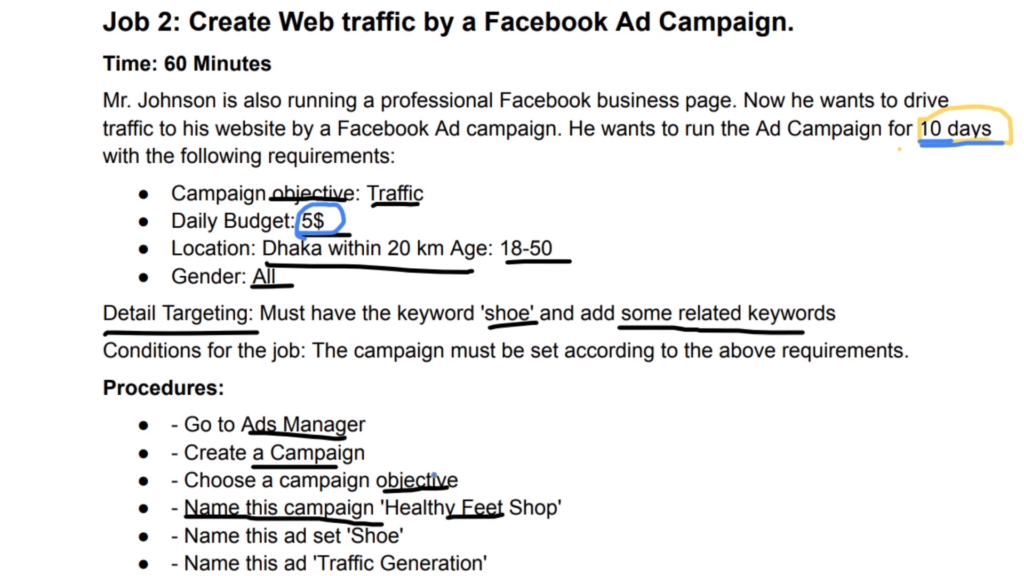
scroll(429, 474, down, 3)
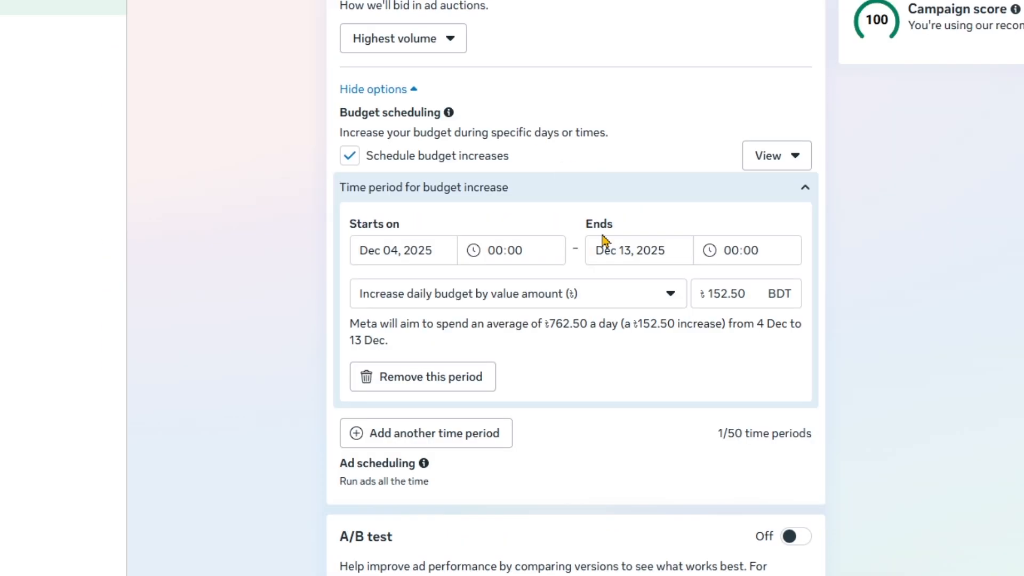
scroll(521, 411, down, 5)
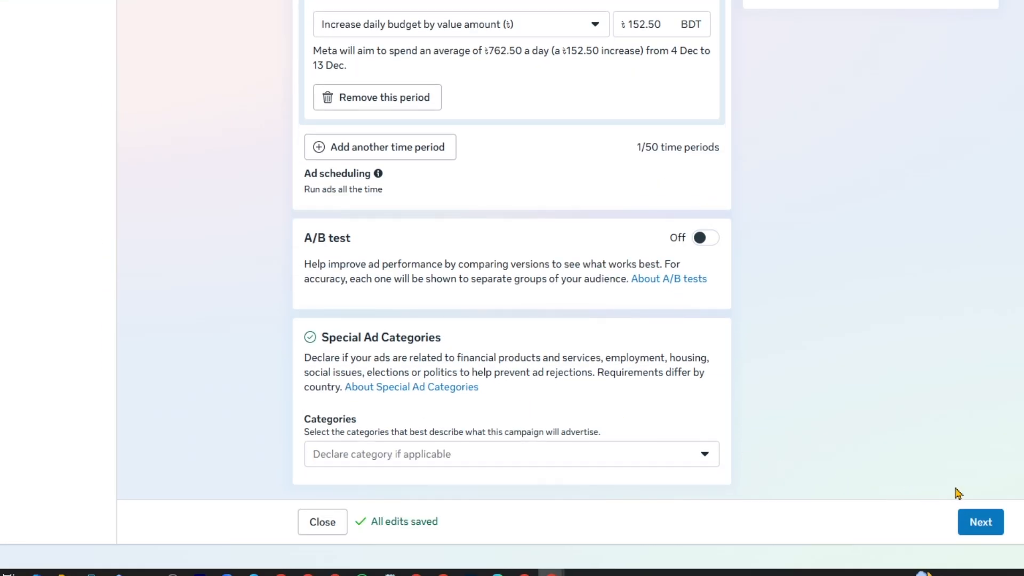
click(982, 520)
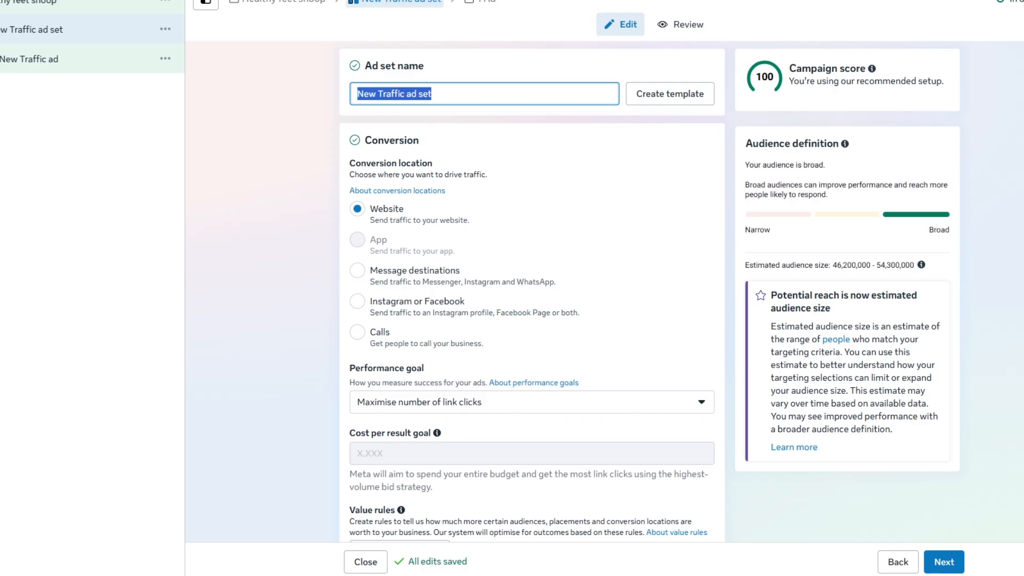
Step: Name the ad set "Traffic generation"
text(Trafic)
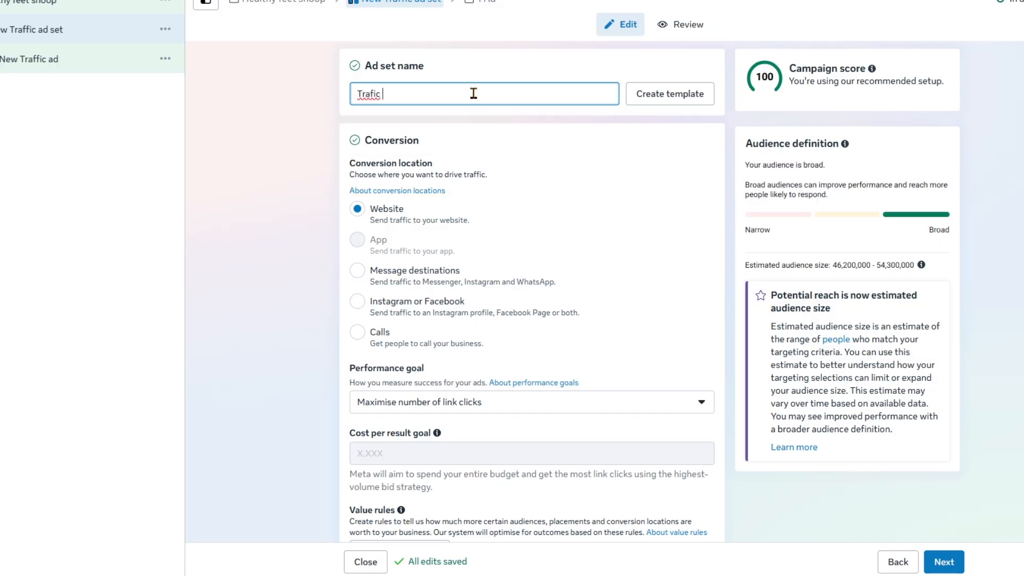
key(BackSpace)
key(BackSpace)
text(fic generation)
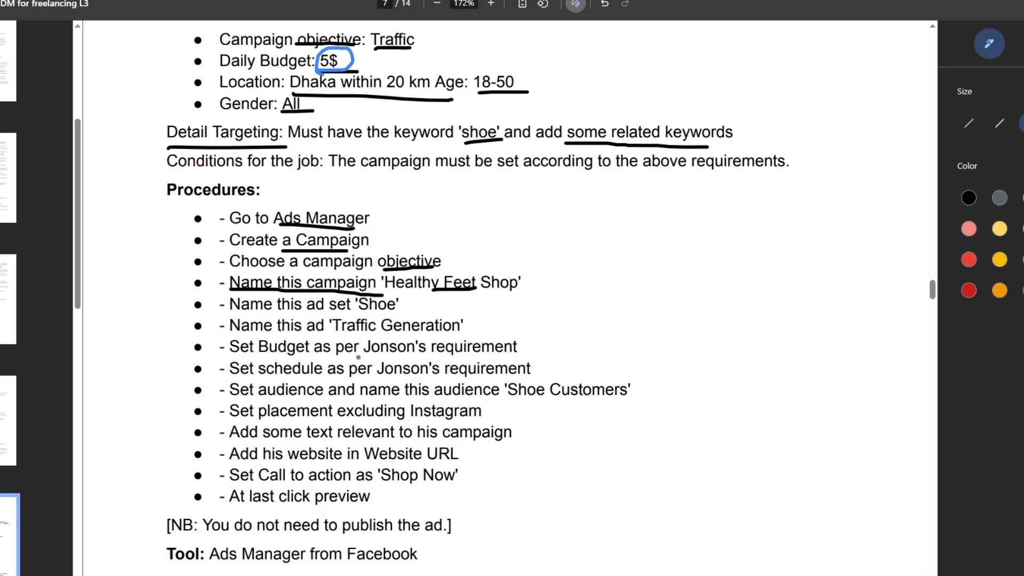
Step: Check the naming requirements in the brief and underline its instruction to set and name the audience
scroll(498, 349, up, 1)
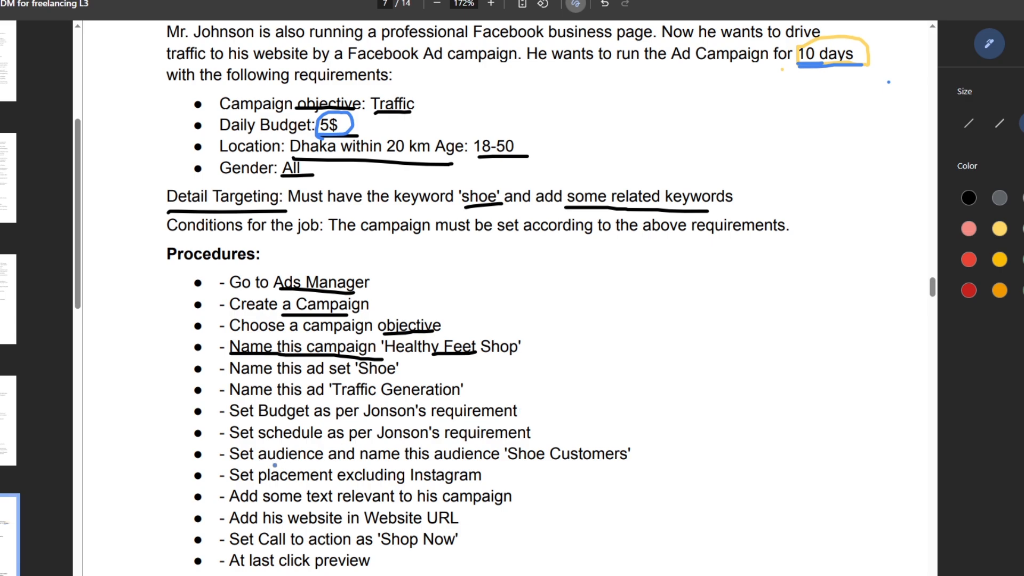
drag(275, 465, 496, 466)
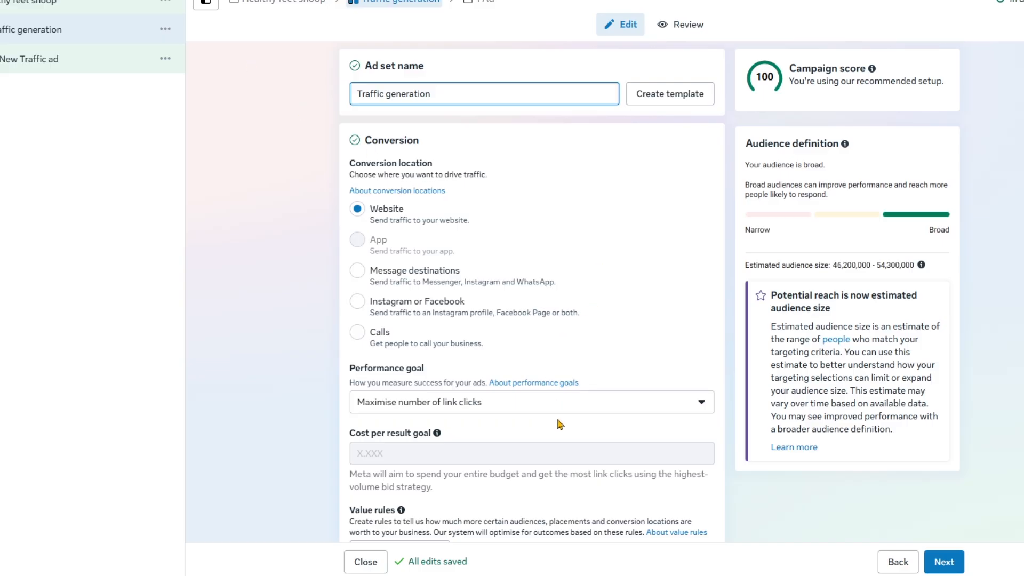
Step: Recheck the brief's campaign requirements and underline "Web traffic" in the Job 2 heading
scroll(560, 424, down, 2)
scroll(556, 402, up, 1)
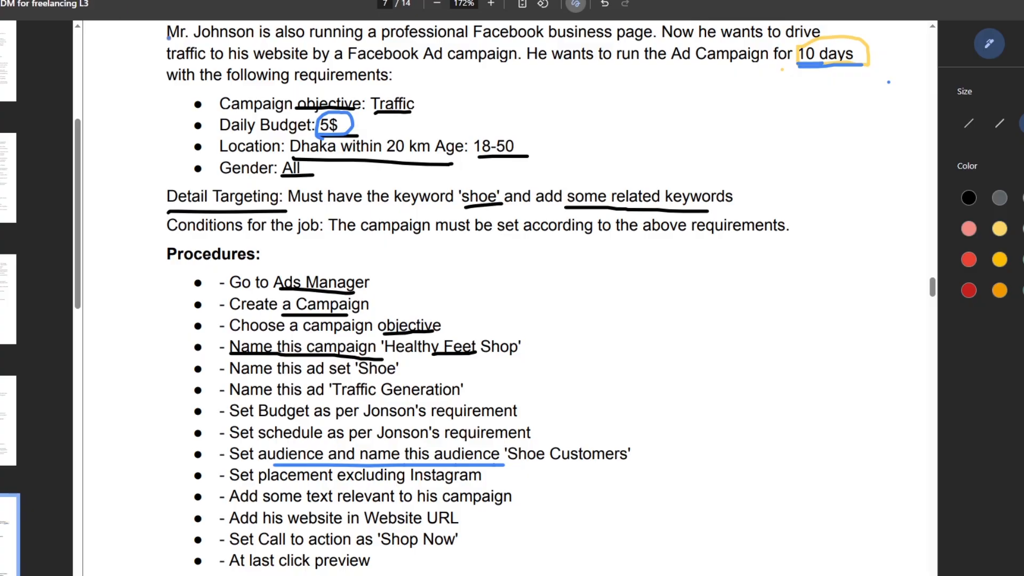
scroll(339, 113, up, 2)
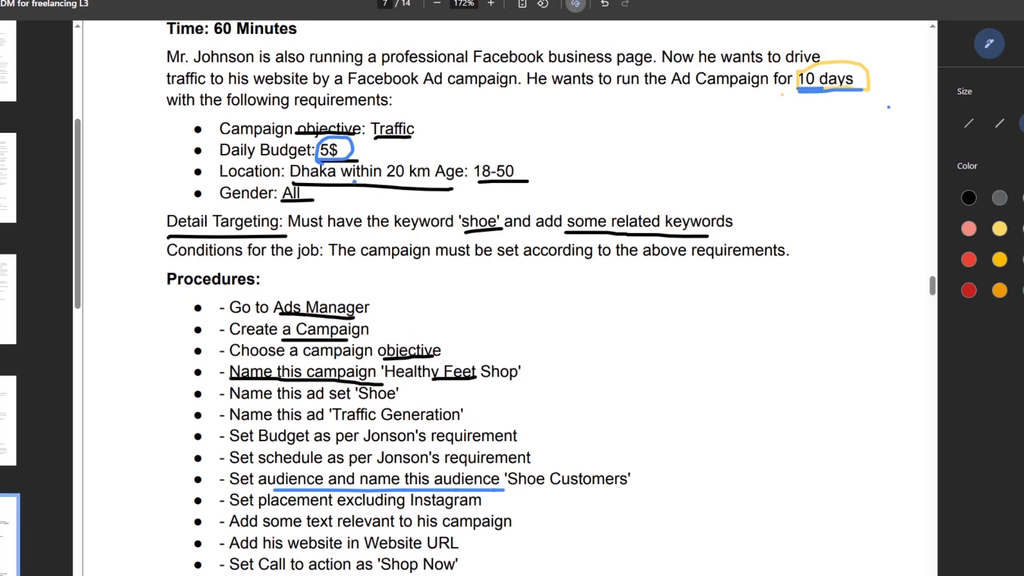
drag(307, 111, 397, 129)
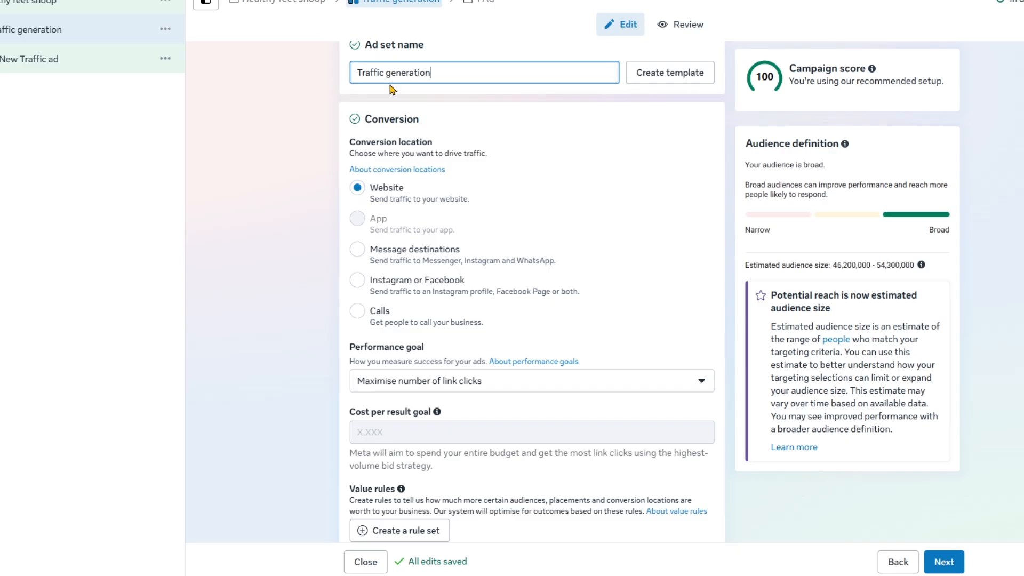
Step: Examine the attribution model options and open the ad set spending limits for editing
scroll(507, 339, down, 4)
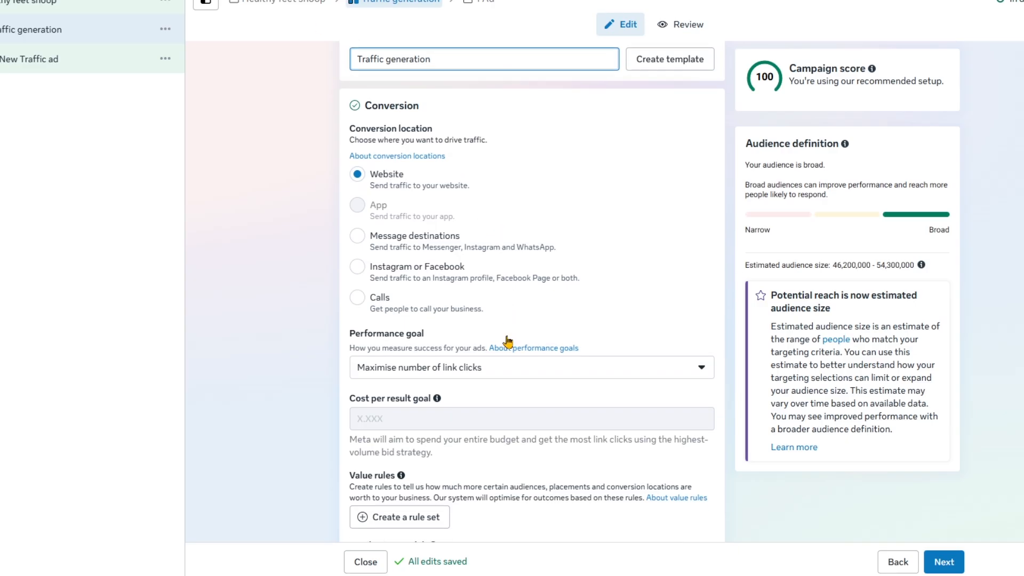
click(507, 368)
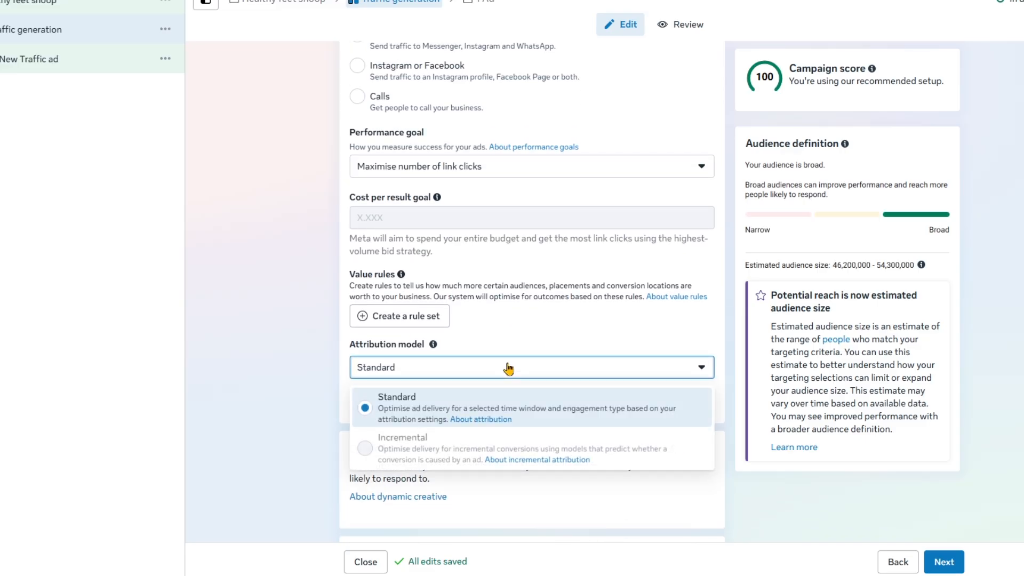
click(507, 367)
scroll(512, 518, down, 5)
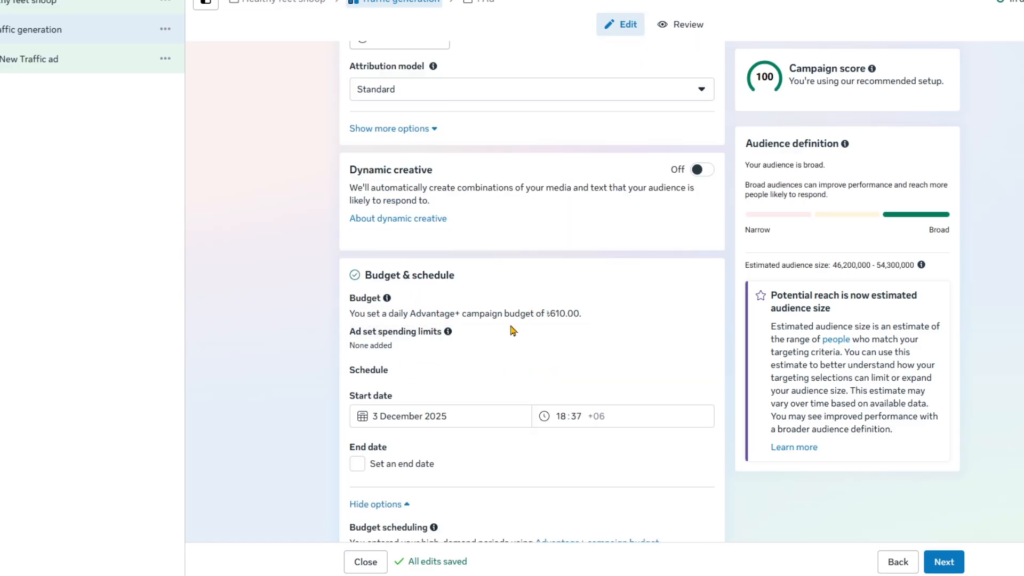
mouse_move(417, 337)
click(682, 338)
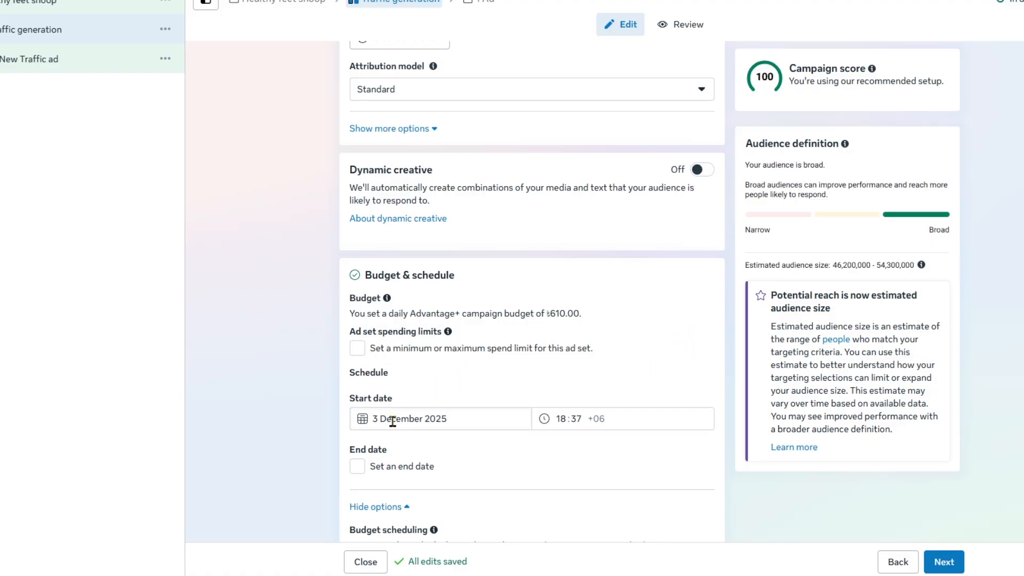
Step: Add an end date of 14 December 2025 to the ad set schedule
click(361, 467)
scroll(448, 464, down, 2)
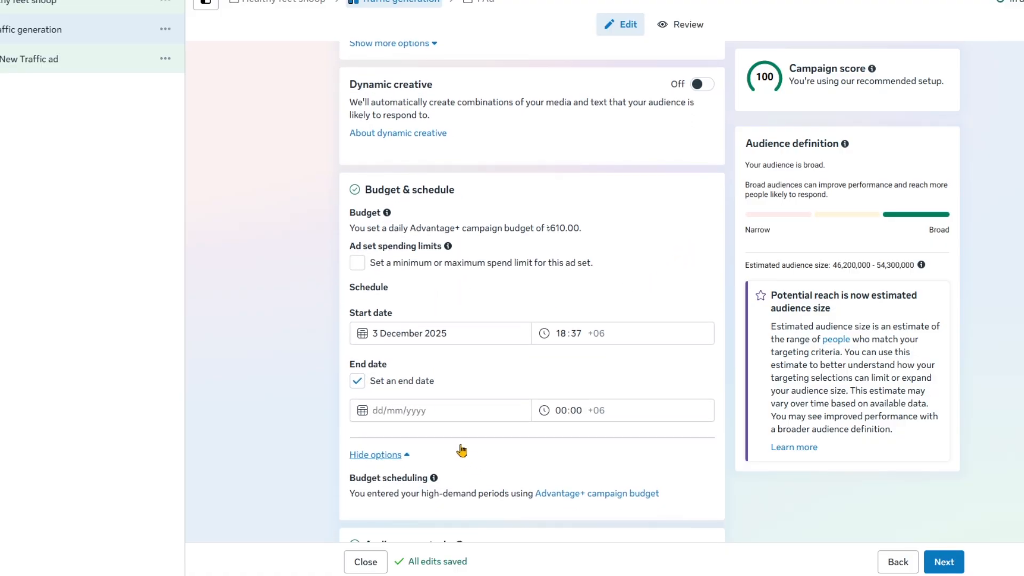
click(368, 418)
text(1)
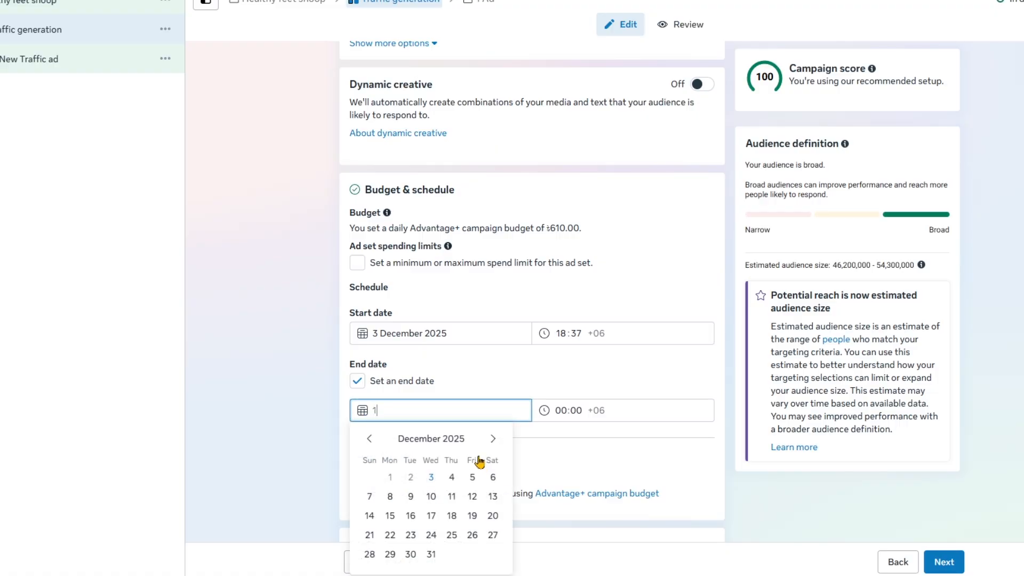
text(4)
click(370, 516)
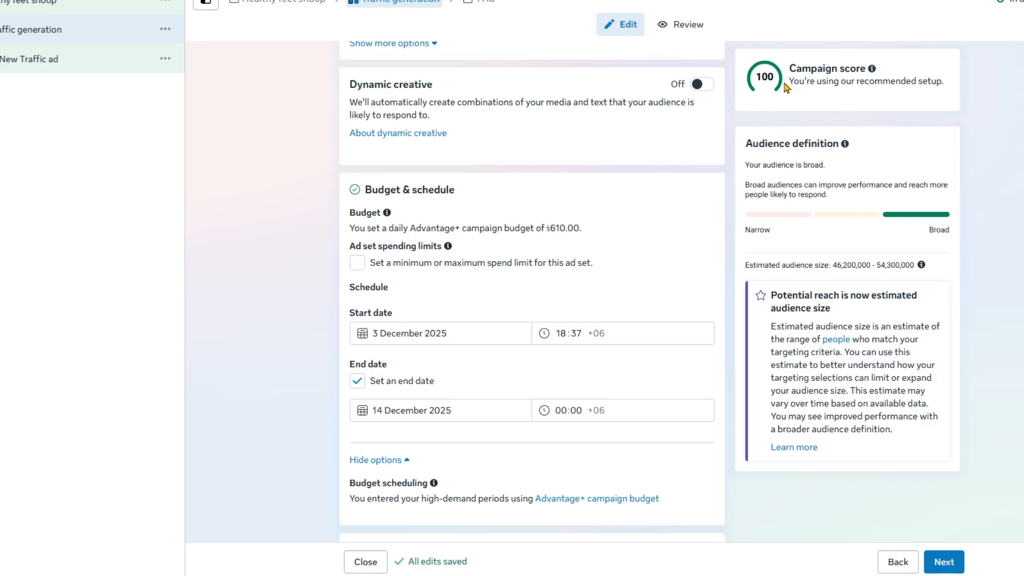
Step: Open the ad set's audience locations for editing and check the location requirement in the brief
scroll(469, 475, down, 5)
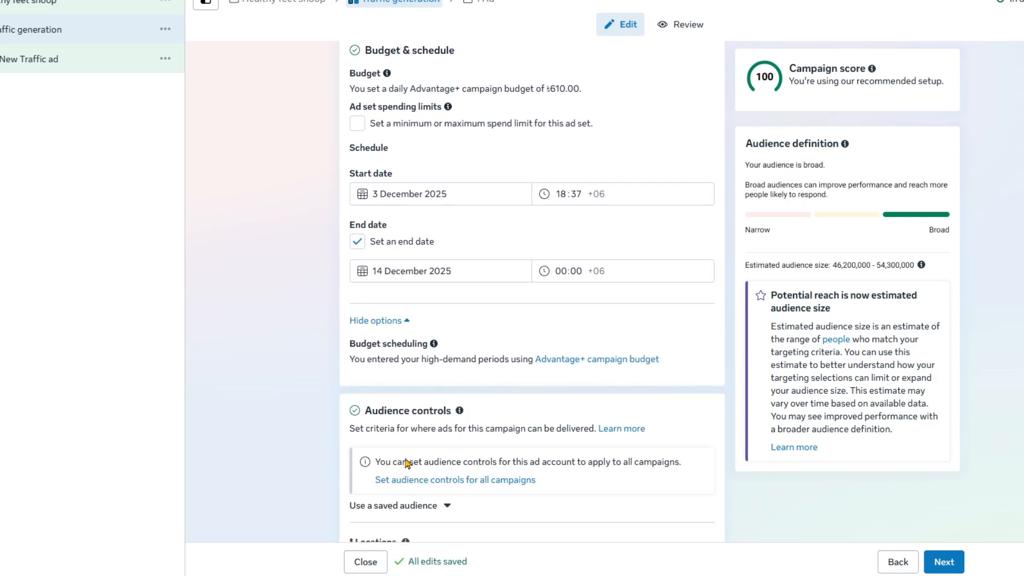
click(684, 389)
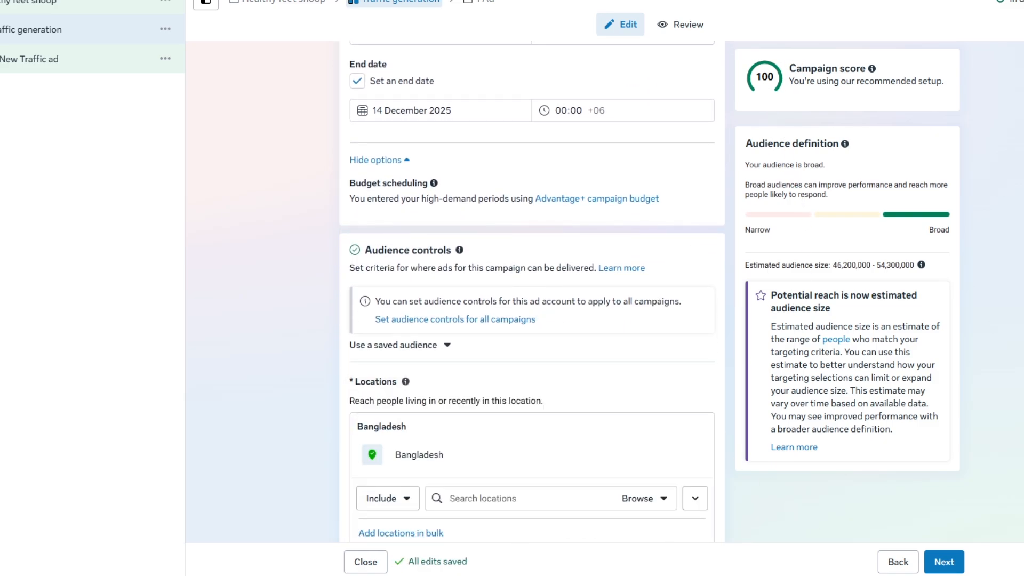
click(206, 1)
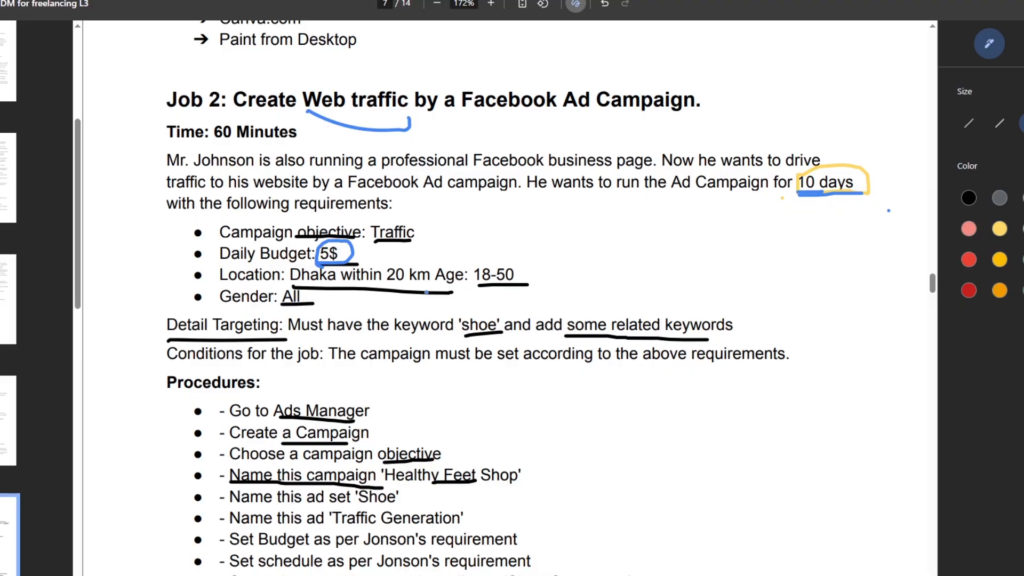
click(206, 1)
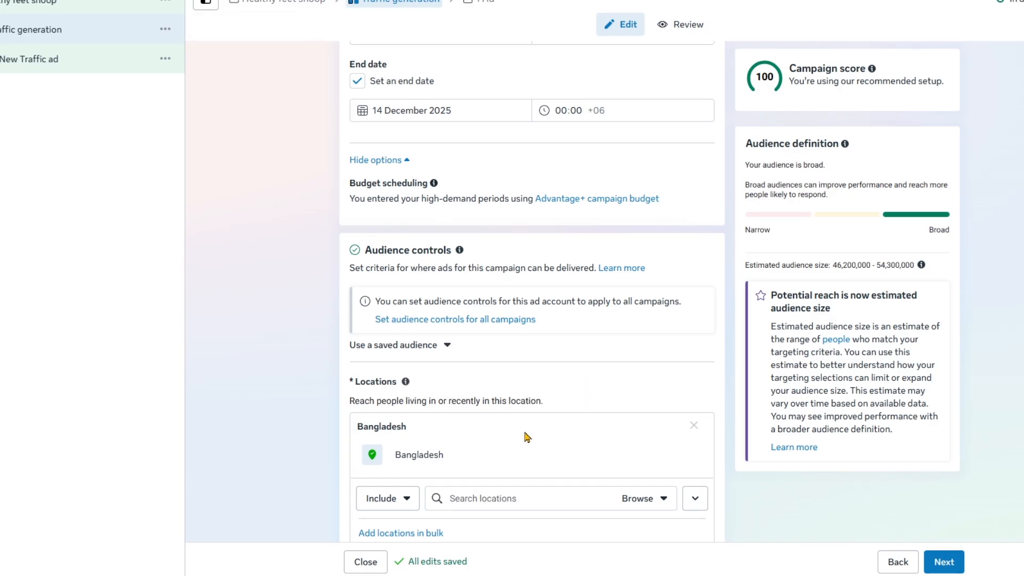
Step: Set the audience location to the city of Dhaka, Dhaka Division, Bangladesh
scroll(520, 437, down, 1)
click(460, 435)
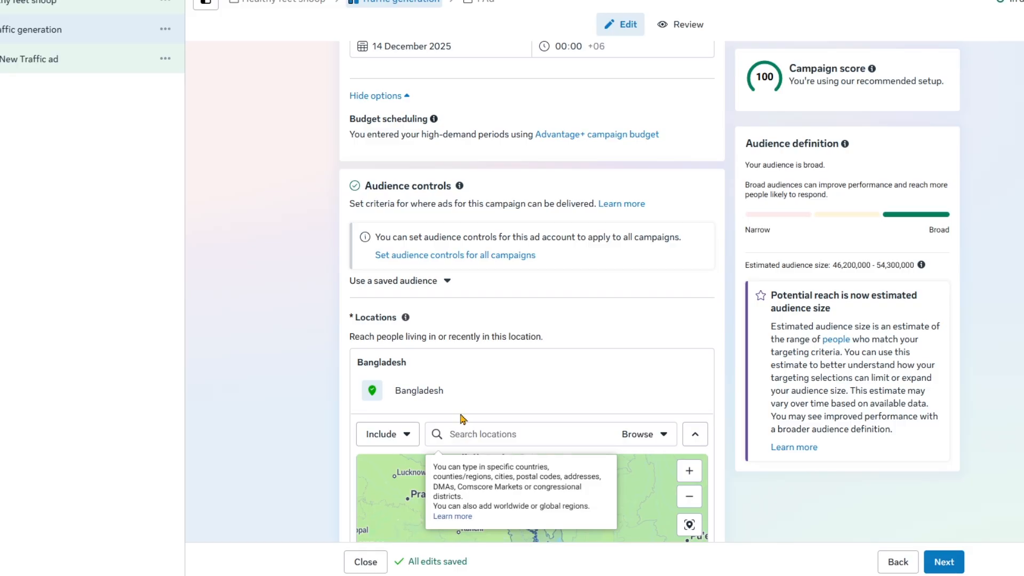
click(524, 428)
click(644, 437)
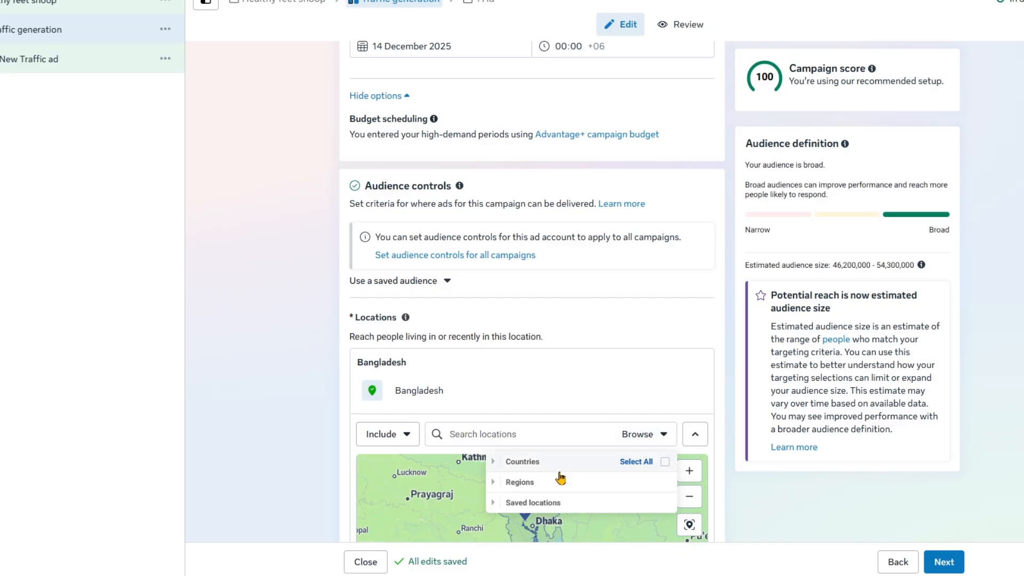
click(418, 388)
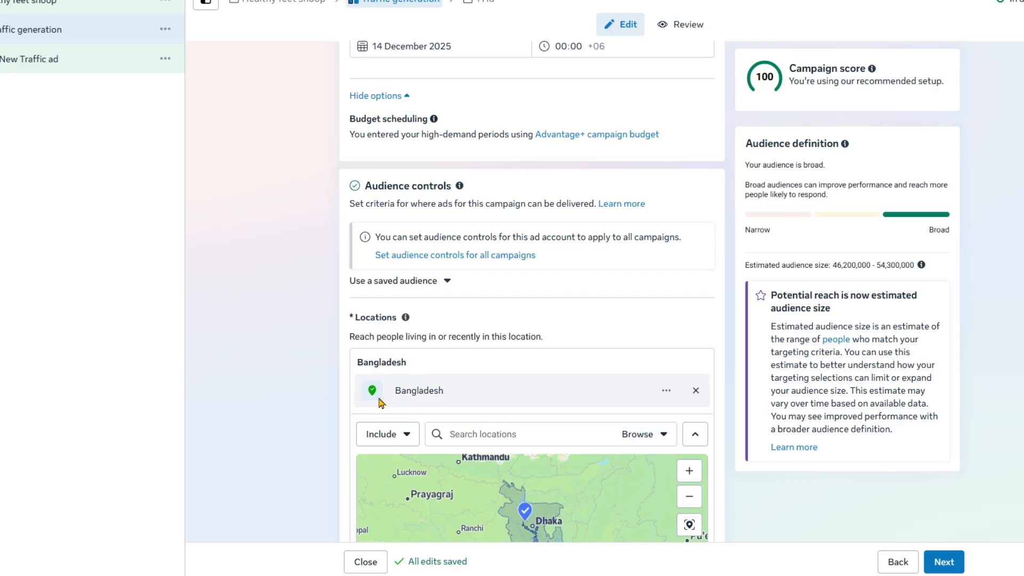
scroll(419, 389, down, 2)
click(488, 330)
text(Dhaka)
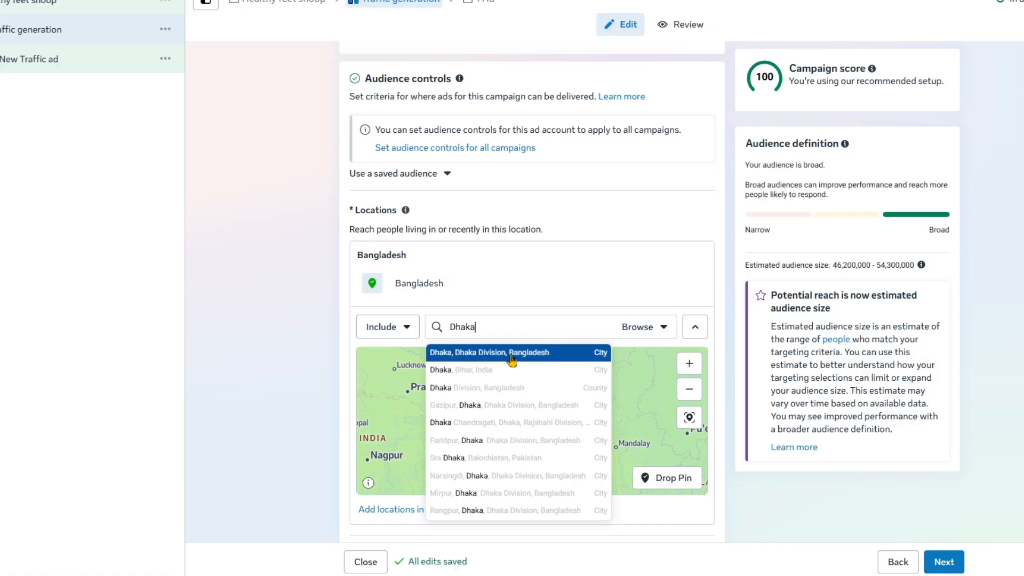
click(512, 354)
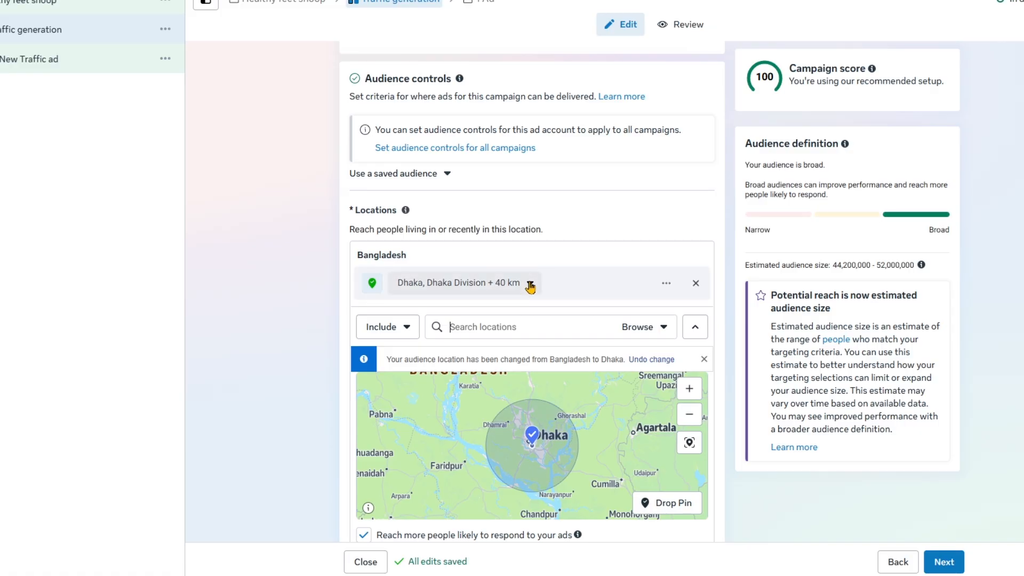
Step: Check the brief's distance requirement and set the Dhaka targeting radius to 20 km
click(659, 292)
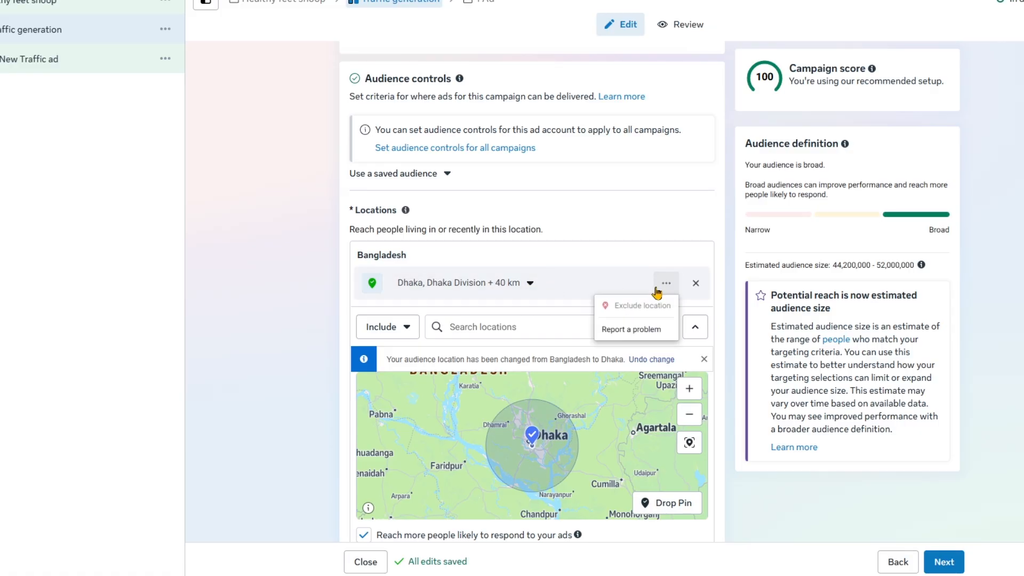
click(530, 284)
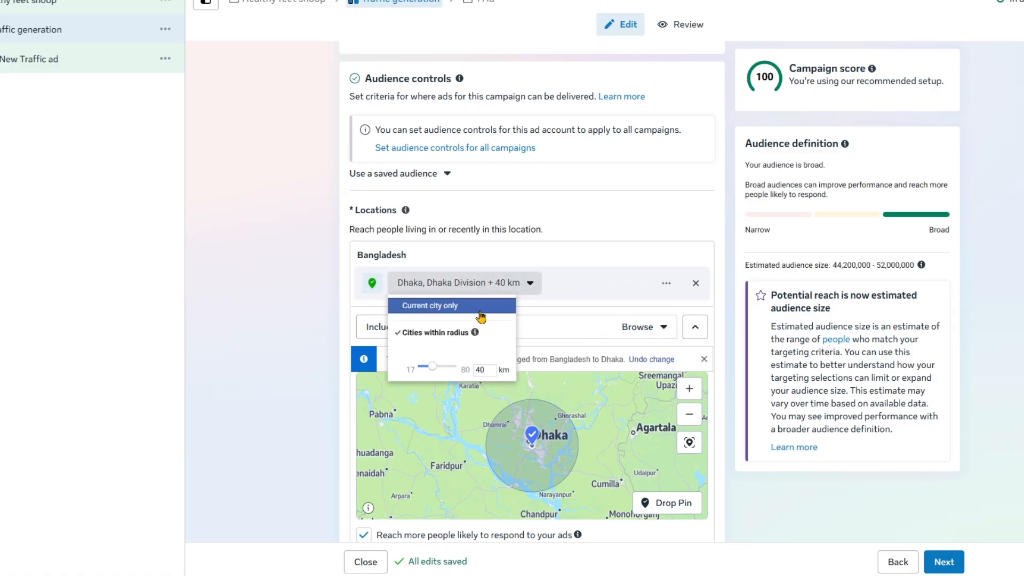
drag(488, 369, 465, 369)
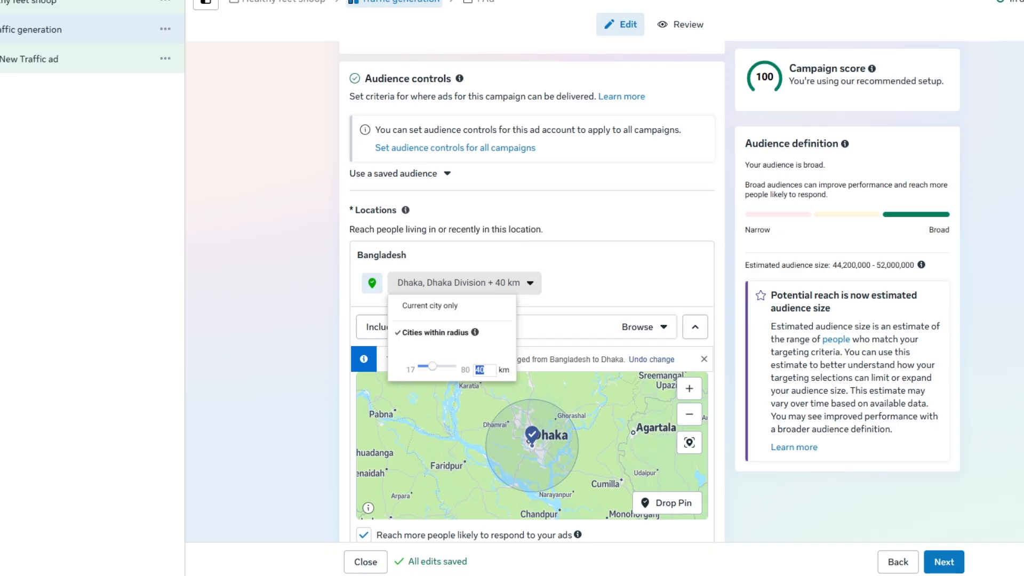
key(alt+Tab)
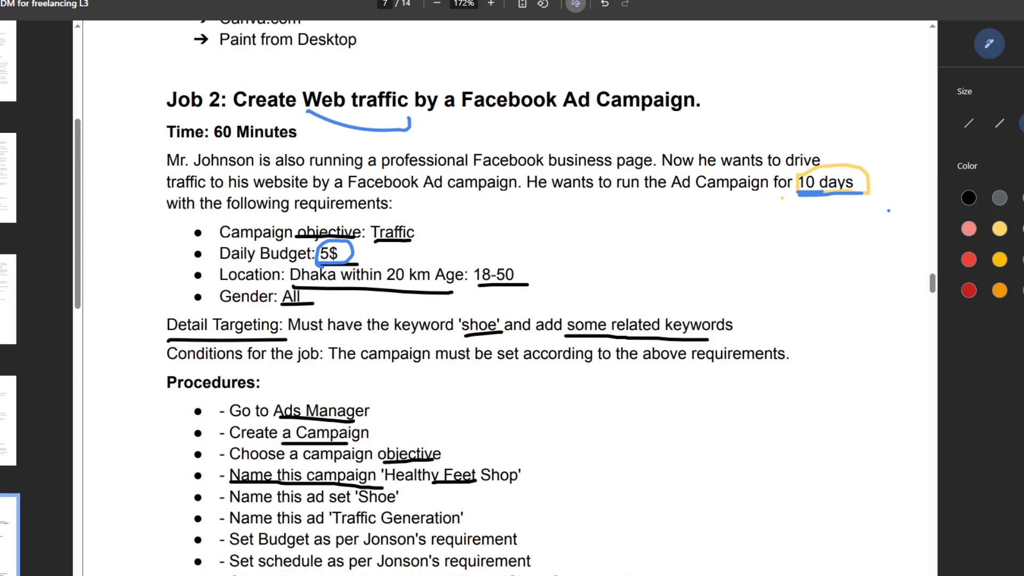
key(alt+Tab)
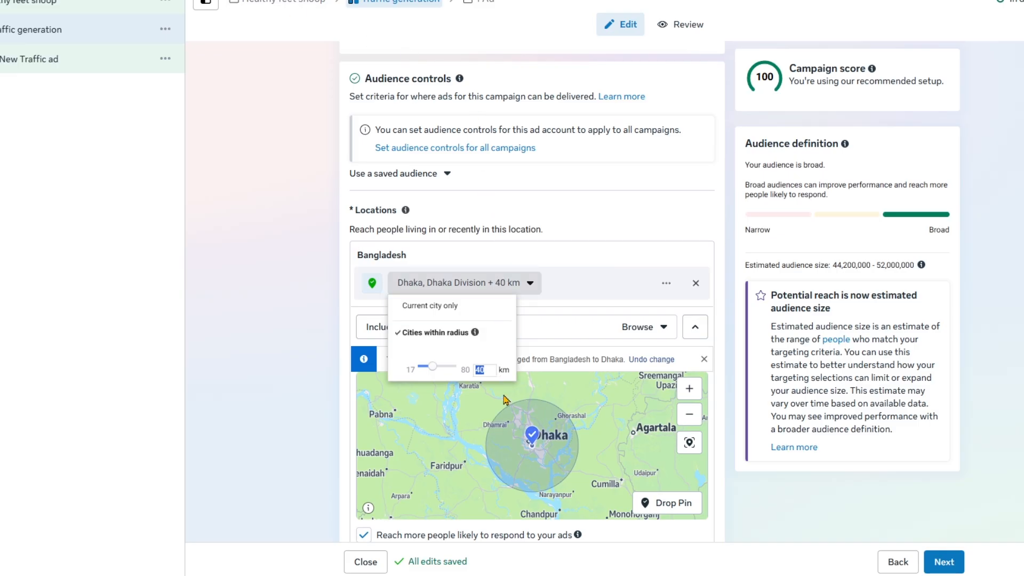
text(400)
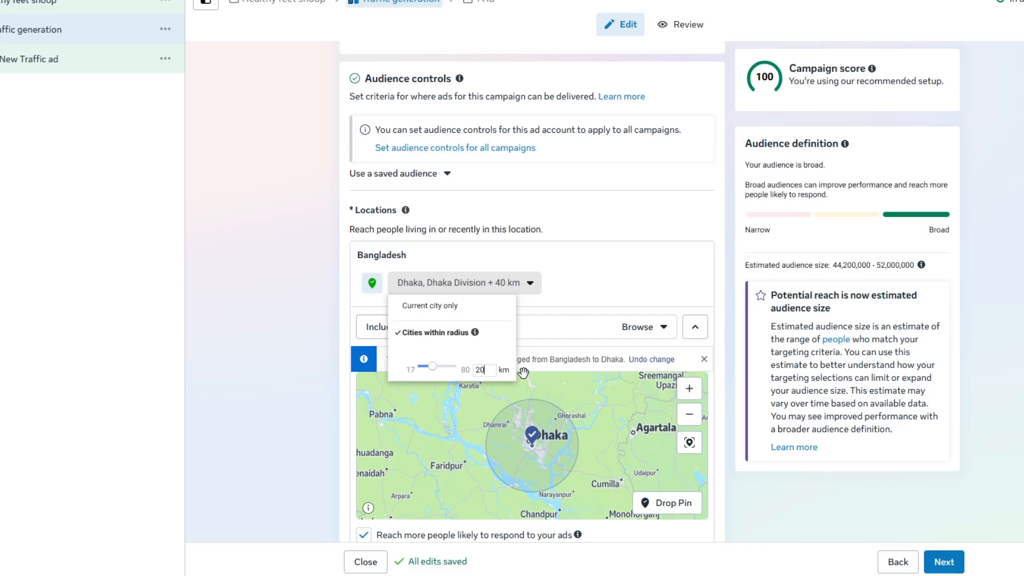
click(523, 372)
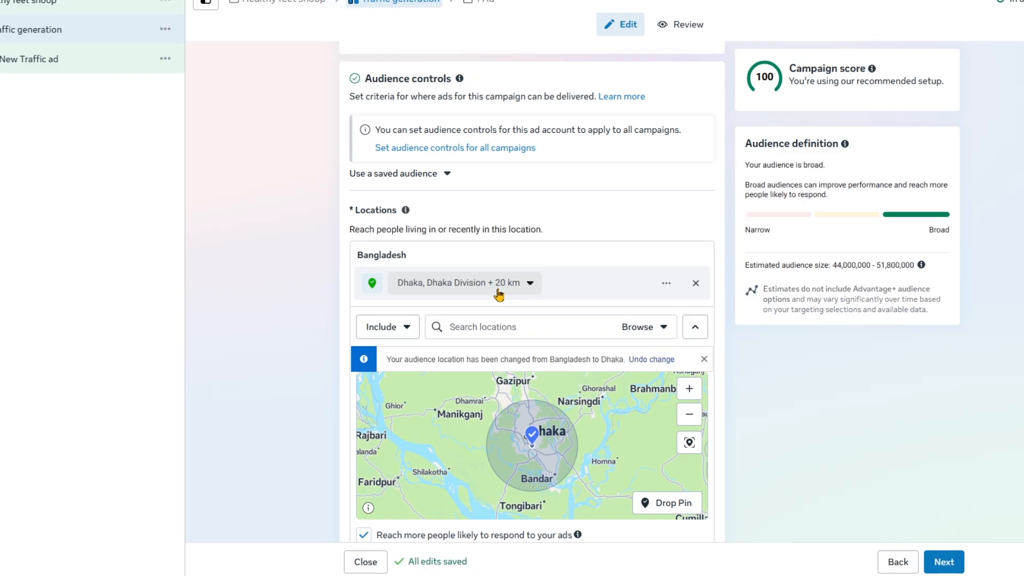
Step: Exclude the place Green Road, Dhaka from the audience locations
click(407, 327)
click(378, 385)
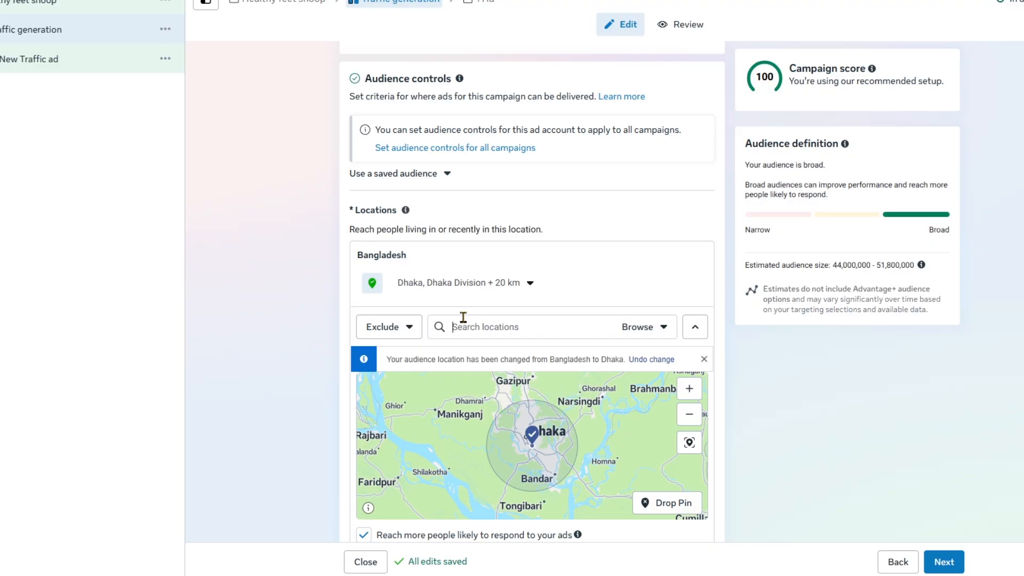
text(Green road)
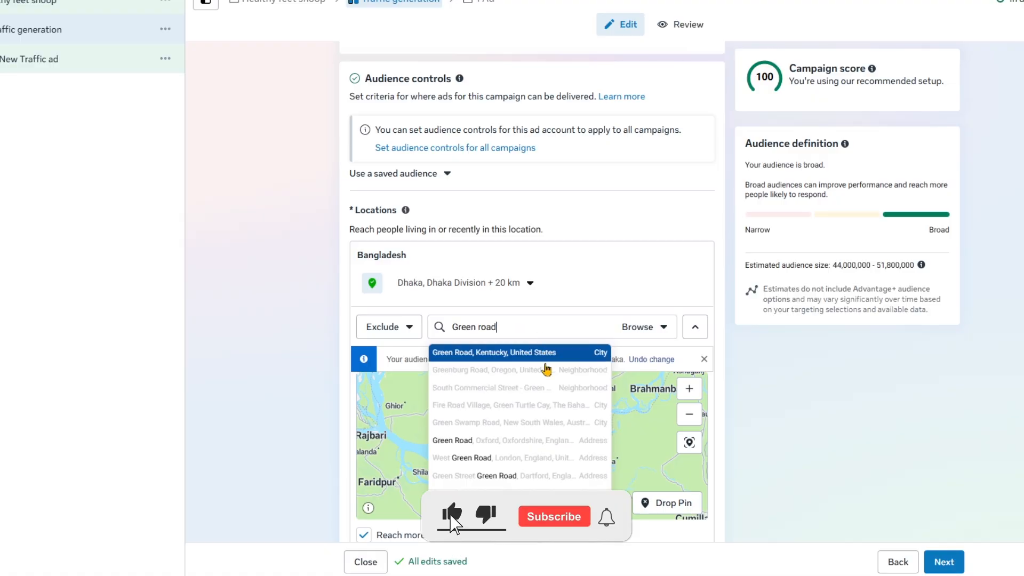
text(, Djal)
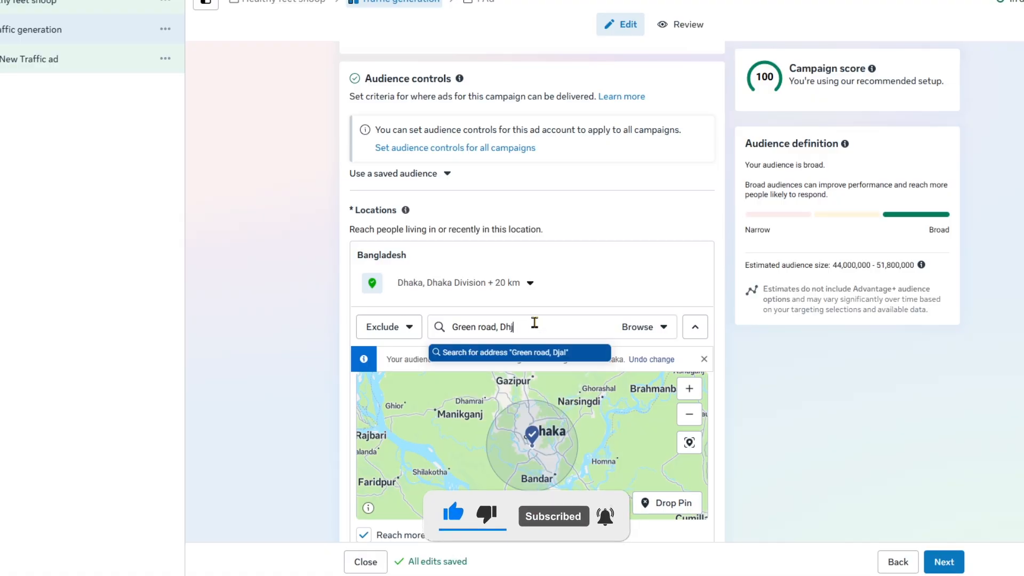
key(BackSpace)
key(BackSpace)
key(BackSpace)
text(haka)
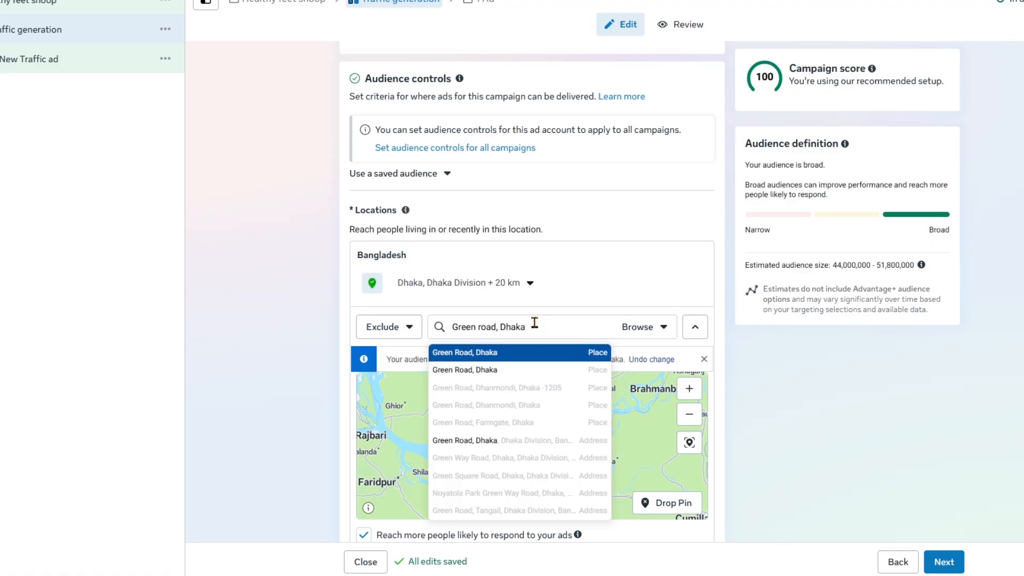
click(504, 353)
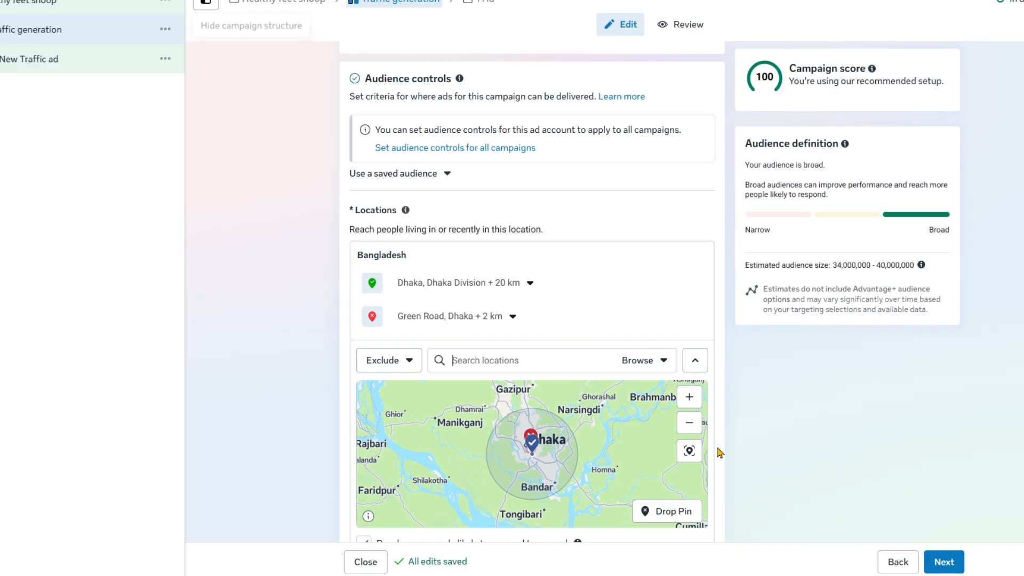
Step: Look over the remaining audience settings, and tick off the Traffic objective in the brief
scroll(716, 450, down, 2)
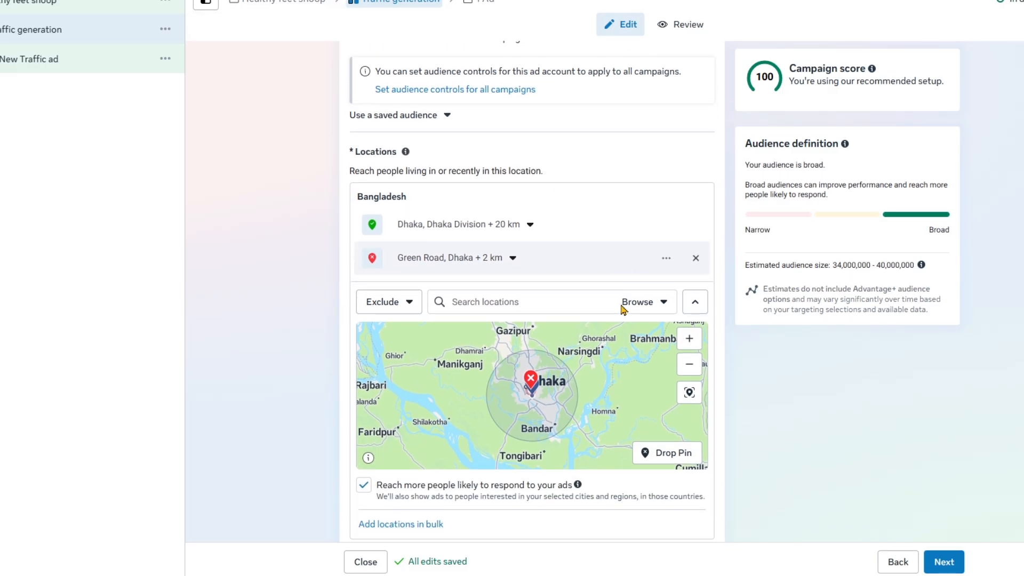
scroll(594, 382, down, 5)
scroll(784, 457, down, 3)
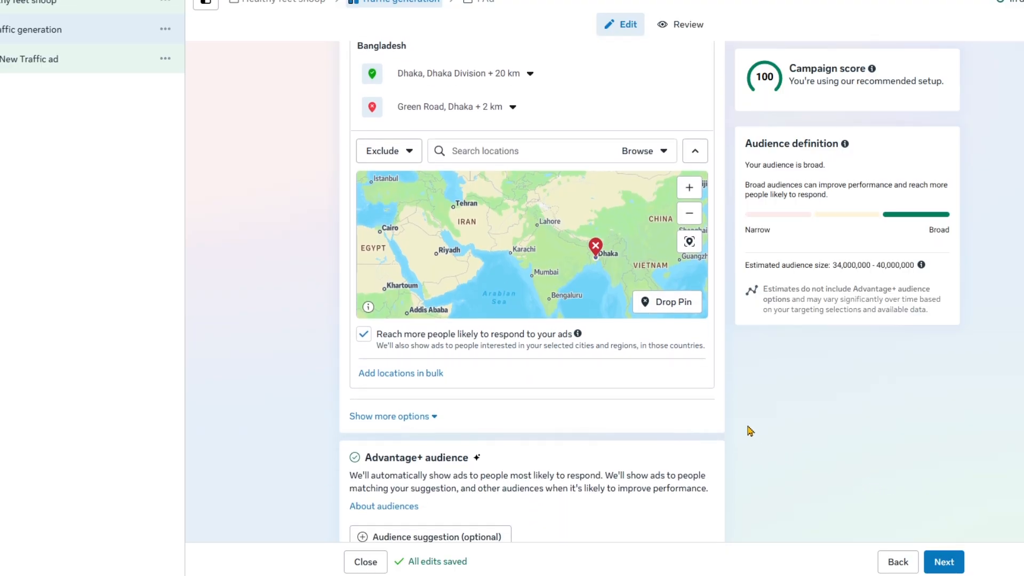
scroll(617, 425, down, 5)
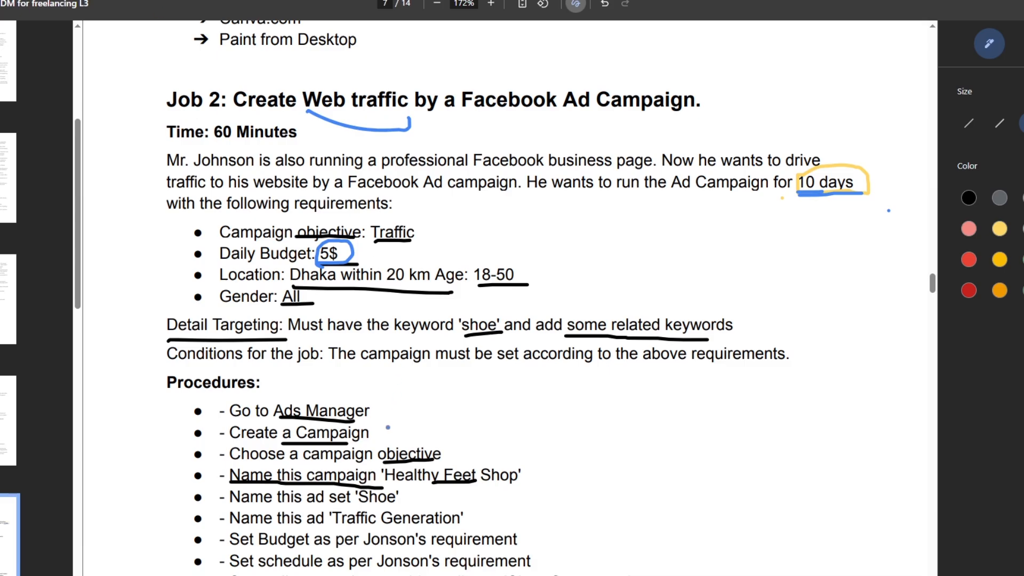
scroll(387, 428, down, 1)
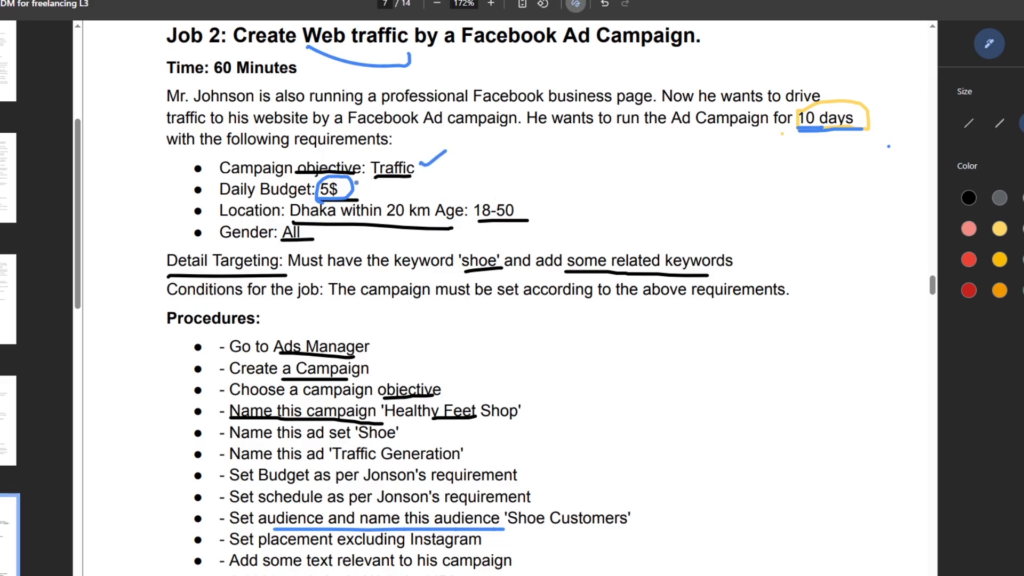
Step: Tick off the location and circle the age range 18-50 in the brief, and set the audience suggestion's maximum age to 50
drag(366, 189, 459, 172)
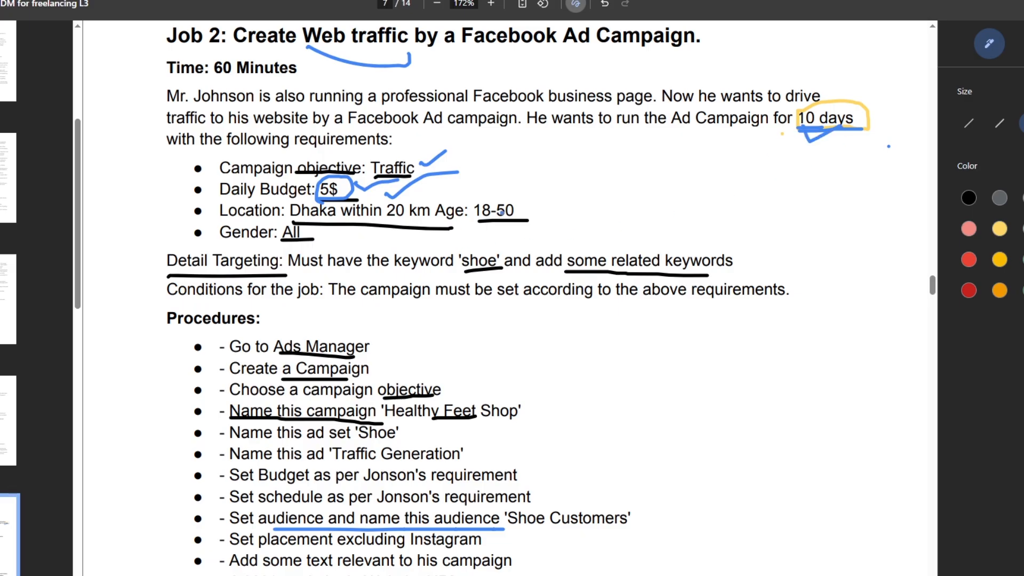
mouse_move(530, 202)
mouse_down()
mouse_move(498, 172)
mouse_move(466, 198)
mouse_move(516, 229)
mouse_move(522, 178)
mouse_up()
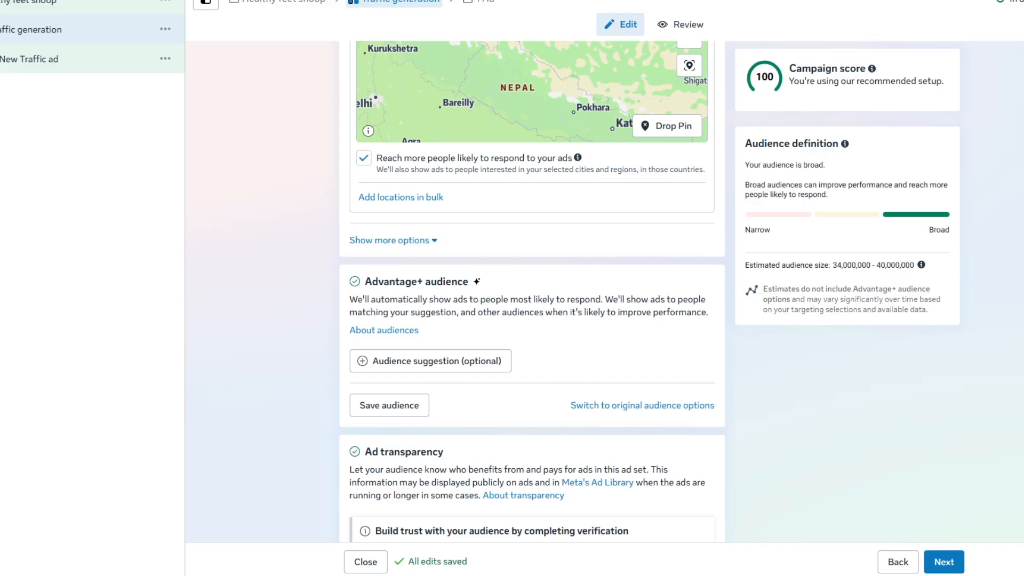
scroll(537, 423, down, 2)
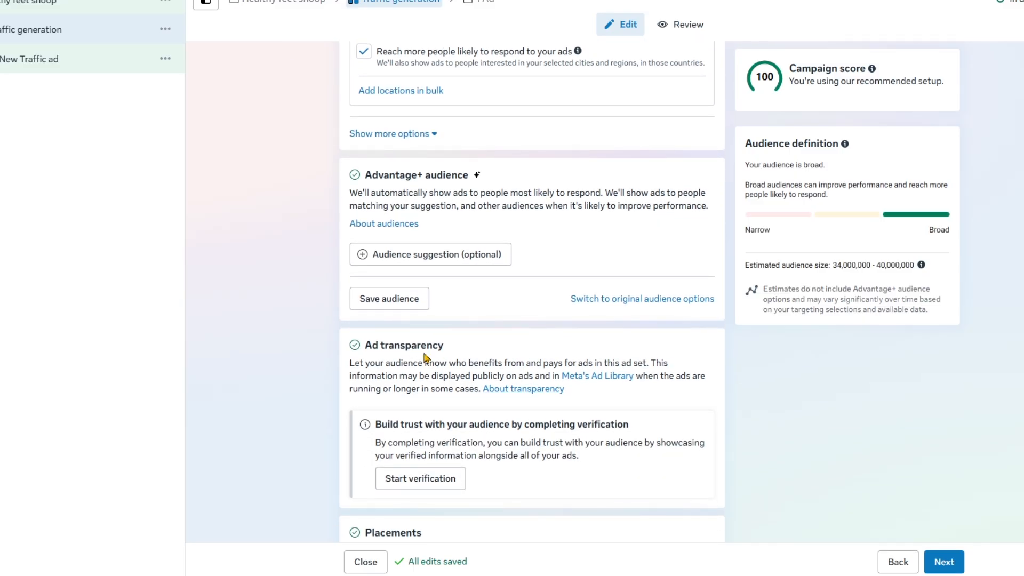
click(598, 294)
click(689, 348)
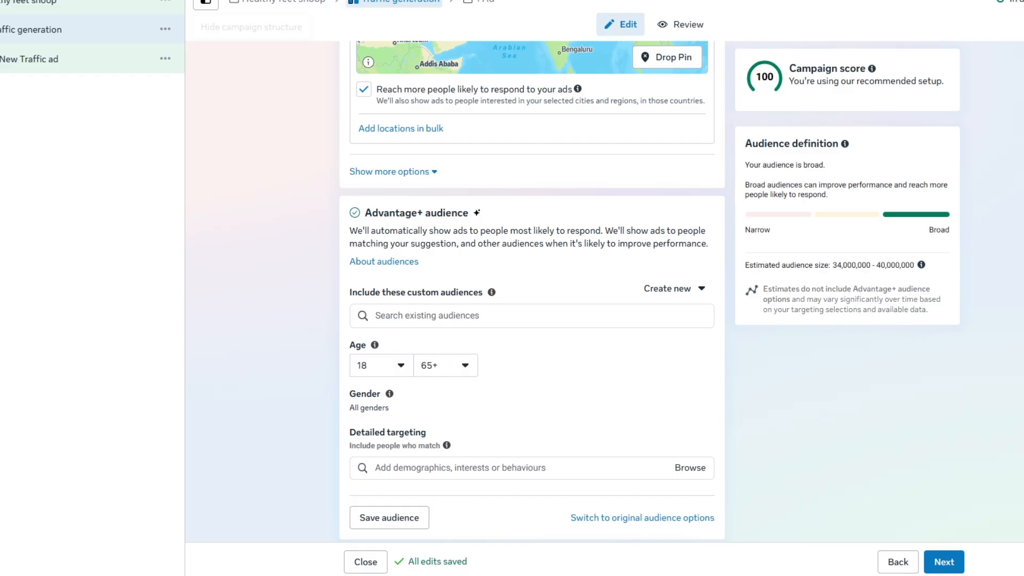
click(431, 364)
scroll(457, 457, up, 3)
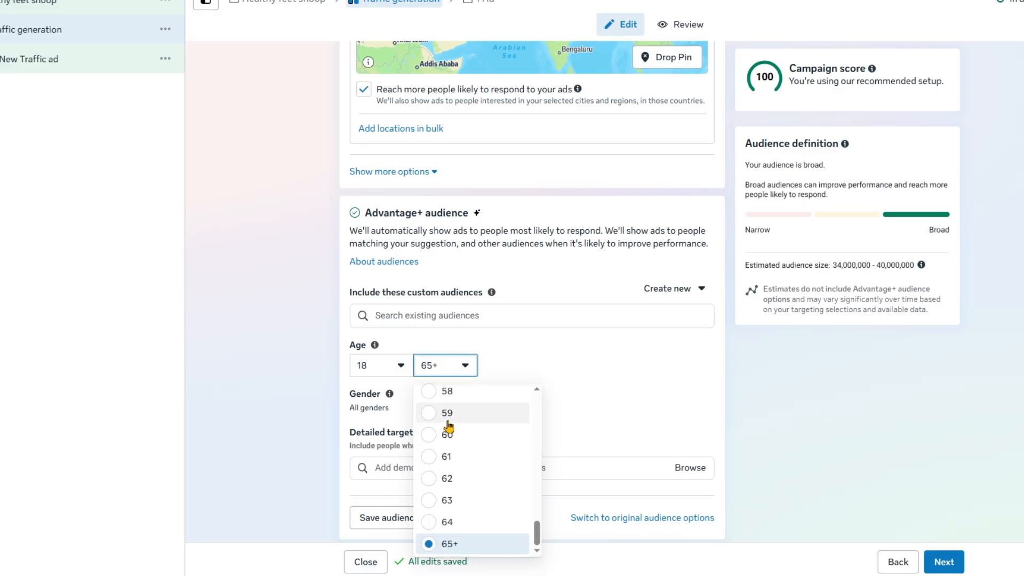
scroll(456, 432, up, 2)
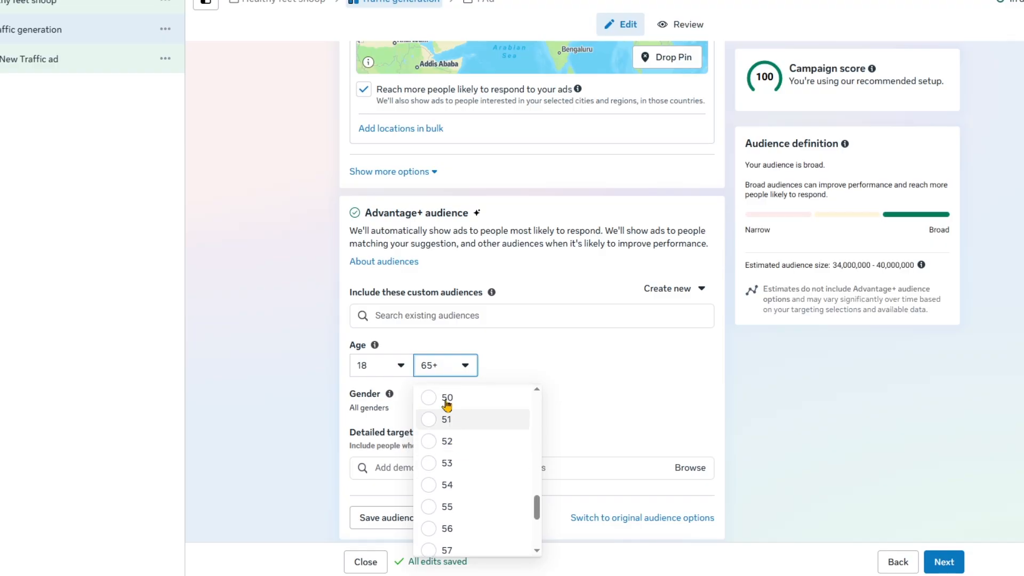
click(455, 406)
Step: Review the location and audience settings, and compare the gender setting with the brief's requirement
scroll(391, 416, up, 9)
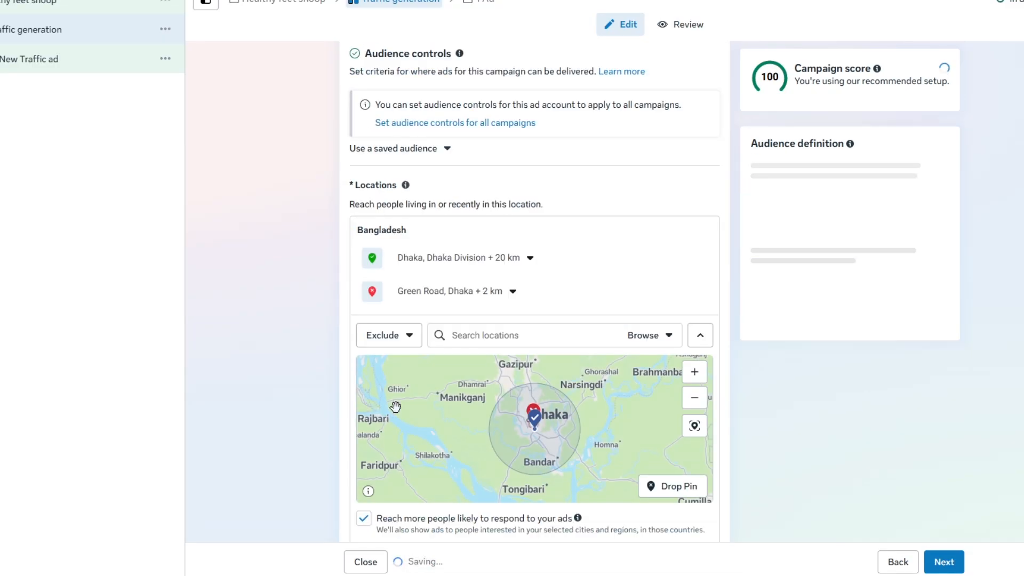
scroll(266, 411, down, 8)
scroll(266, 440, down, 2)
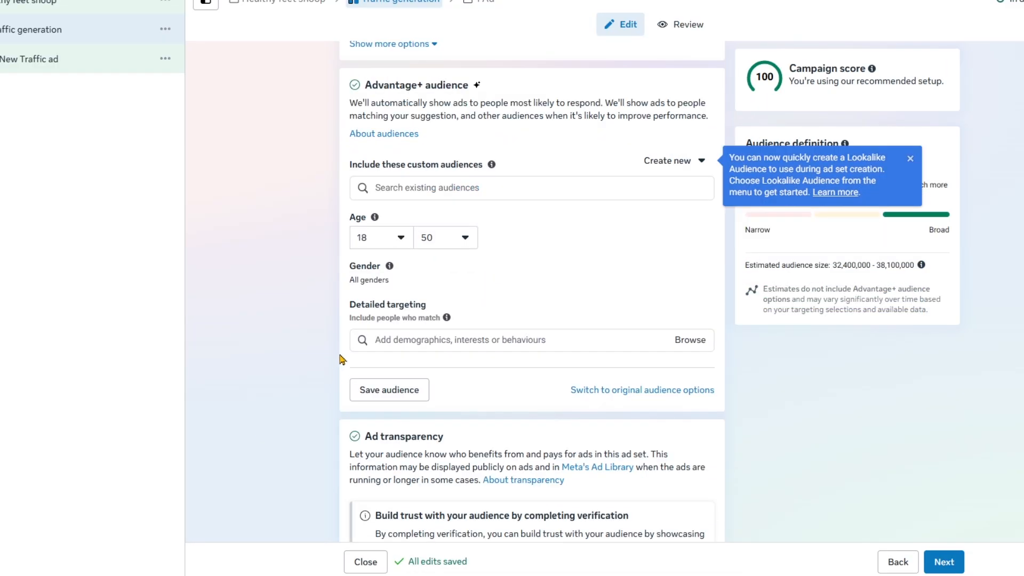
key(alt+Tab)
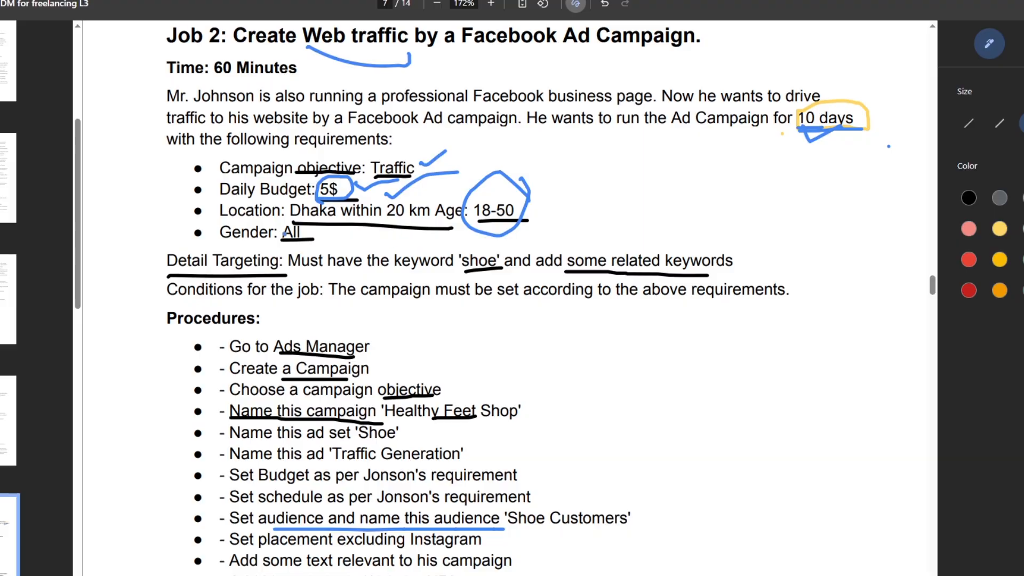
key(alt+Tab)
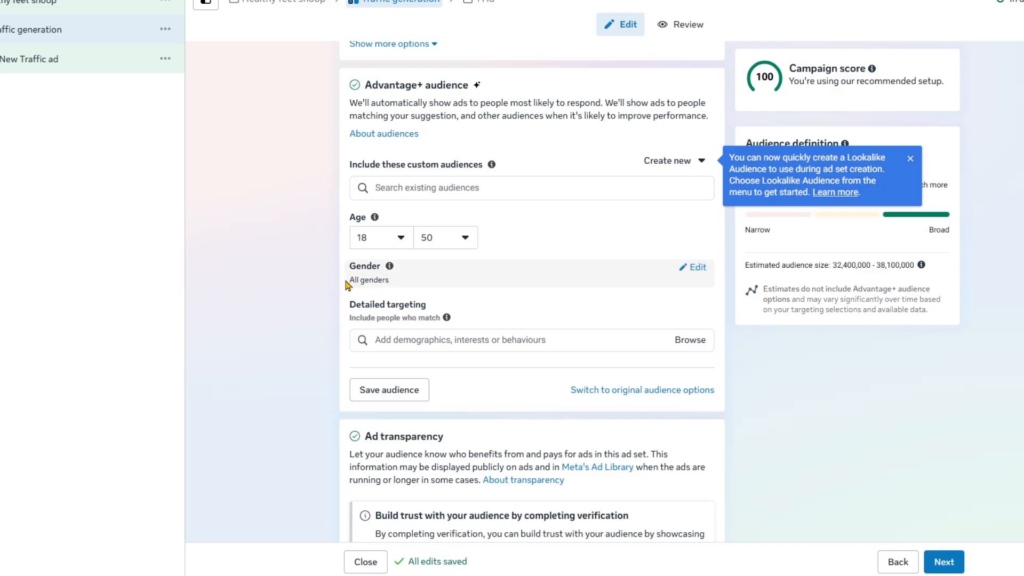
drag(348, 286, 422, 283)
click(270, 293)
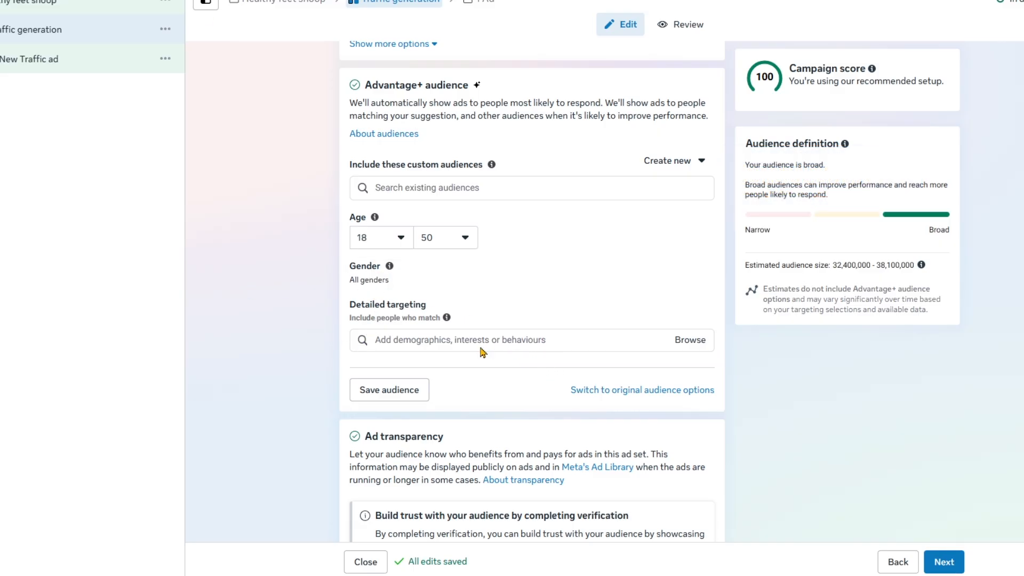
Step: Tick the Detail Targeting requirement in dark red in the brief
key(ctrl+Tab)
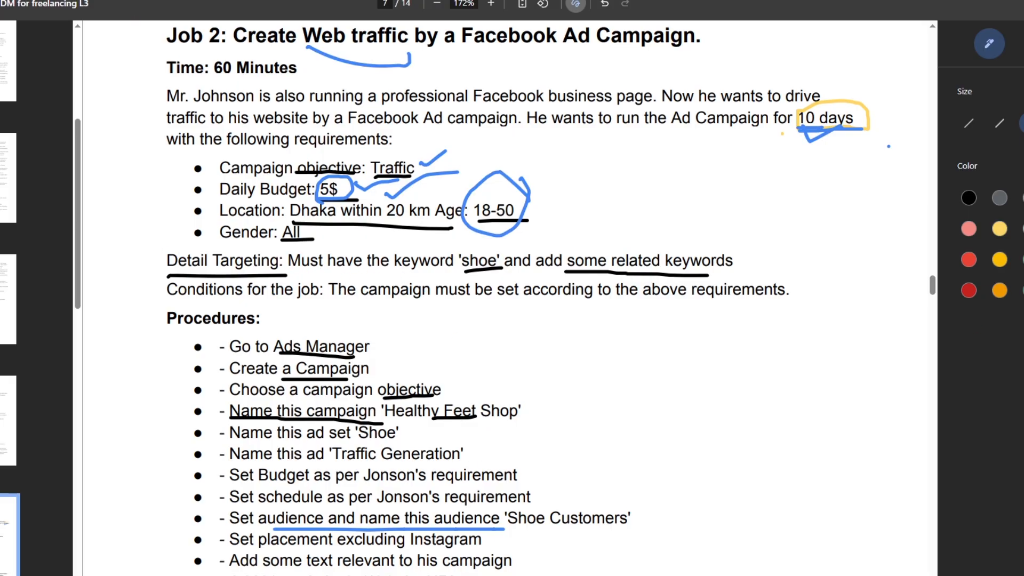
click(969, 290)
mouse_move(154, 244)
mouse_down()
mouse_move(172, 294)
mouse_move(240, 280)
mouse_up()
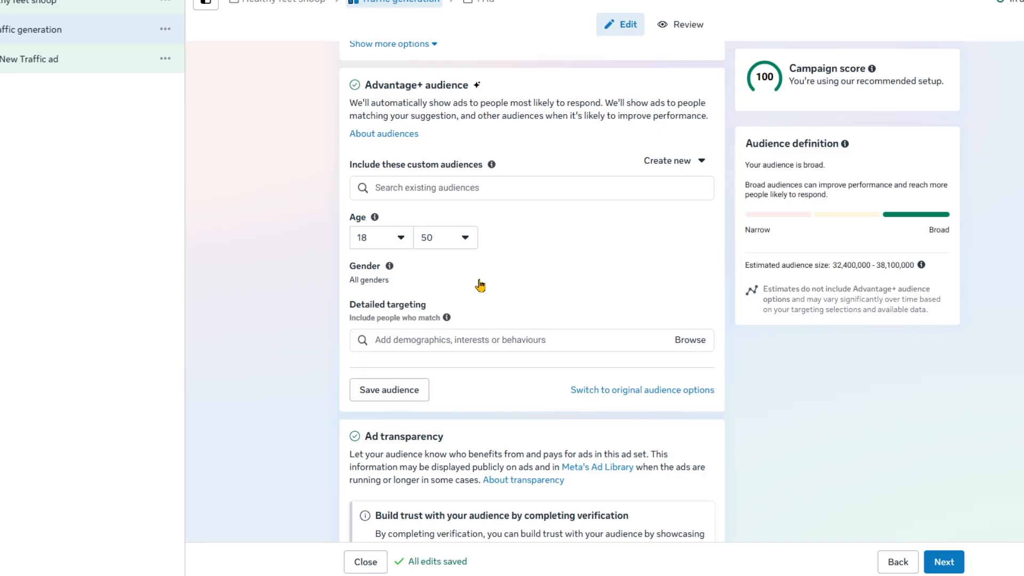
Step: Add Facebook access (mobile): all mobile devices and Shoes (footwear) to detailed targeting, and browse the suggestions for "sports shoes nike"
click(455, 335)
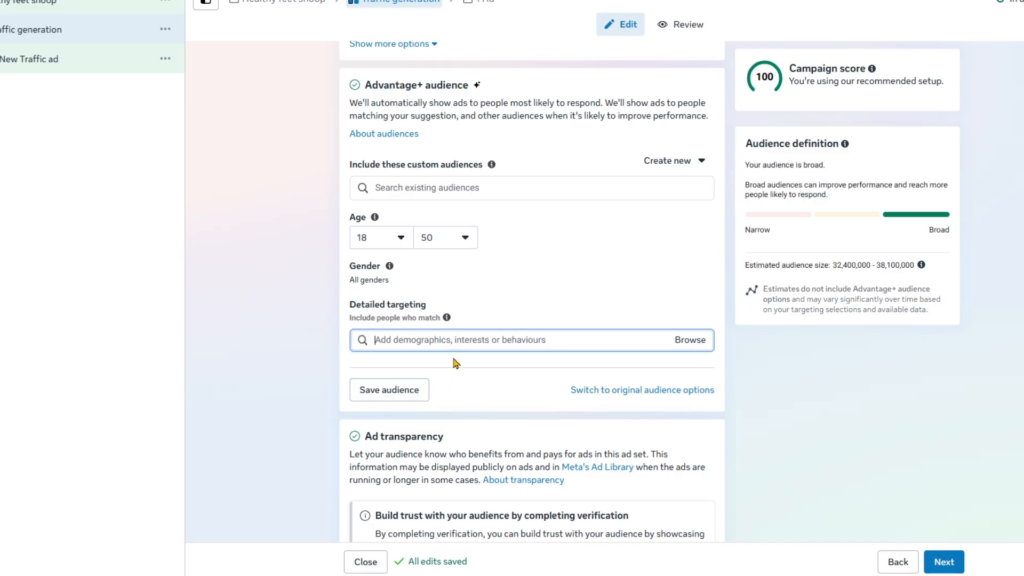
text(shoes nike)
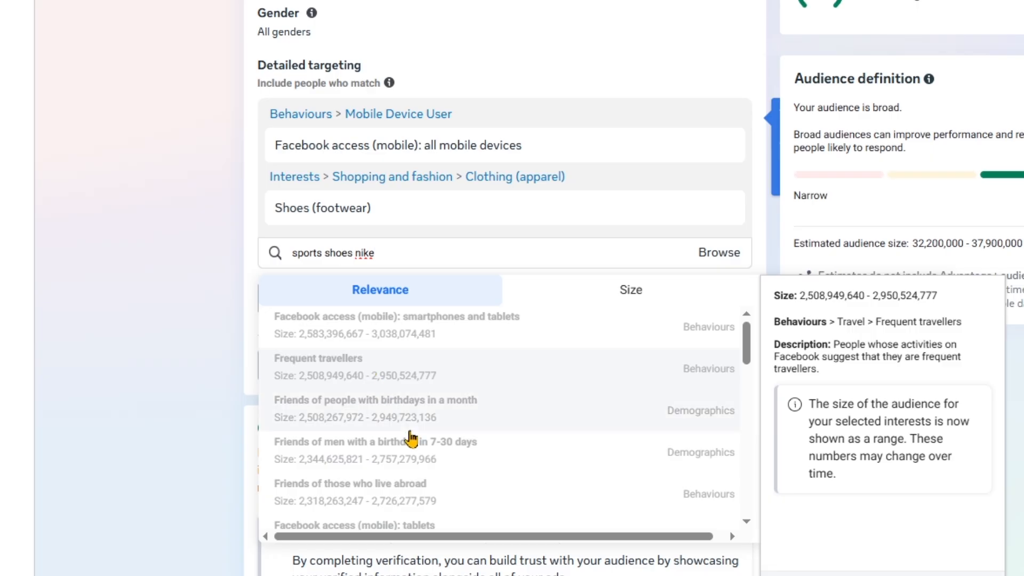
scroll(464, 437, down, 1)
scroll(411, 511, down, 6)
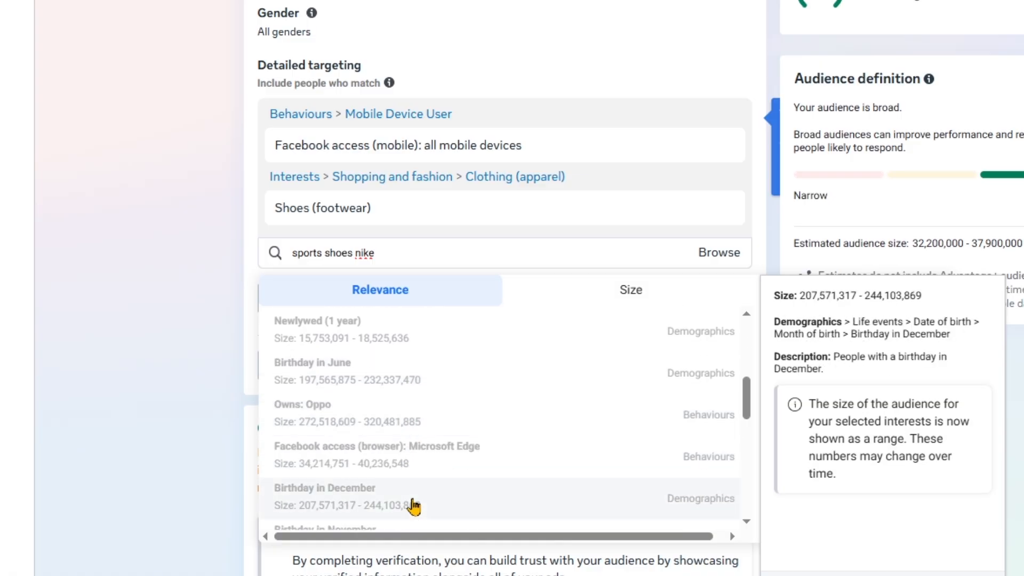
scroll(380, 410, up, 1)
Step: Replace the detailed targeting search with "shoe" and add the interest Footwear brands (footwear)
double_click(362, 252)
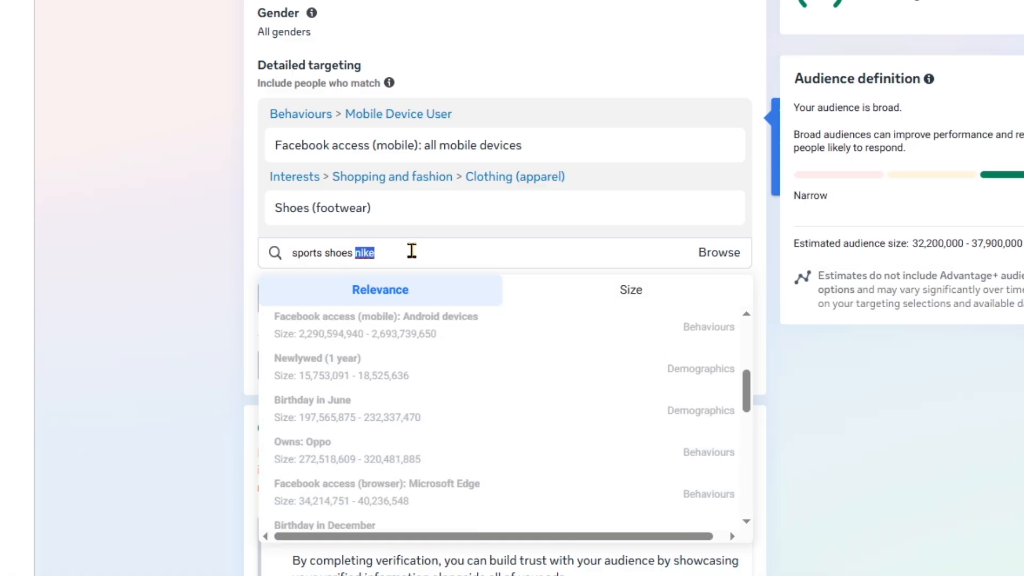
click(453, 256)
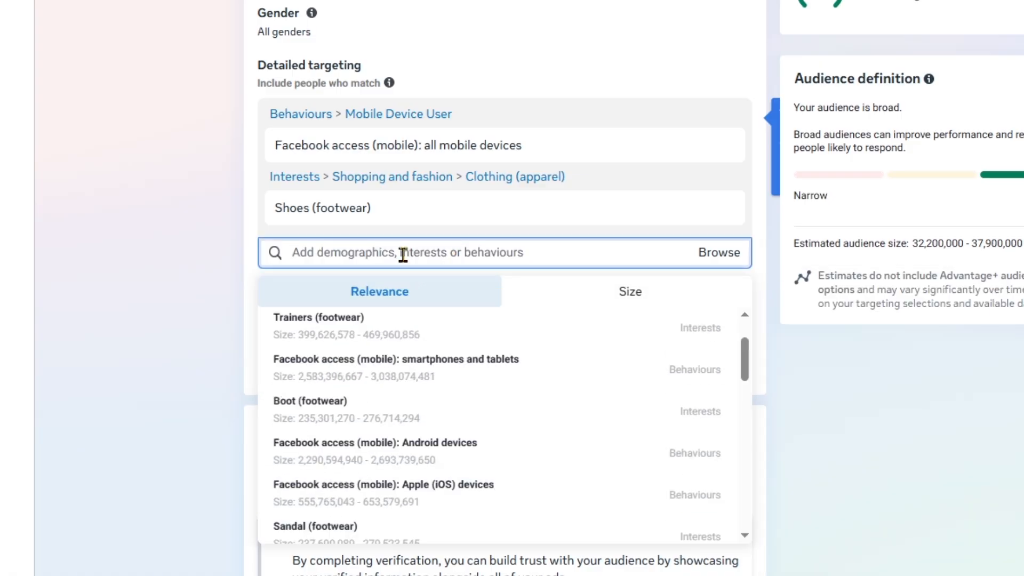
text(shoe)
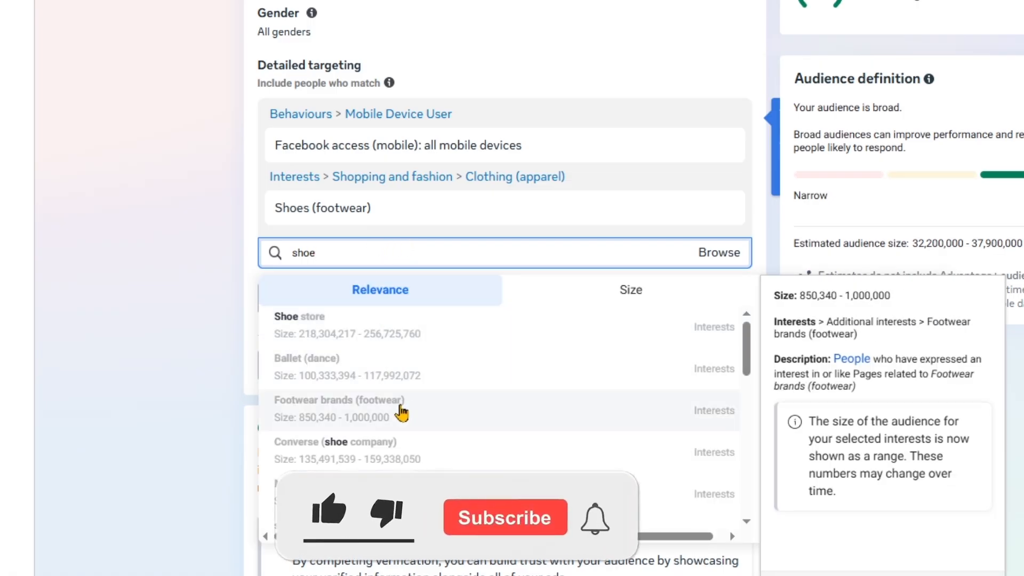
click(386, 419)
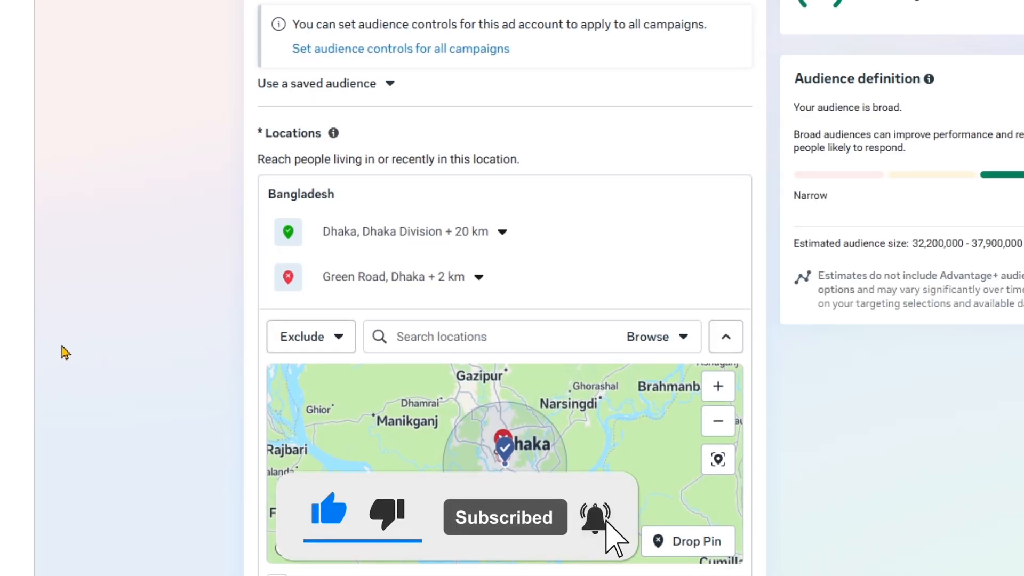
Step: Review the ad set from locations to placements, and underline "excluding" in the brief's placement requirement
scroll(87, 355, down, 6)
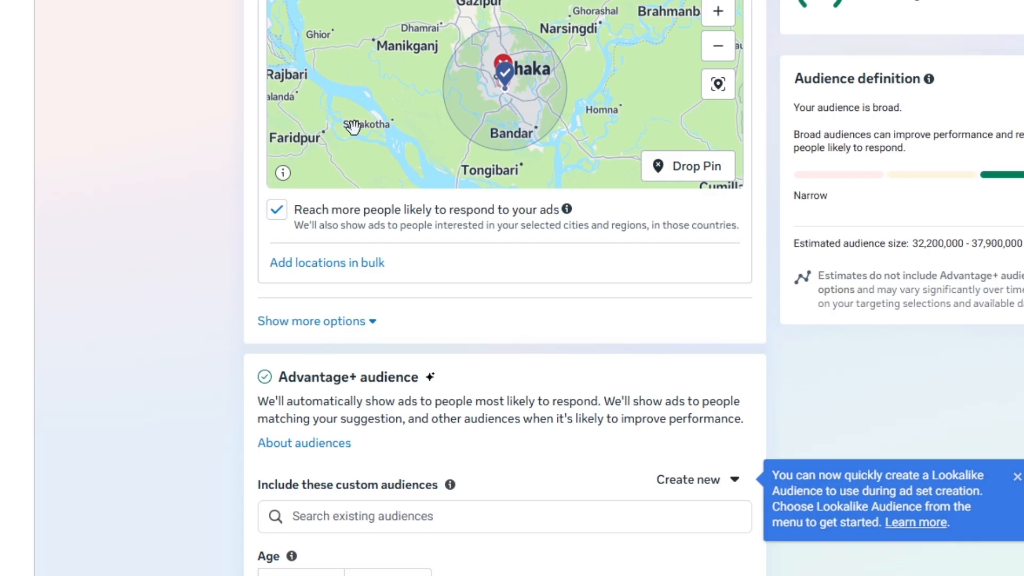
scroll(592, 399, down, 1)
scroll(592, 399, down, 13)
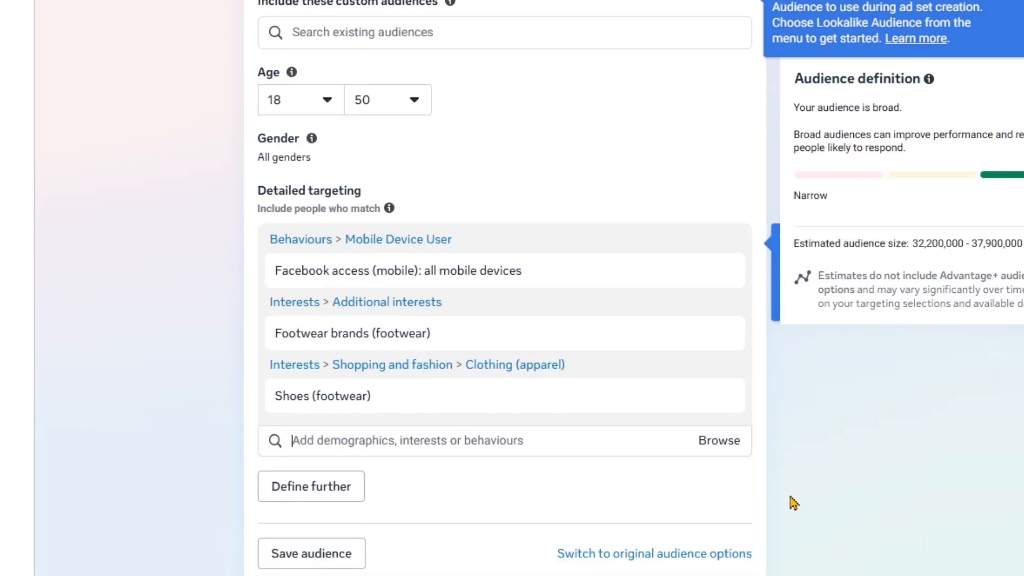
scroll(134, 440, down, 5)
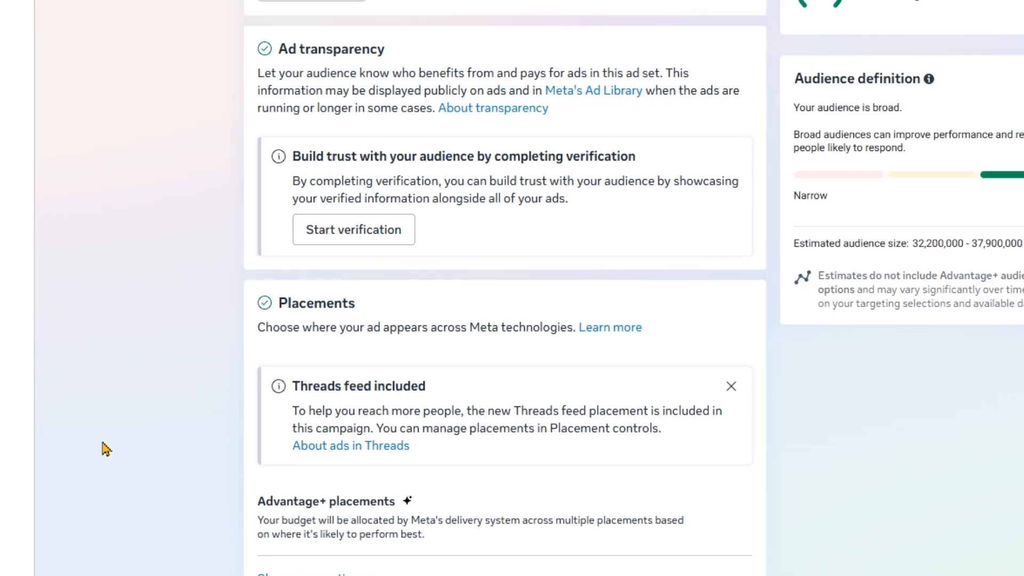
scroll(409, 568, down, 3)
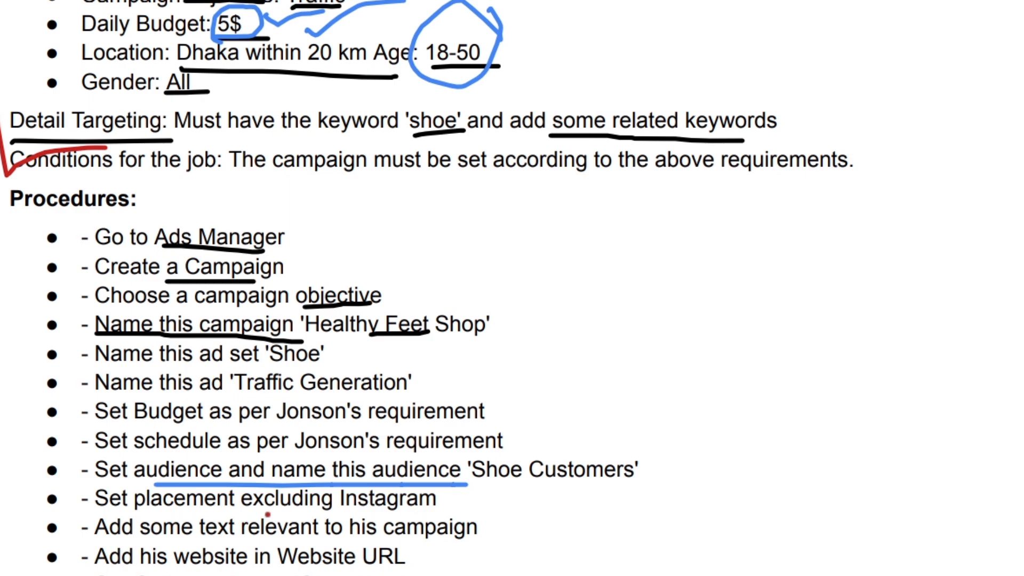
drag(268, 514, 292, 513)
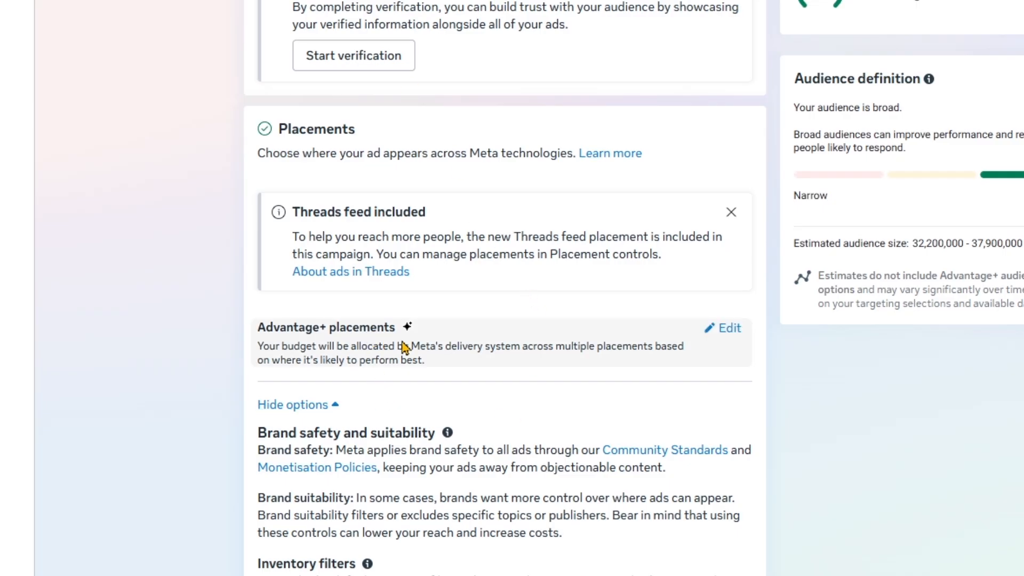
Step: Switch the ad set to manual placements and exclude the Instagram platform
click(724, 332)
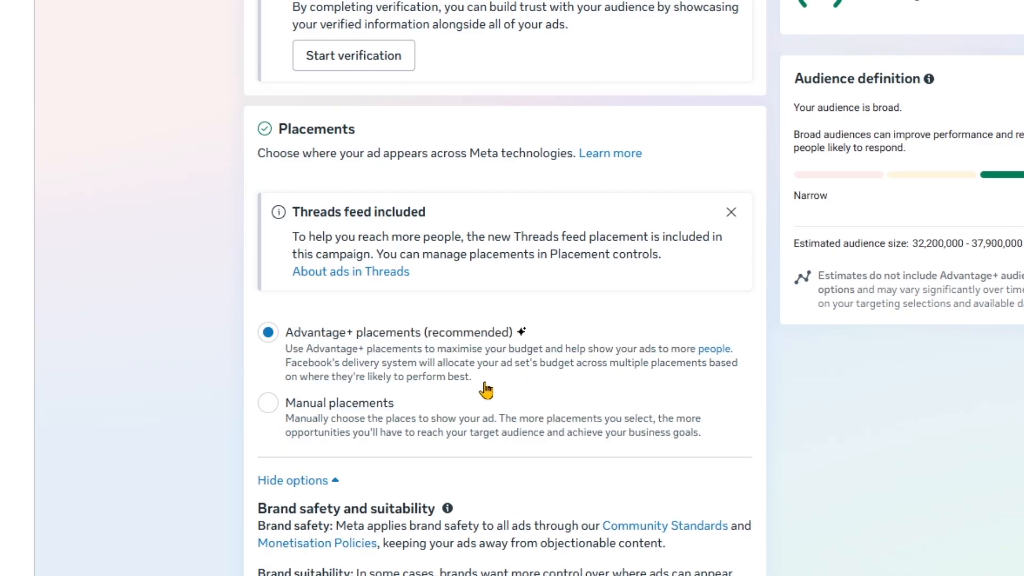
click(268, 406)
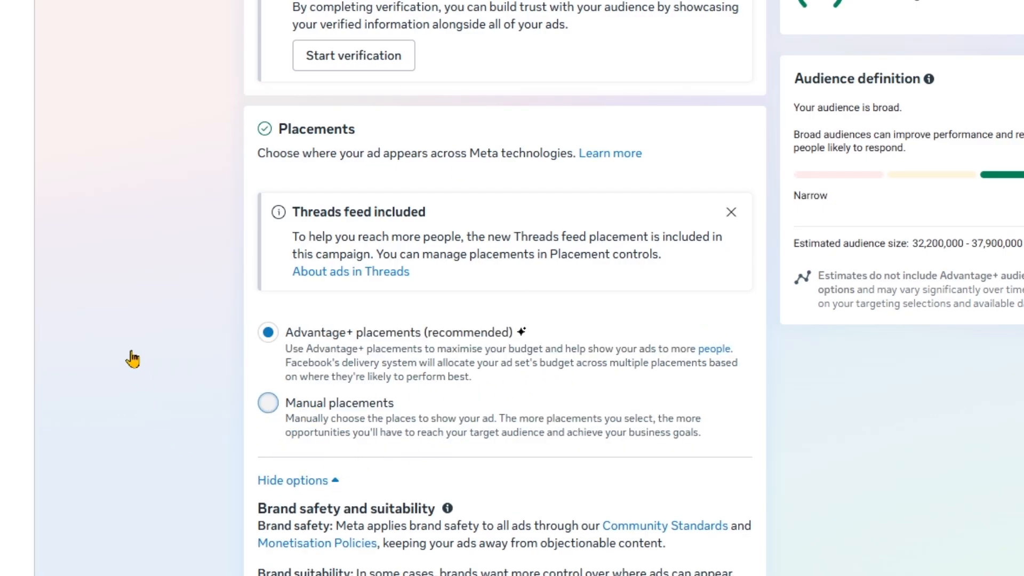
scroll(134, 358, down, 1)
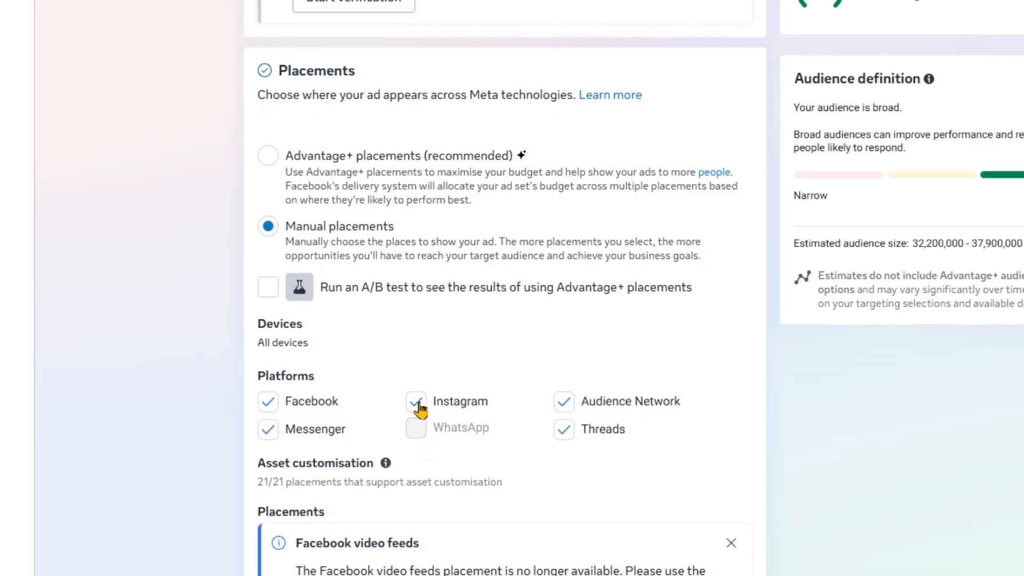
click(416, 403)
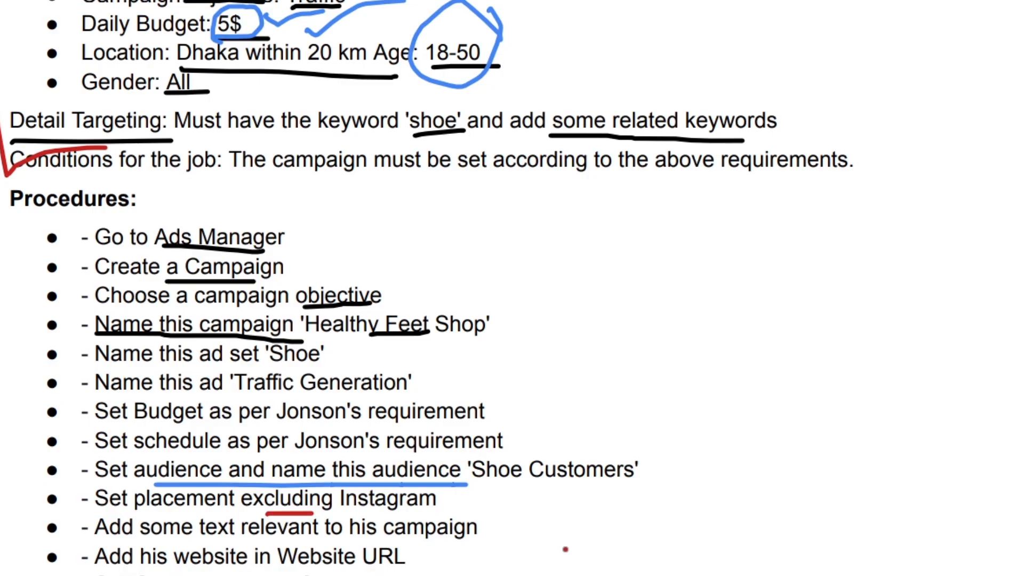
Step: Check the brief's remaining procedures, and examine the individual placements and additional placement options
scroll(566, 550, down, 2)
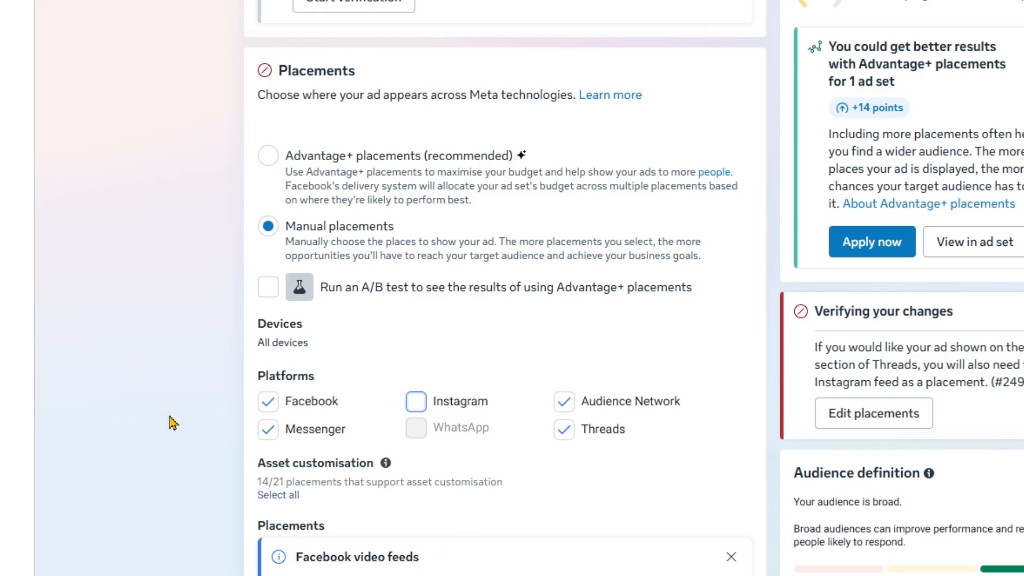
scroll(168, 419, down, 10)
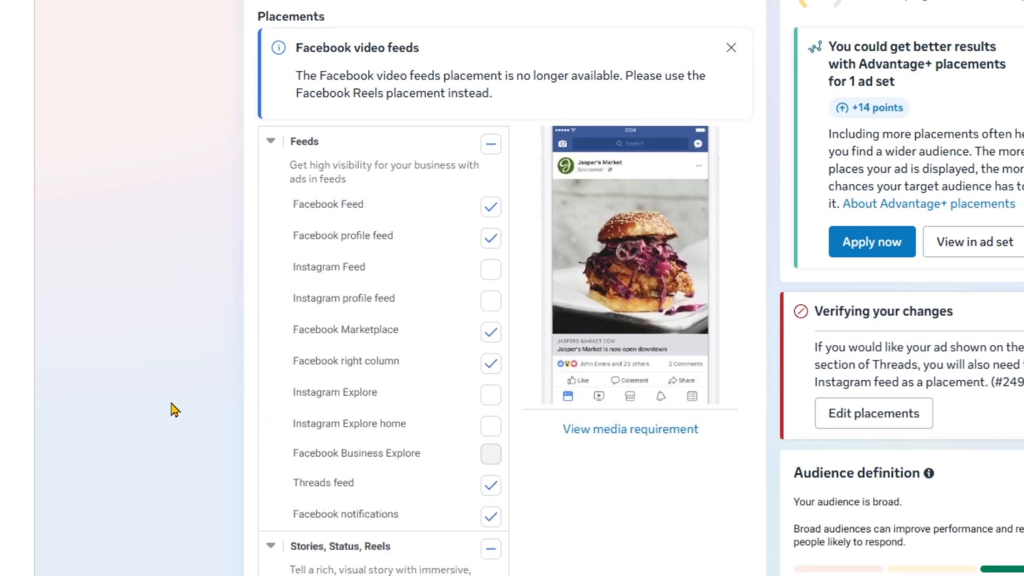
scroll(155, 421, down, 10)
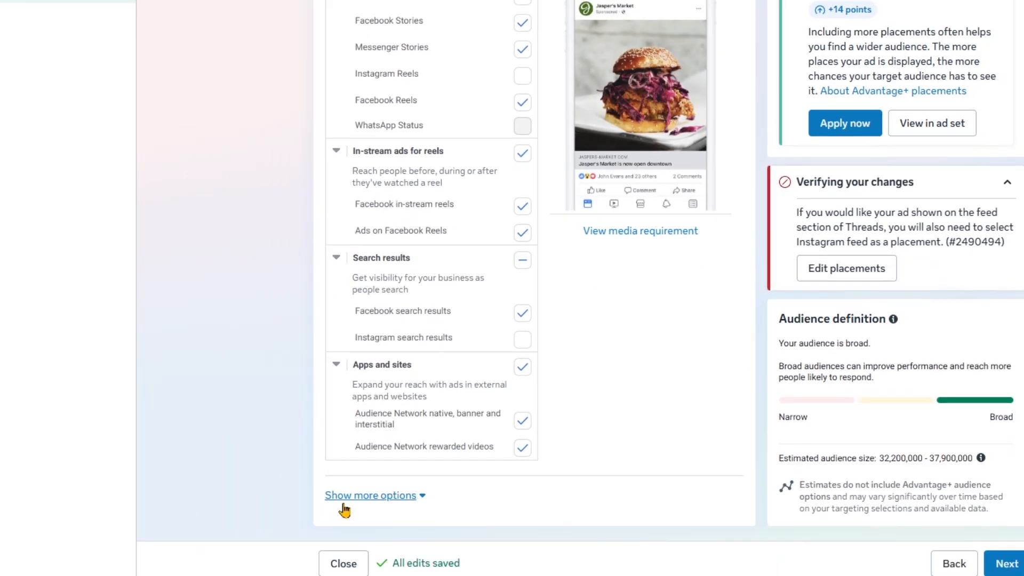
click(343, 504)
scroll(219, 437, down, 9)
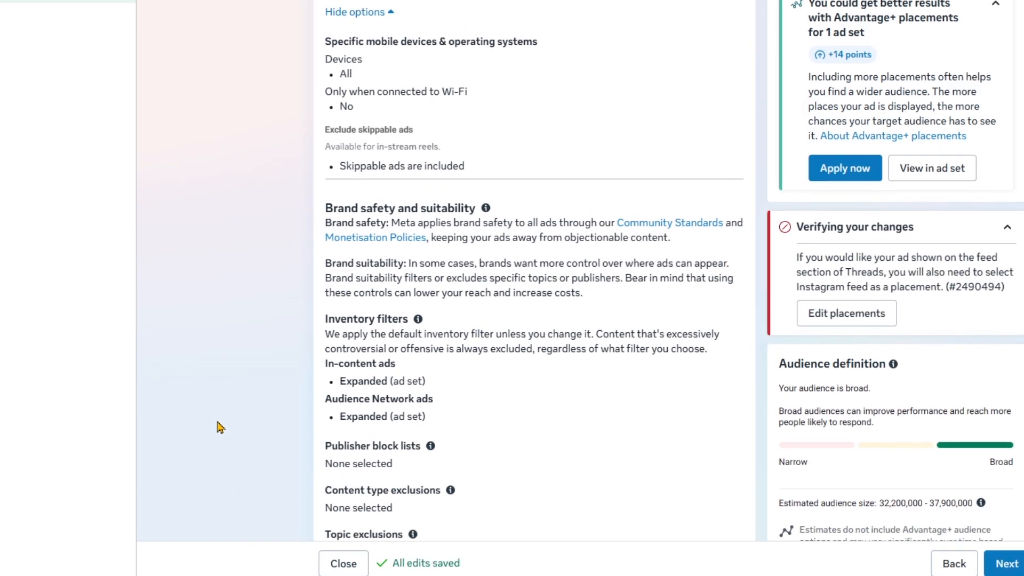
scroll(224, 426, down, 1)
Step: Continue from the ad set to the ad and name the ad "shoe customers"
click(1006, 564)
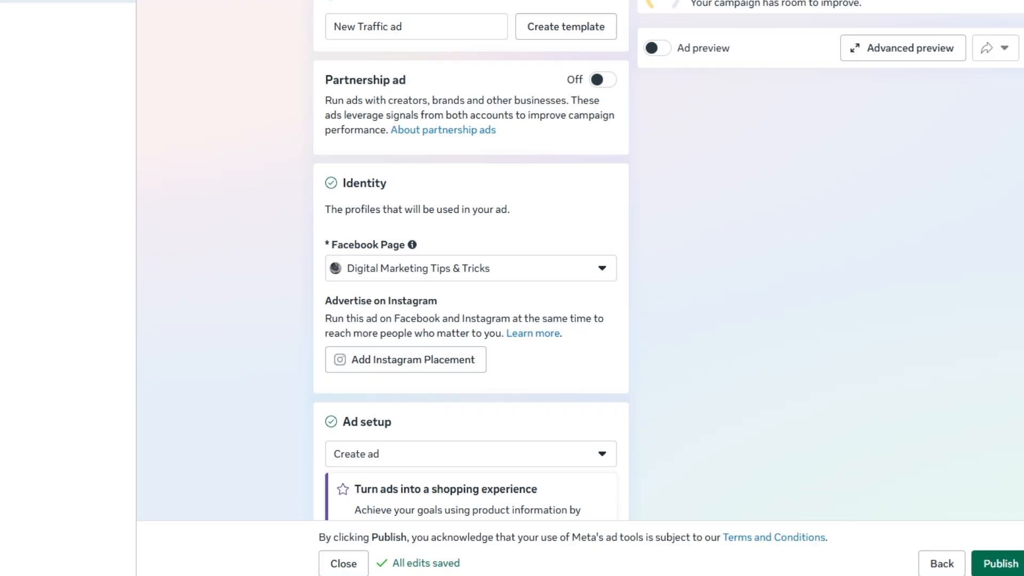
click(425, 30)
key(ctrl+a)
text(s)
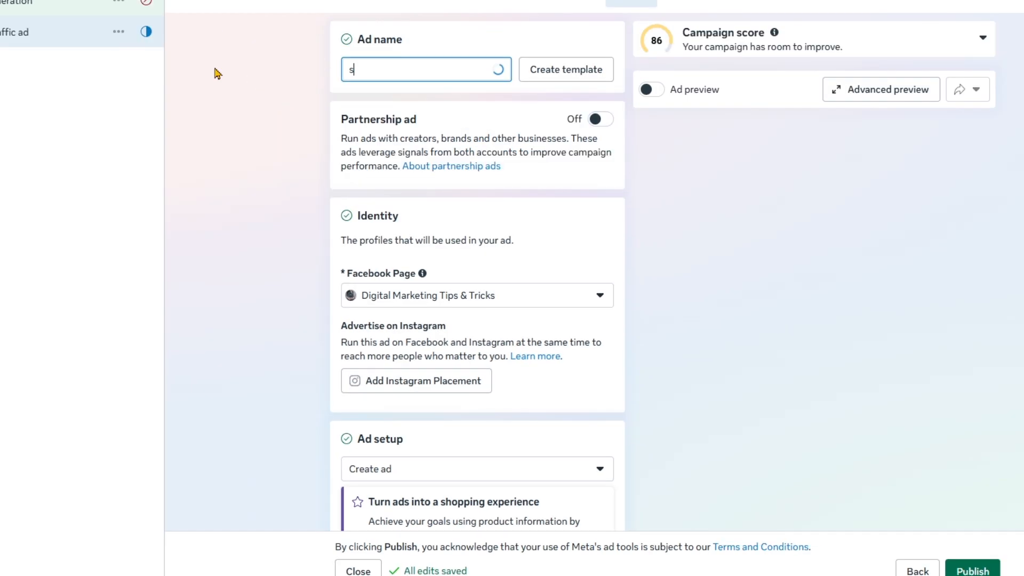
text(hoe customers)
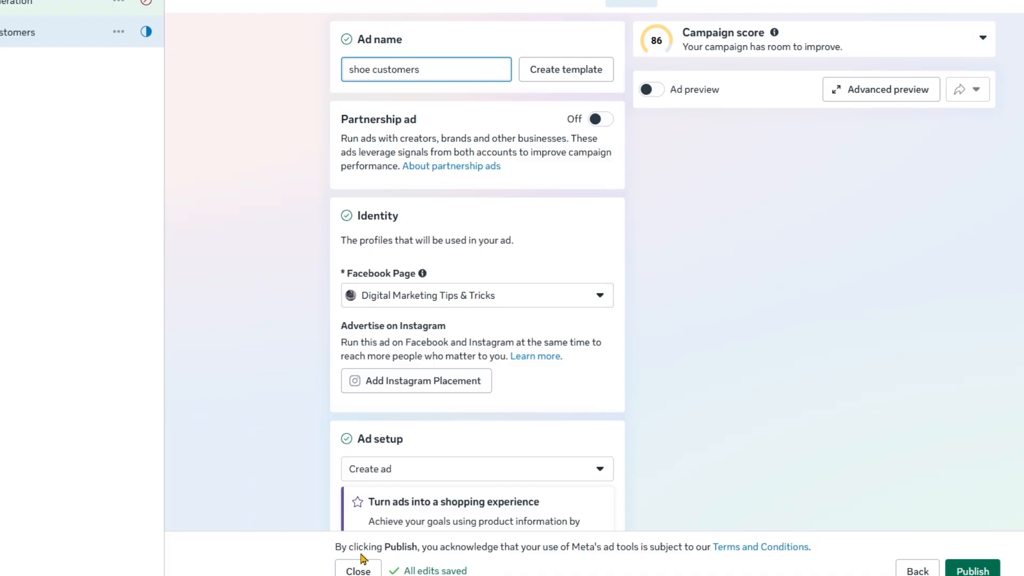
Step: Check the ad's Facebook Page choice and look through the ad setup and creative source options
click(574, 297)
click(605, 299)
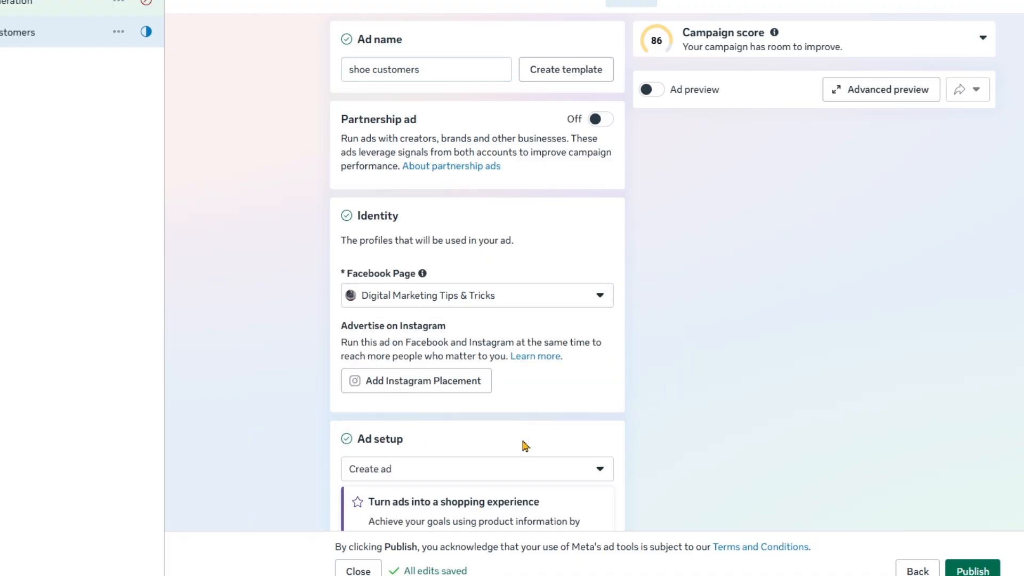
scroll(525, 446, down, 2)
scroll(696, 411, down, 3)
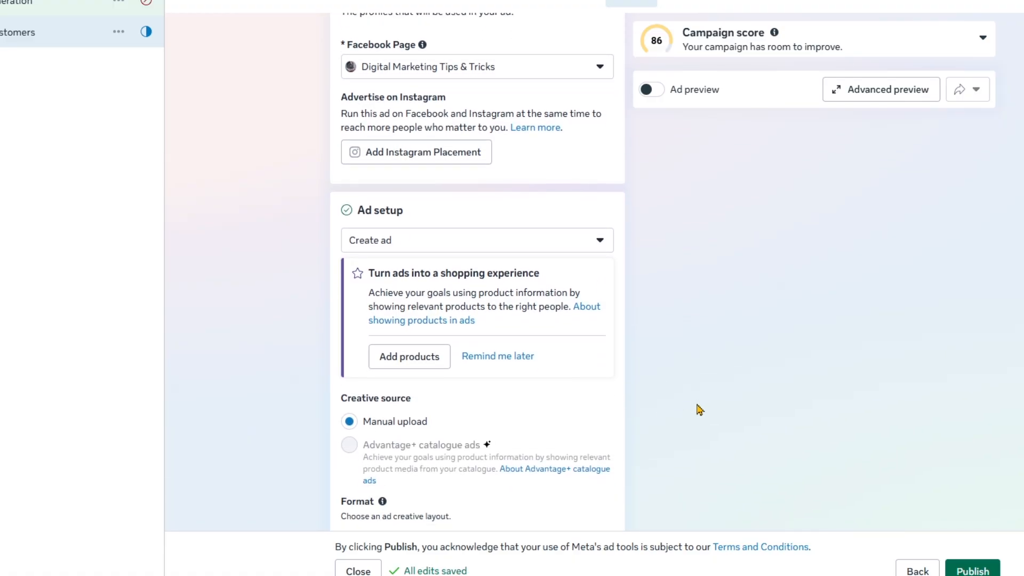
scroll(699, 410, down, 2)
mouse_move(423, 297)
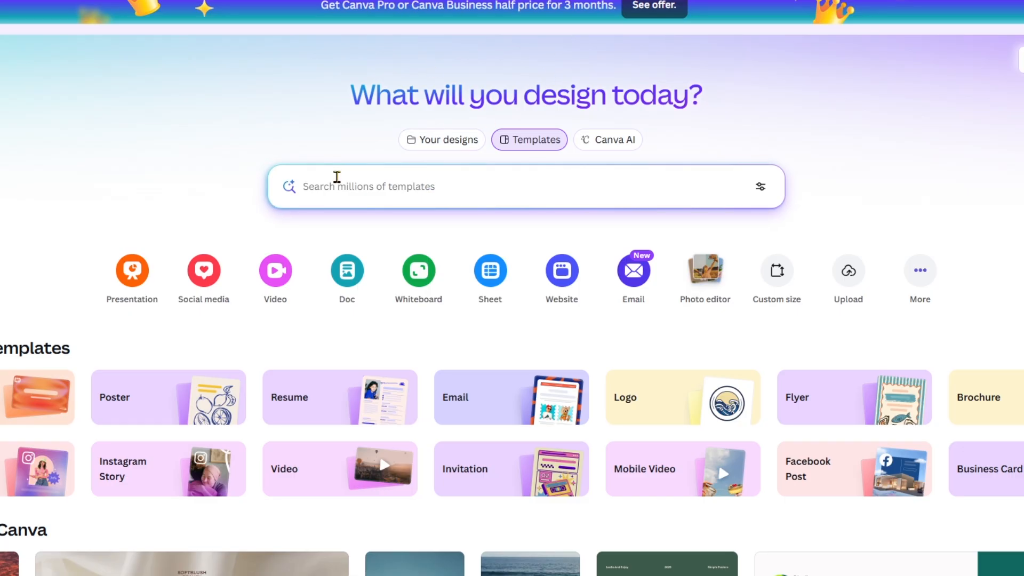
Step: Switch to Canva and search its templates for "shoe facebook post"
click(338, 181)
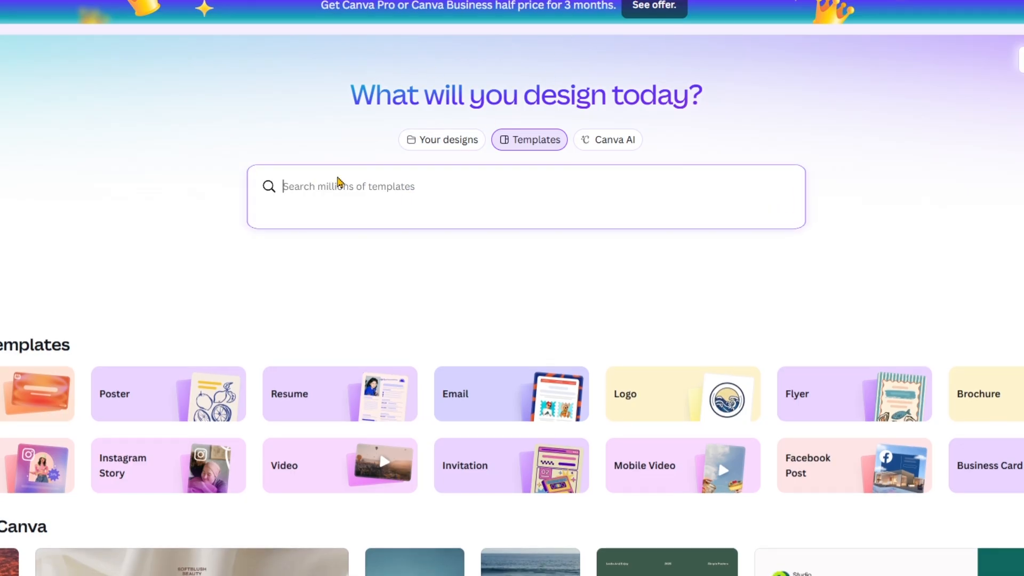
text(shoe)
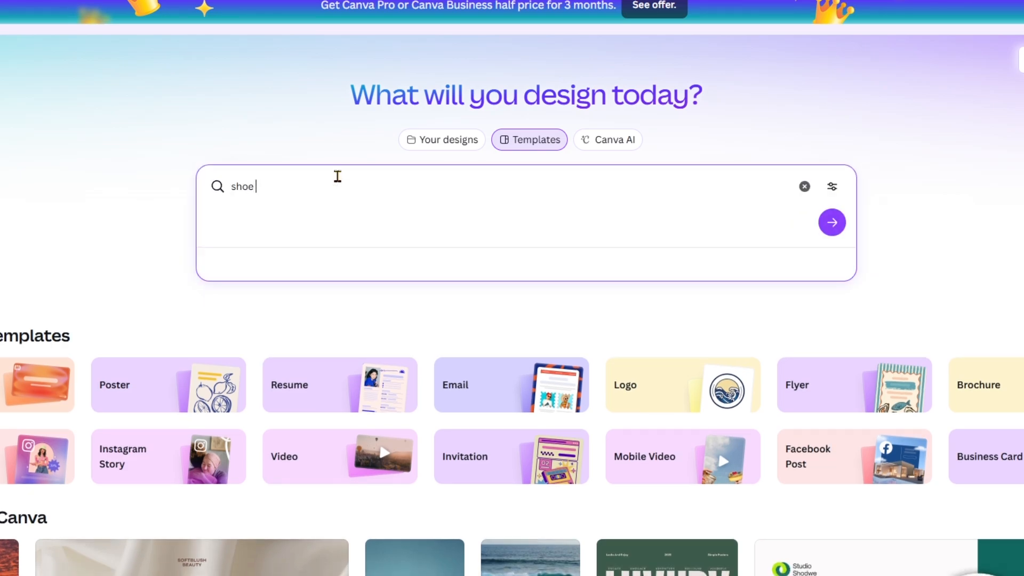
text( face)
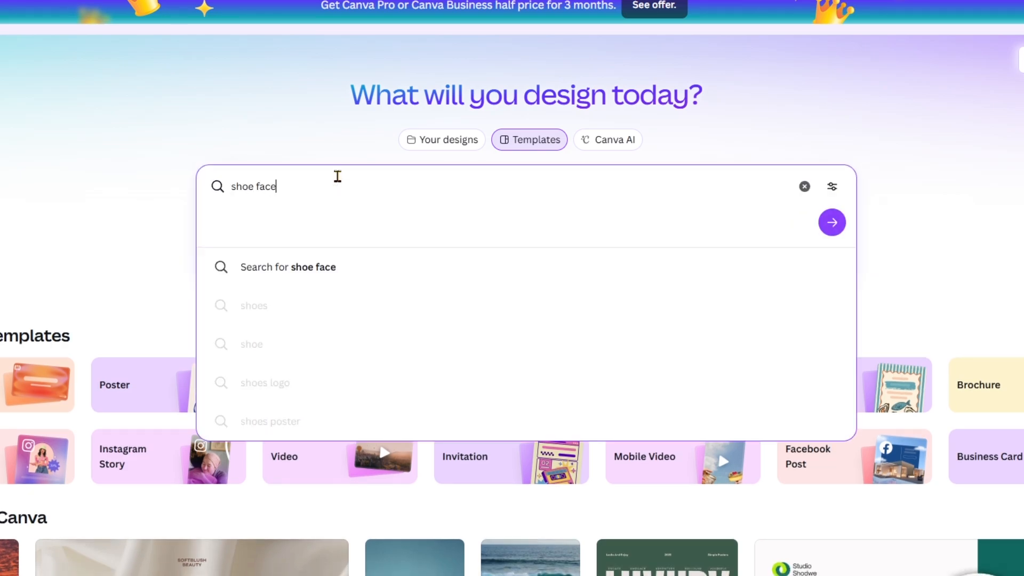
text(book post)
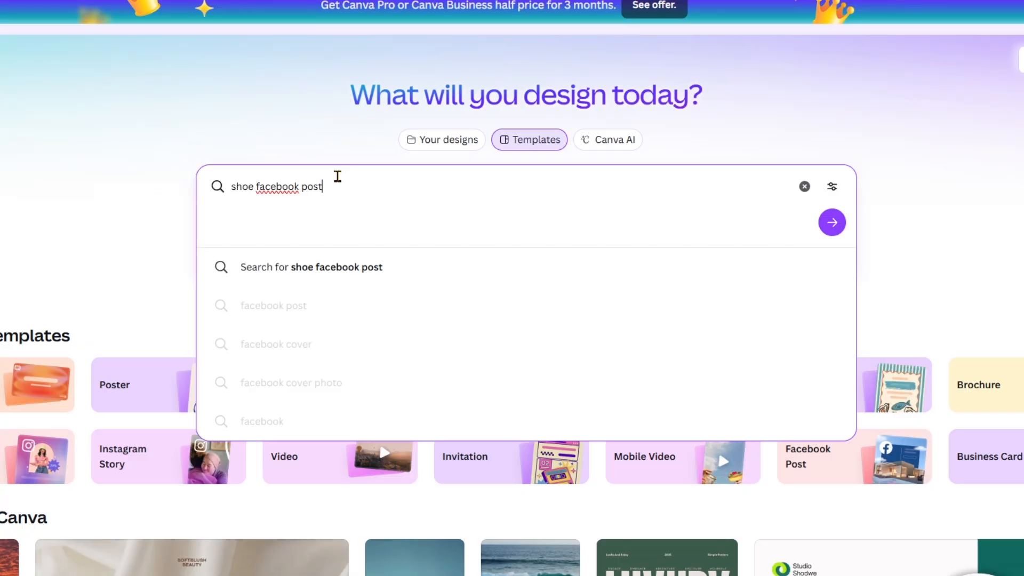
key(Return)
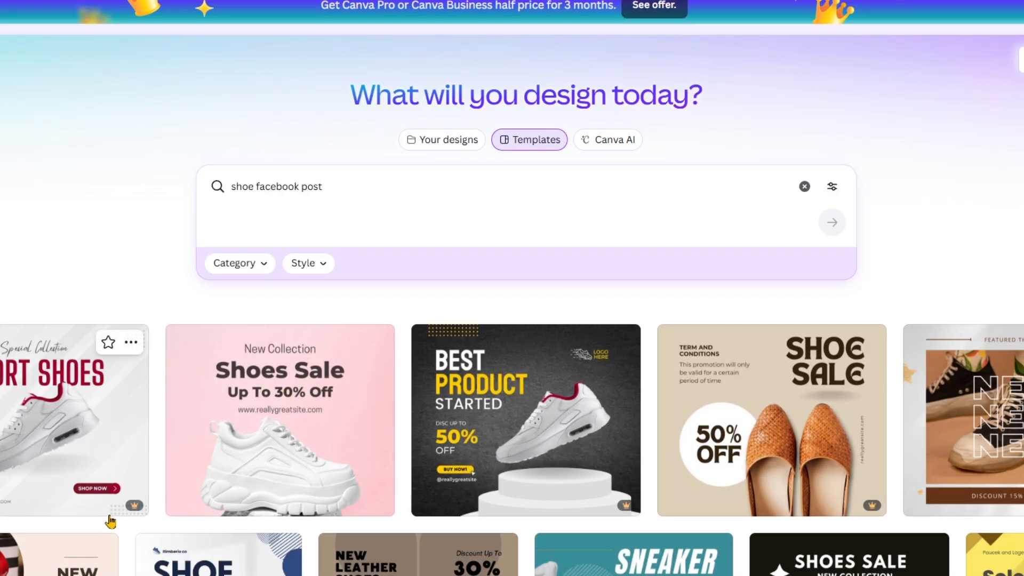
click(290, 462)
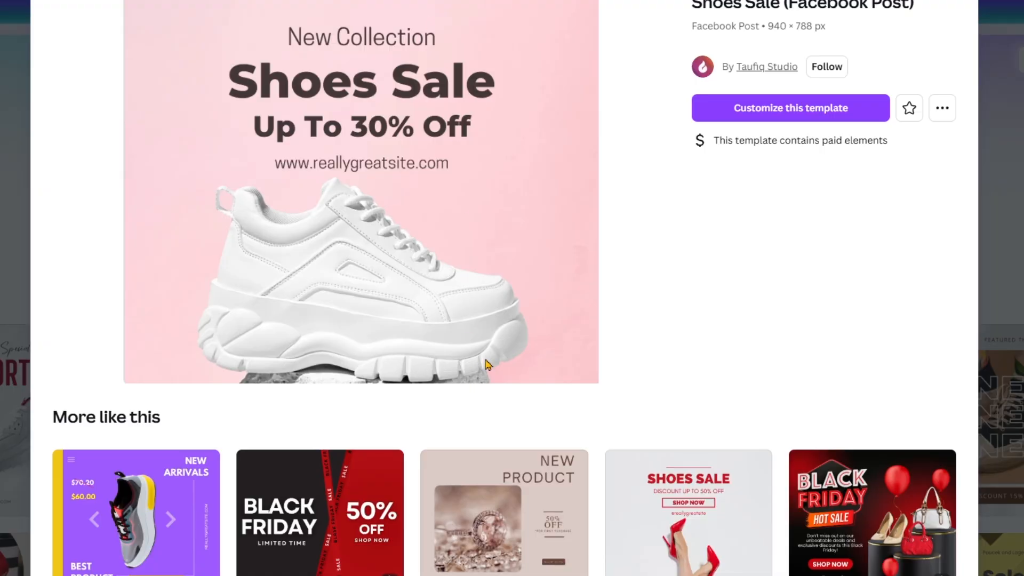
click(729, 117)
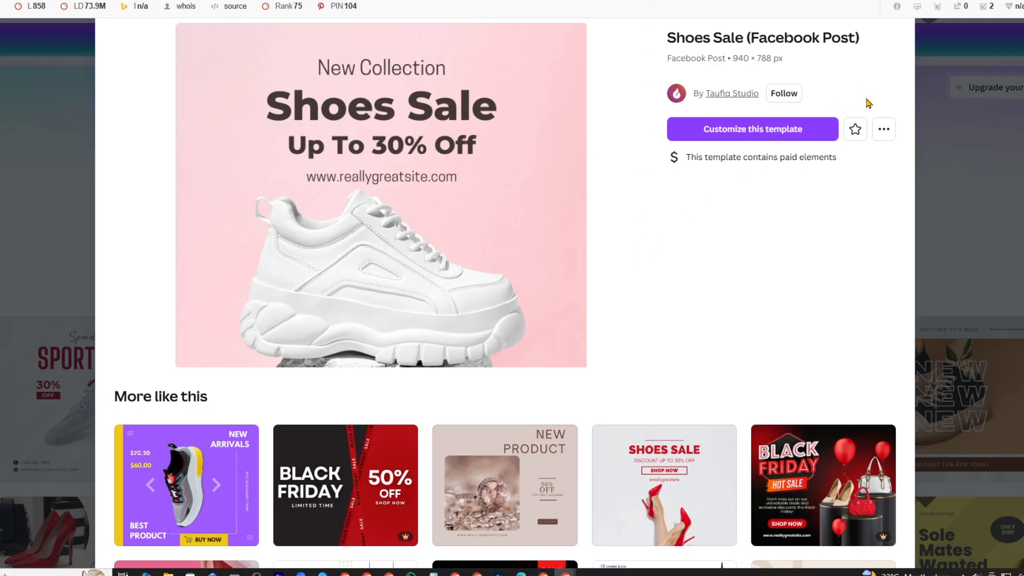
click(1001, 256)
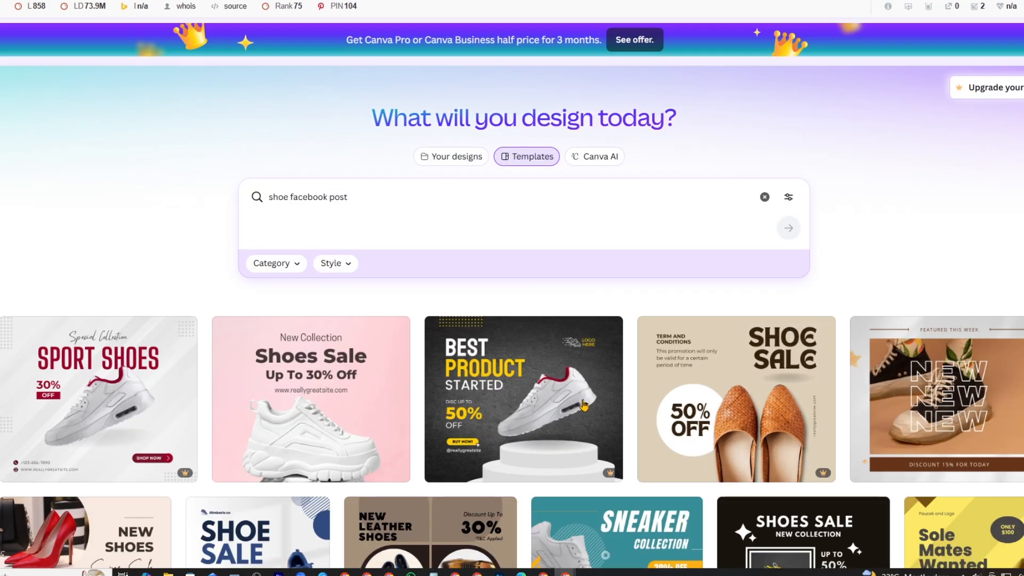
Step: Browse the shoe templates and open the "New Shoes Super Sale" template with red heels for customizing
scroll(511, 383, down, 4)
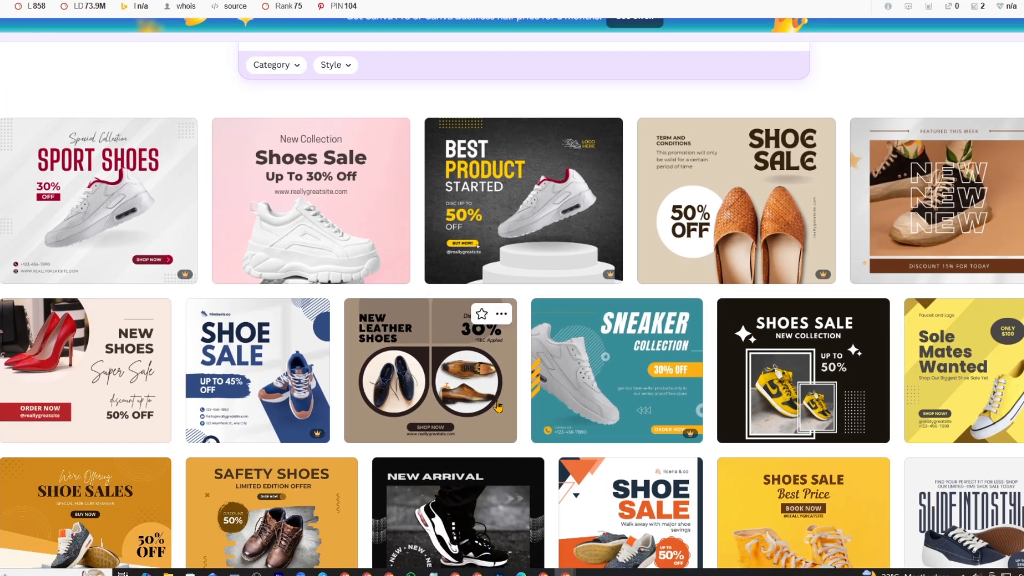
scroll(155, 373, down, 2)
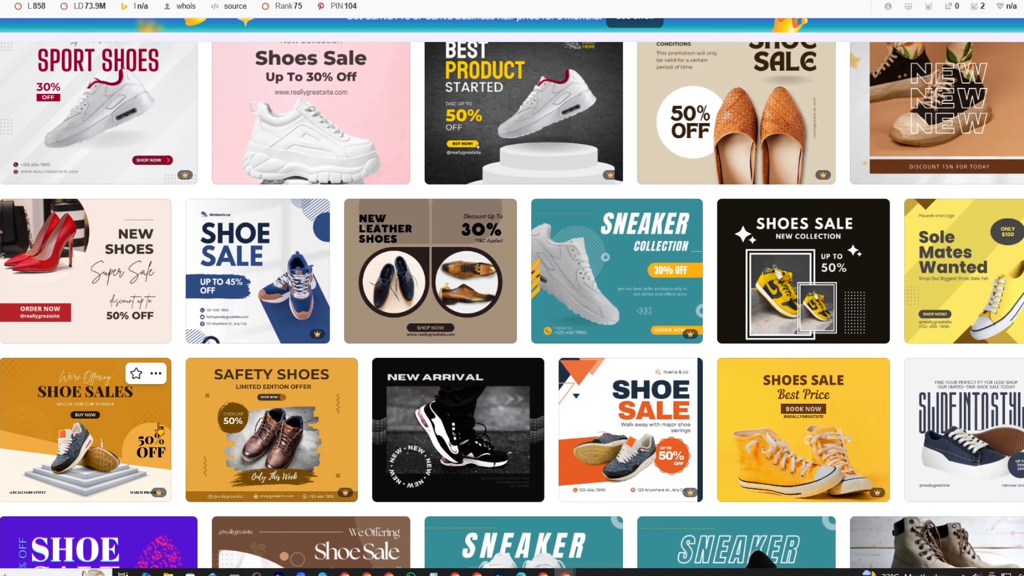
click(96, 265)
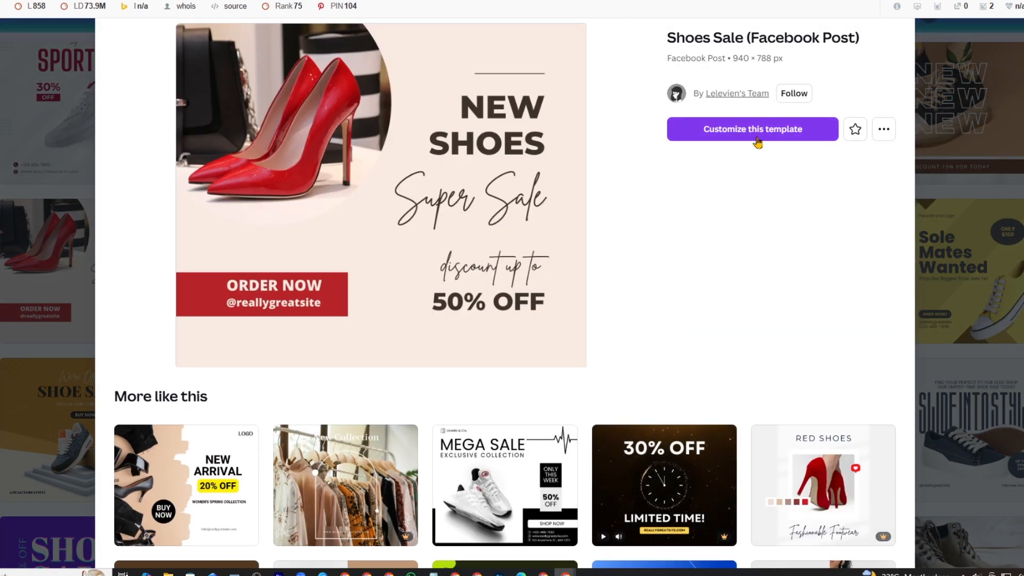
click(752, 136)
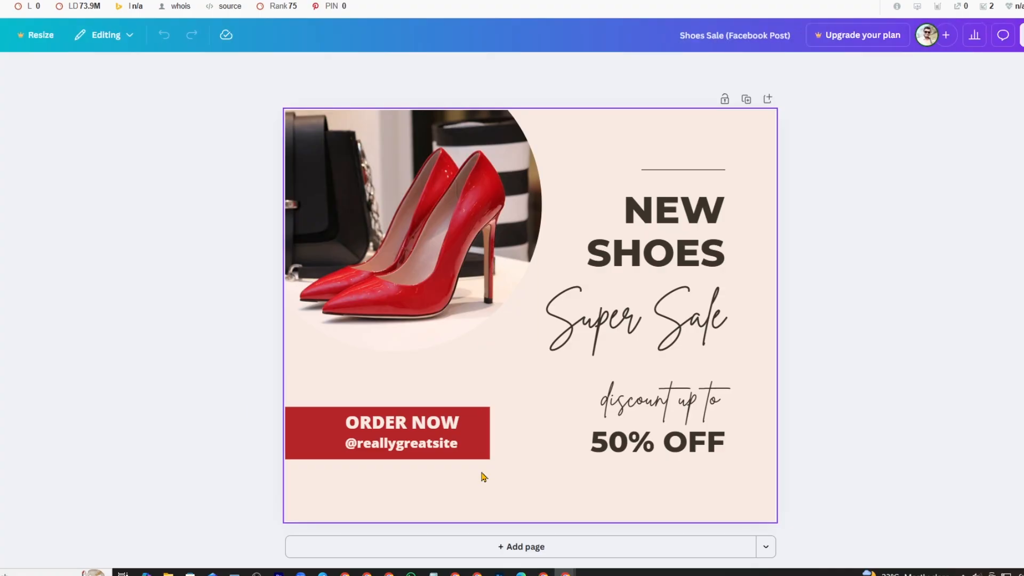
Step: Download the shoe sale design as a JPG file
click(525, 421)
click(1022, 35)
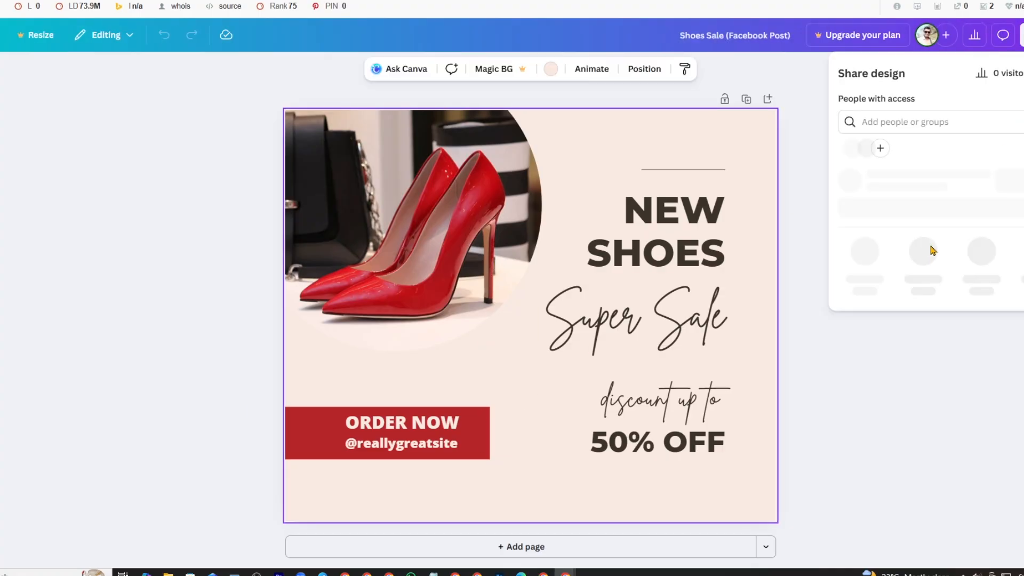
click(865, 279)
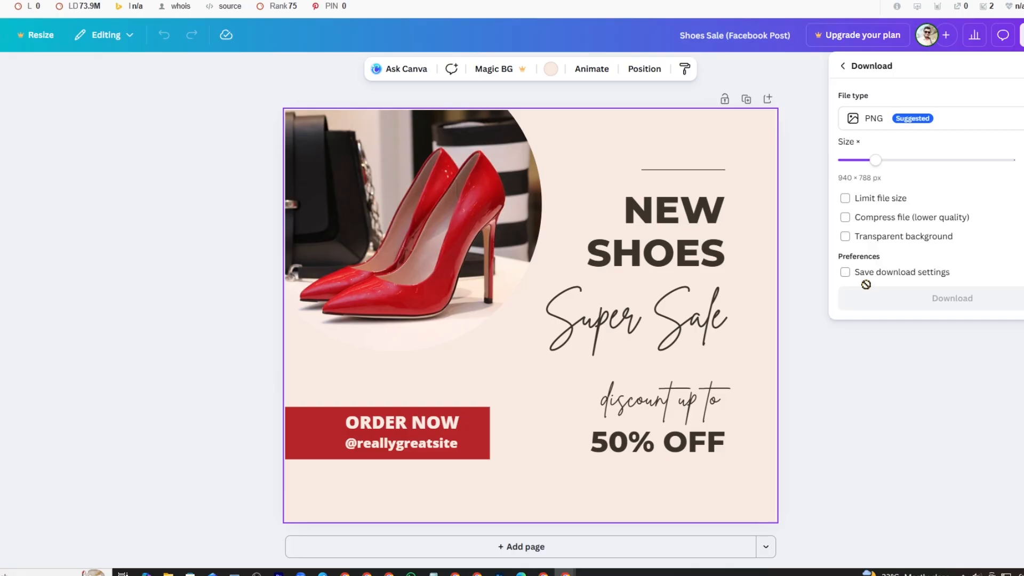
click(951, 118)
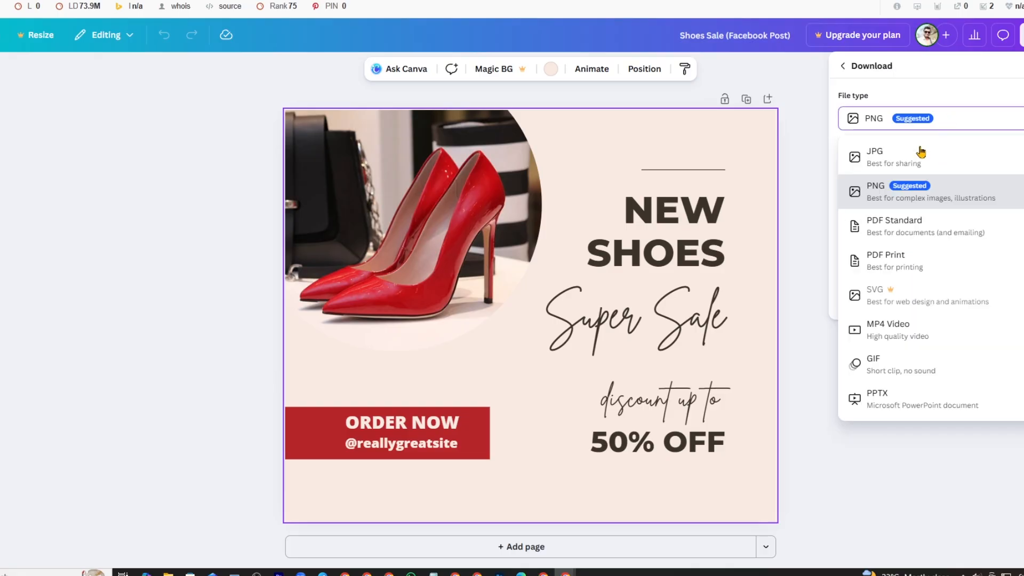
click(916, 155)
click(936, 318)
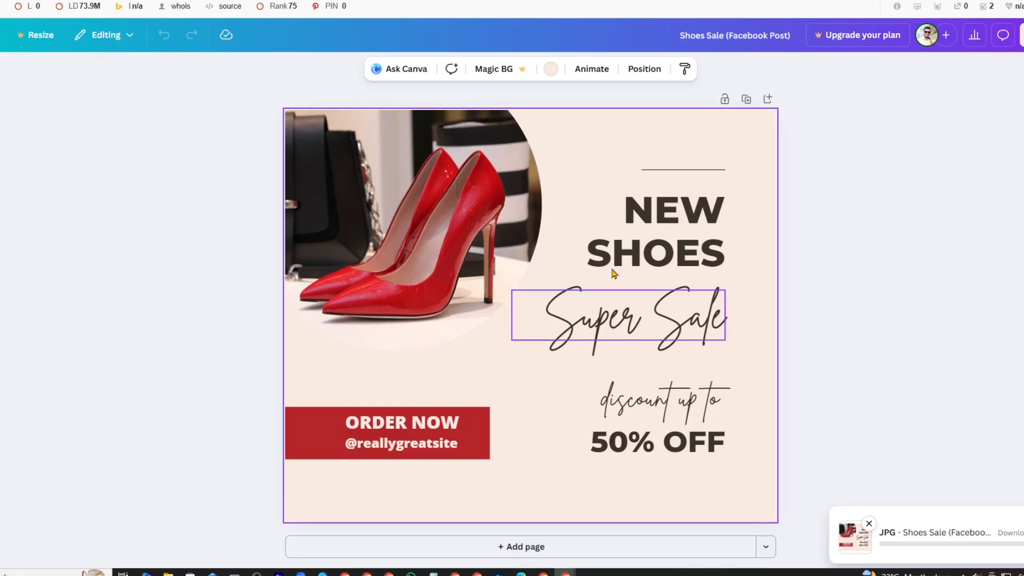
Step: Return to the shoe customers ad in Ads Manager and go to the destination's Website URL field
click(992, 9)
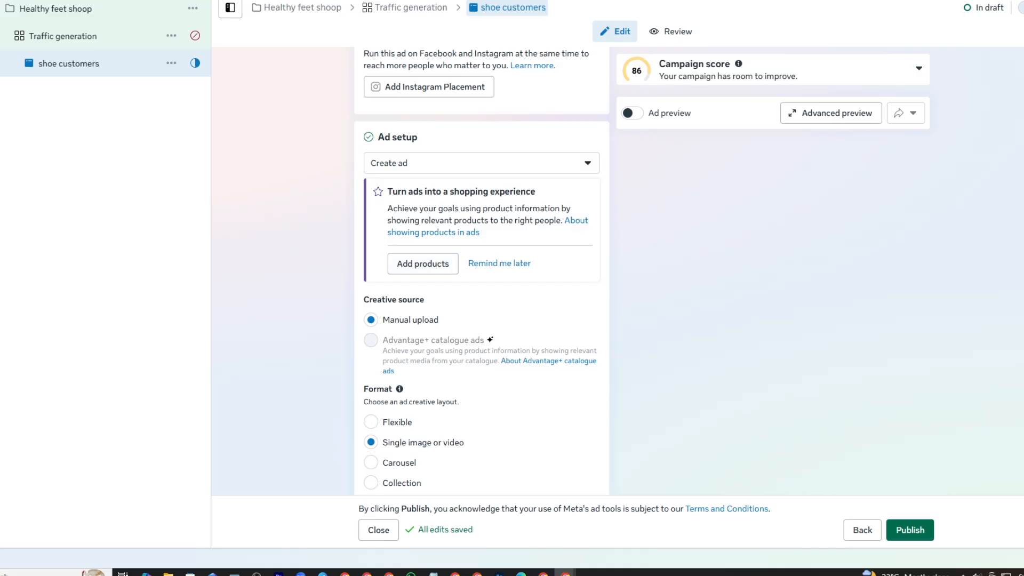
scroll(508, 406, down, 2)
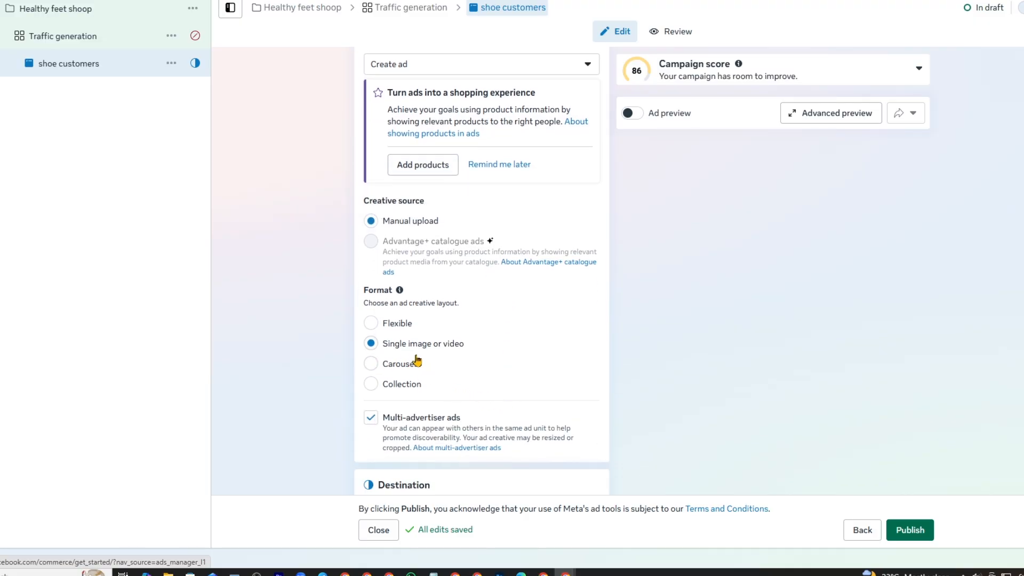
scroll(457, 403, down, 5)
click(452, 324)
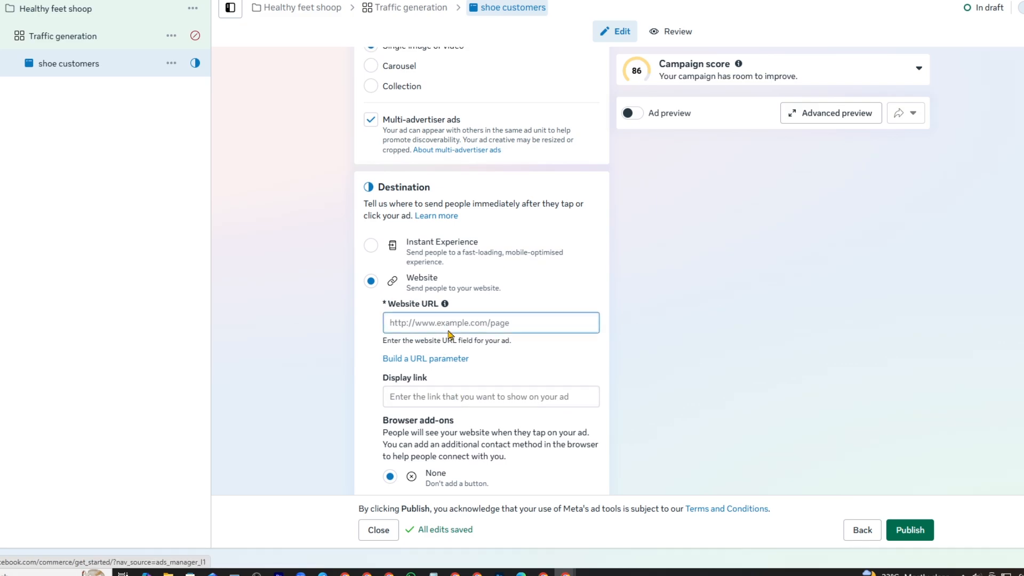
Step: Search Google for "shoe" in a new browser tab and open Aarong's women's shoes page
click(261, 0)
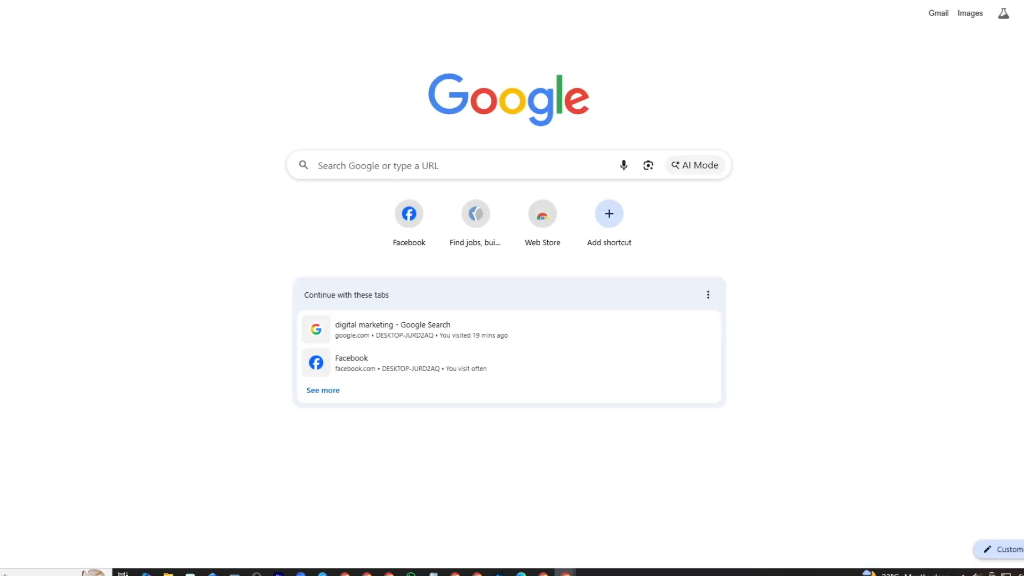
text(t)
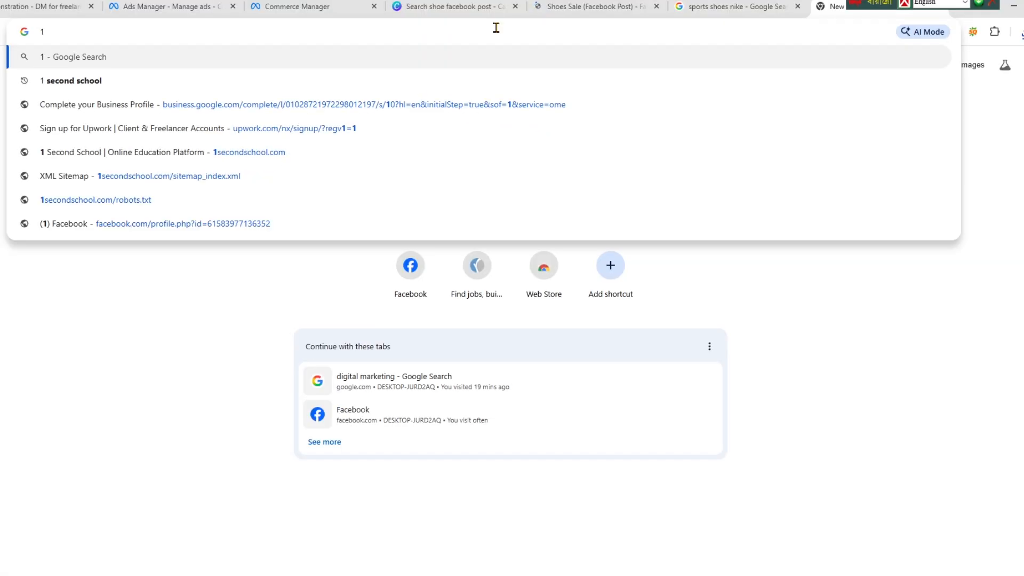
key(BackSpace)
text(shoe)
key(Return)
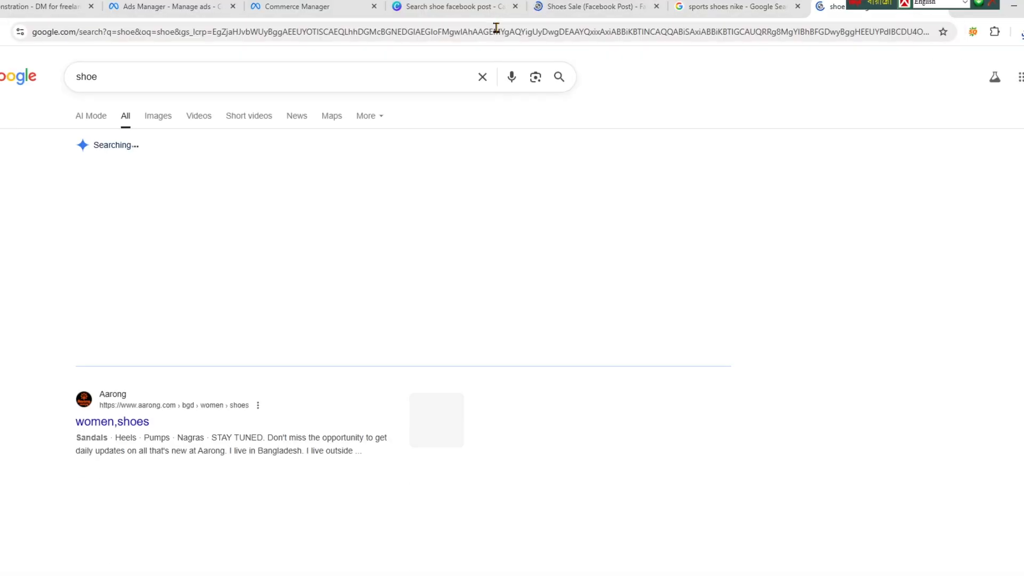
scroll(112, 442, down, 2)
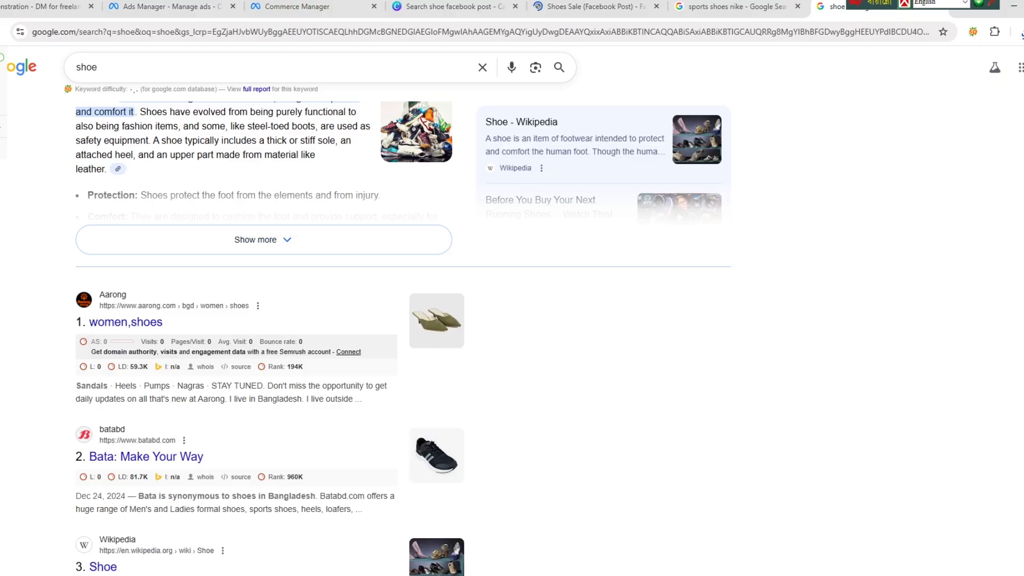
click(126, 321)
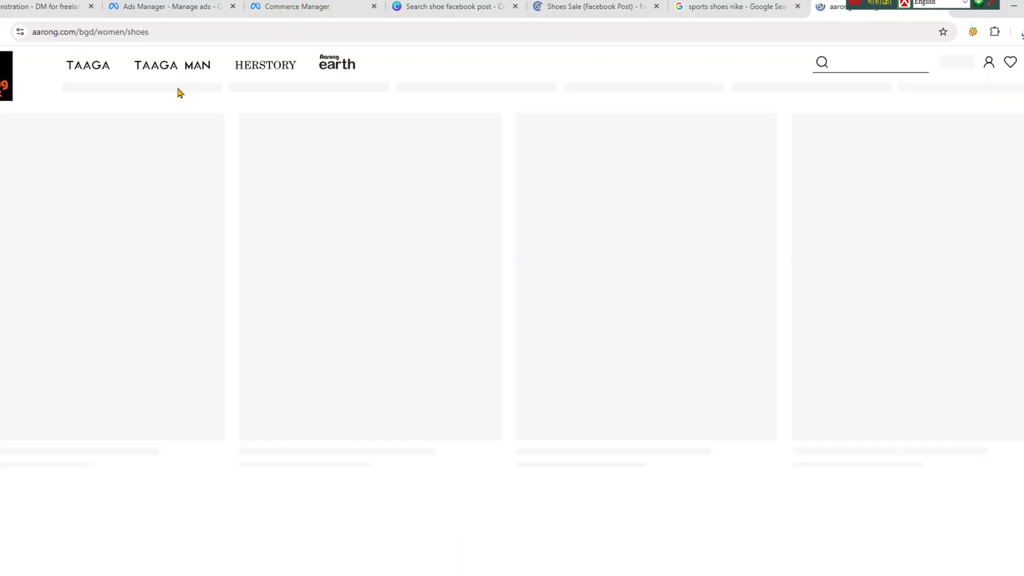
click(170, 32)
key(ctrl+c)
click(65, 4)
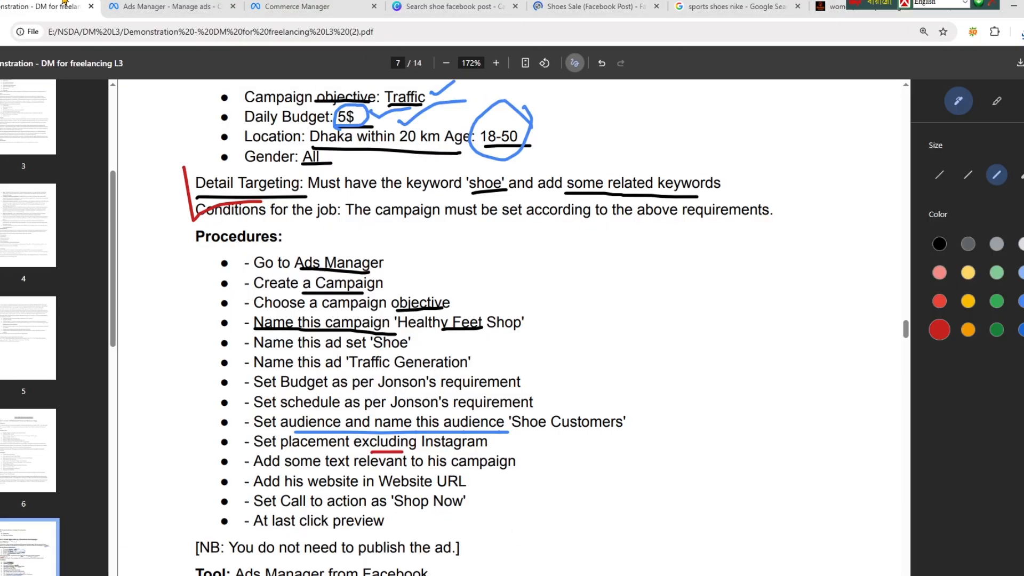
click(187, 3)
key(ctrl+v)
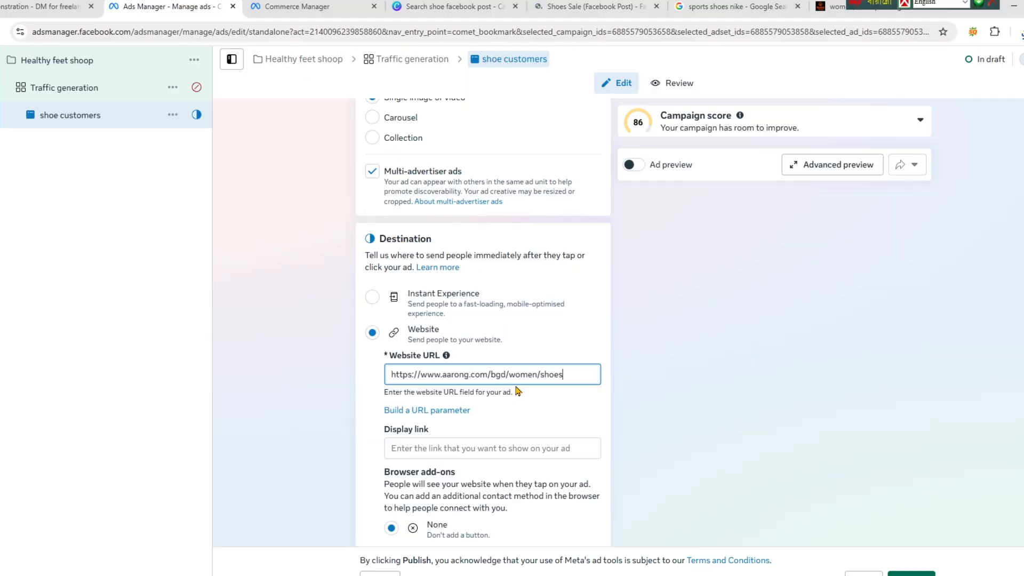
click(429, 450)
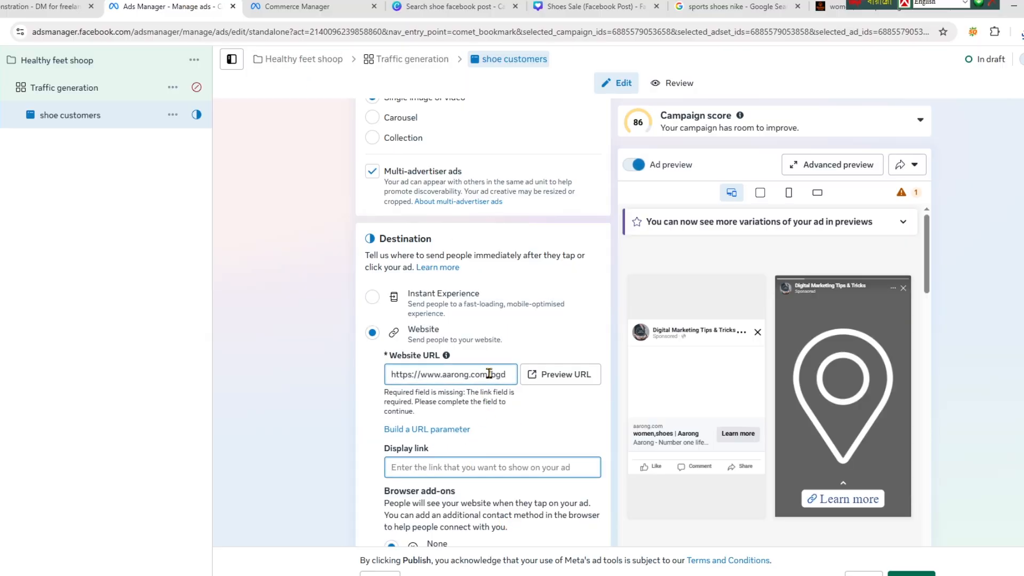
drag(489, 374, 675, 392)
key(BackSpace)
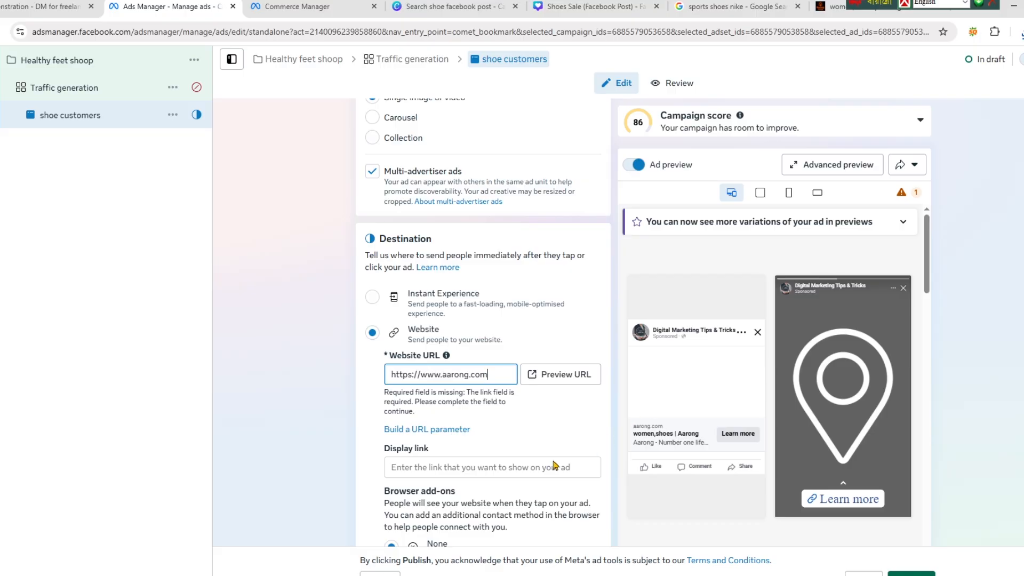
click(476, 462)
key(ctrl+v)
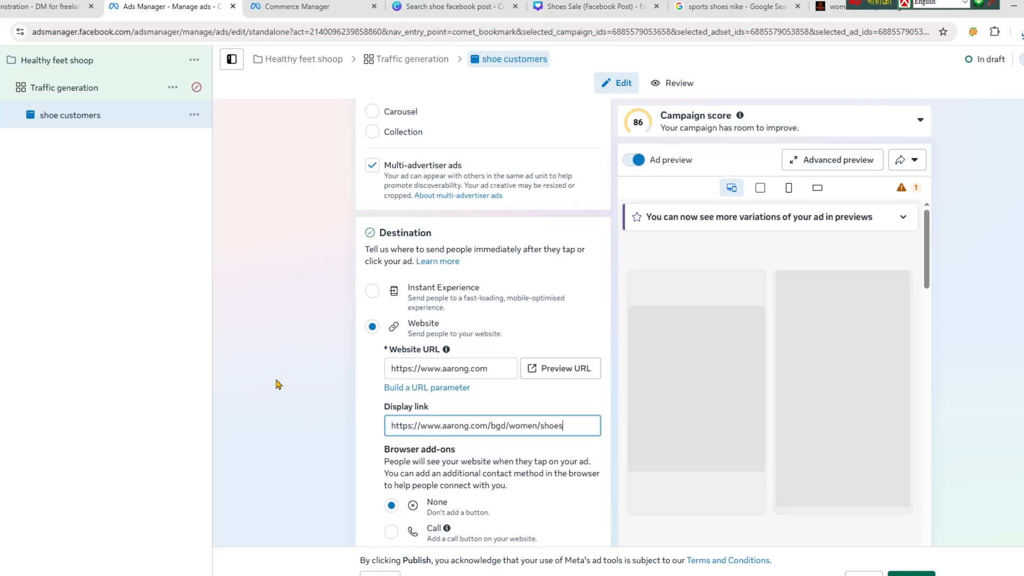
Step: Underline "Website URL" and "Shop Now" in the procedures list of the Job 2 brief PDF
scroll(278, 384, down, 4)
click(48, 6)
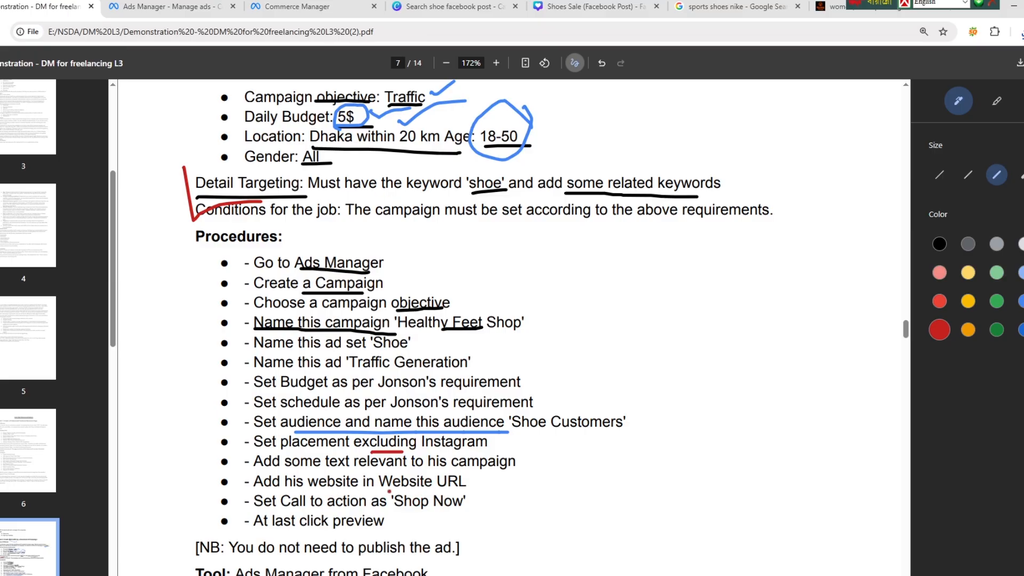
drag(389, 490, 442, 489)
drag(404, 517, 462, 517)
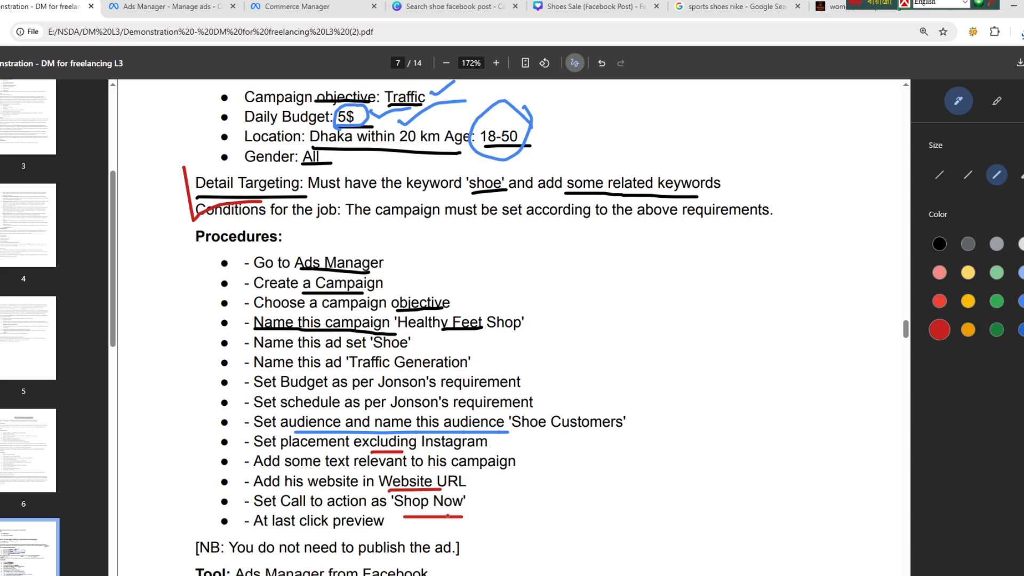
click(170, 7)
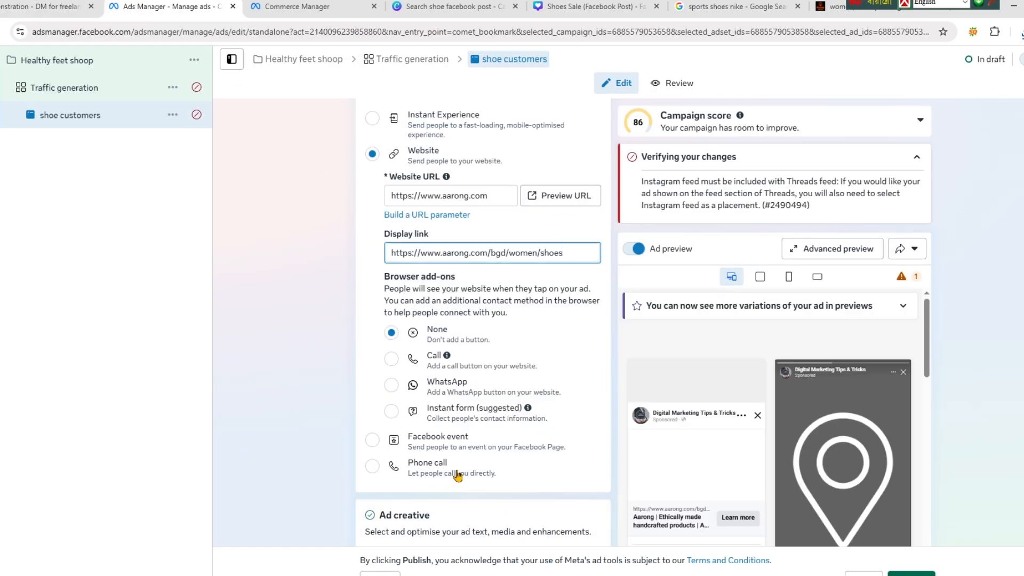
scroll(458, 475, down, 1)
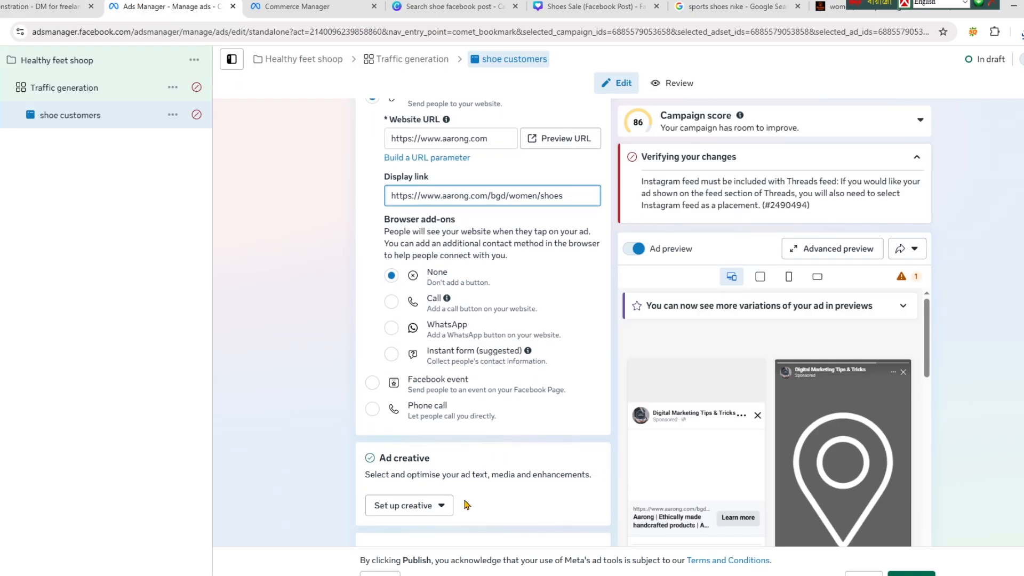
scroll(466, 504, down, 3)
click(435, 344)
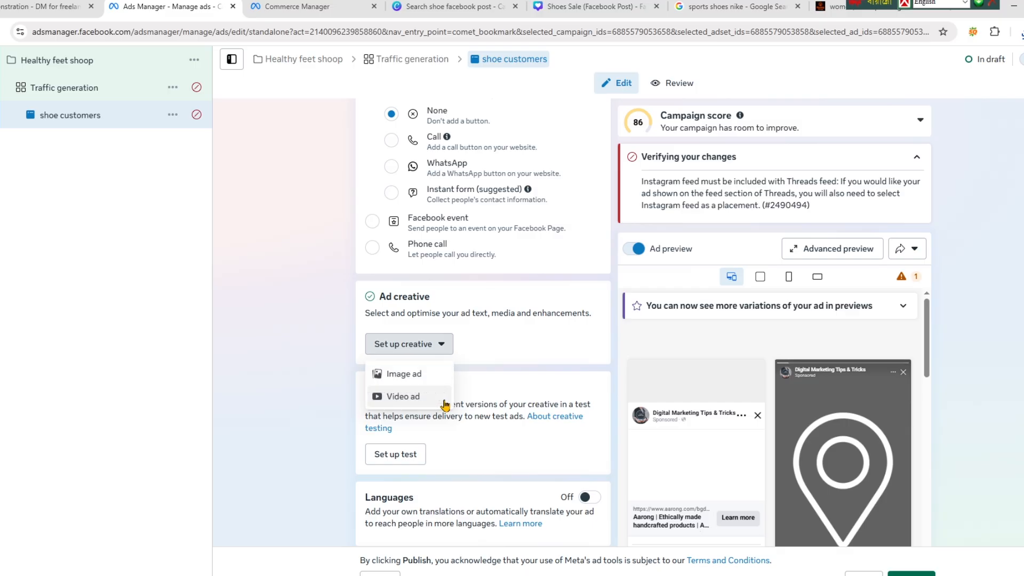
click(471, 452)
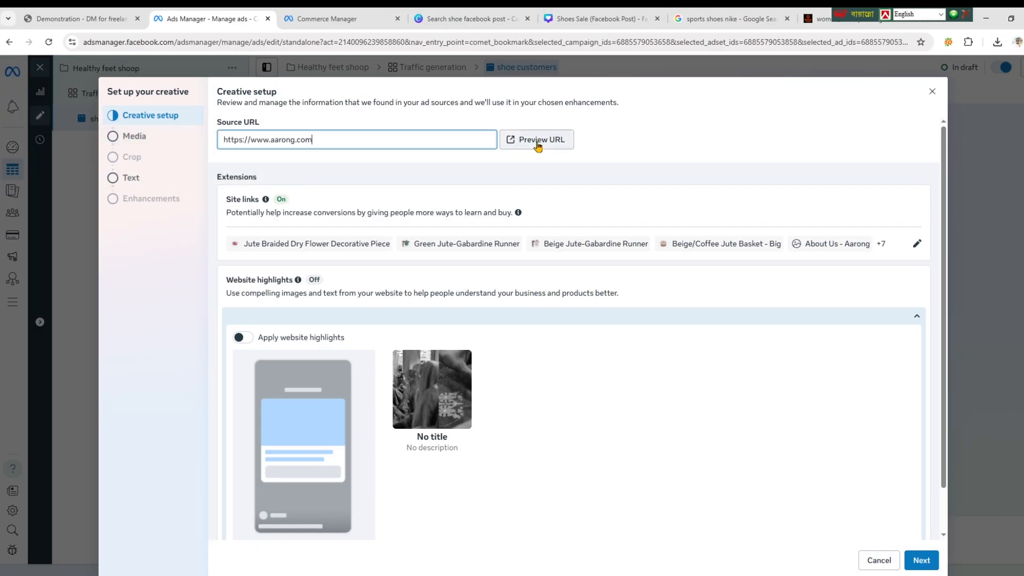
click(517, 187)
scroll(749, 501, down, 1)
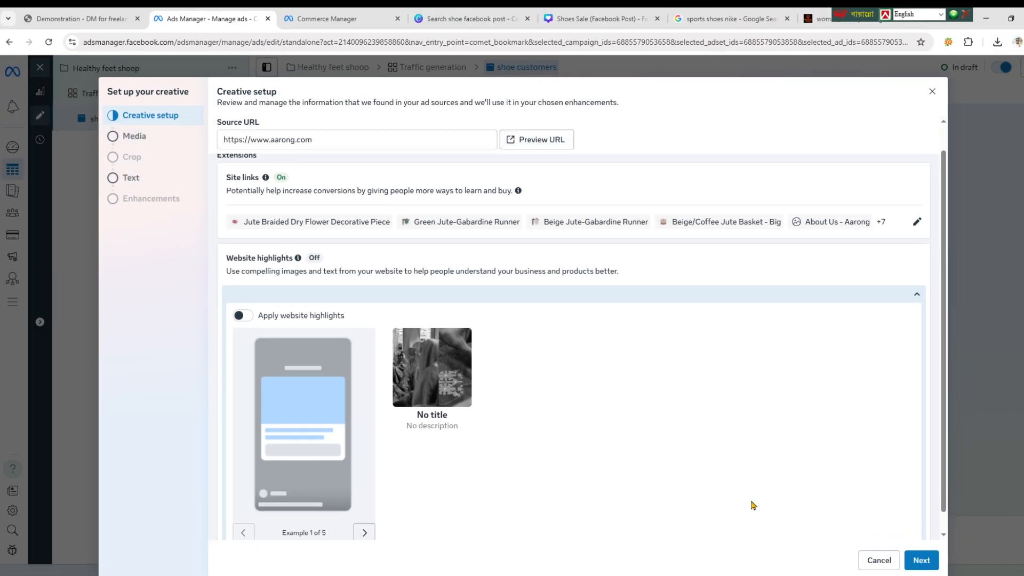
Step: Upload the Shoes Sale image as the ad's media and continue to the placement crops
click(137, 137)
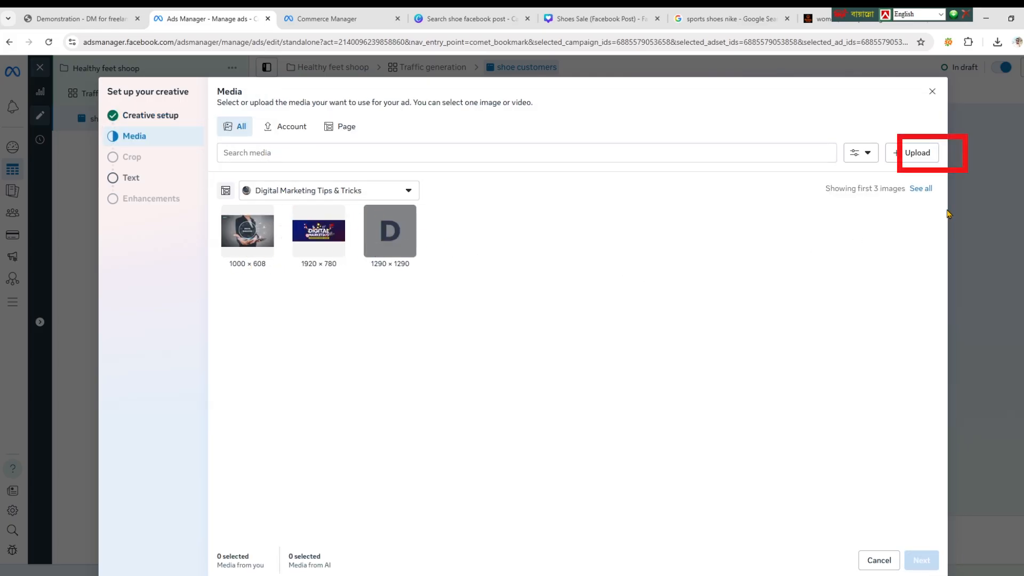
click(914, 155)
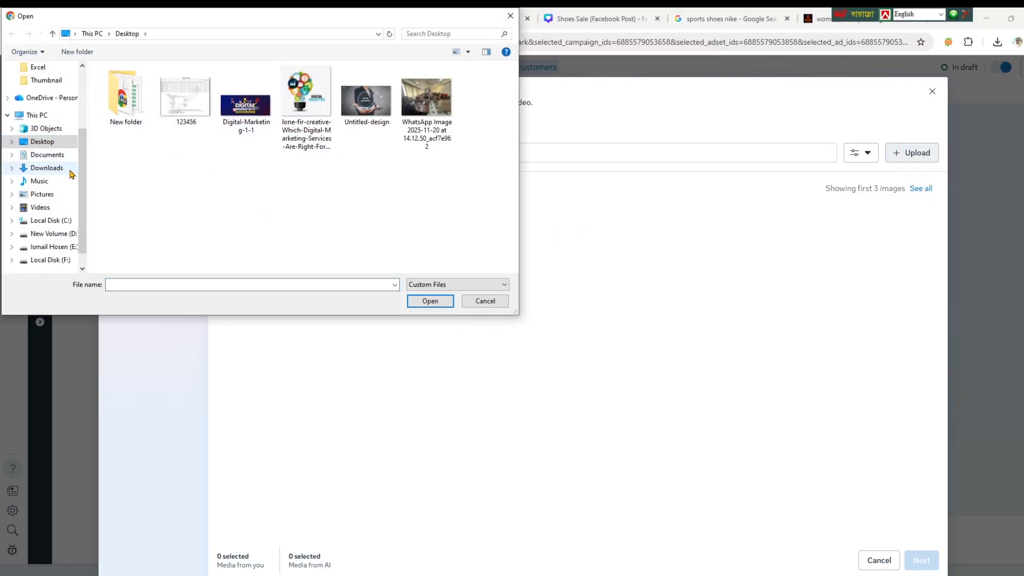
scroll(84, 181, up, 5)
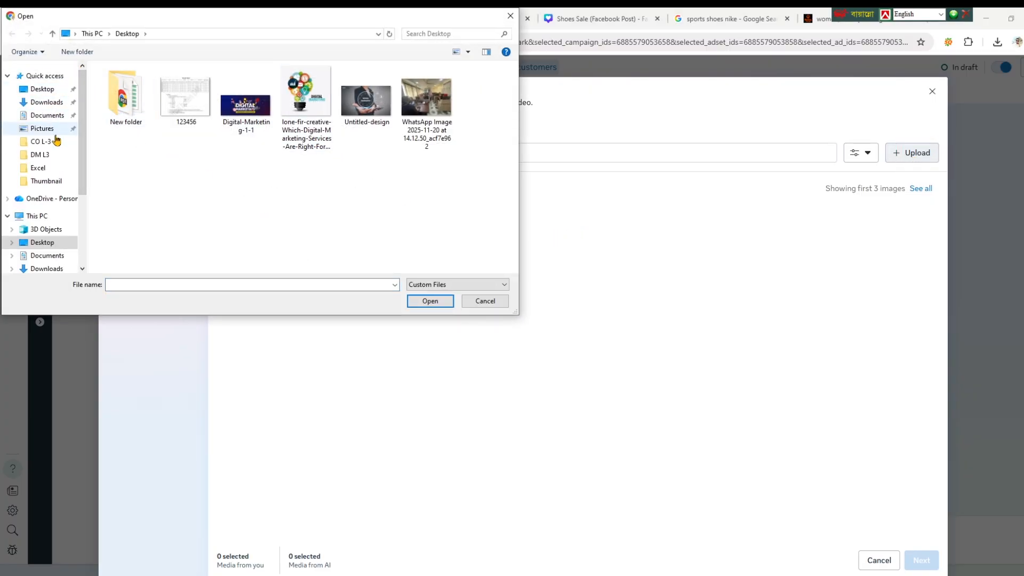
click(49, 111)
double_click(165, 95)
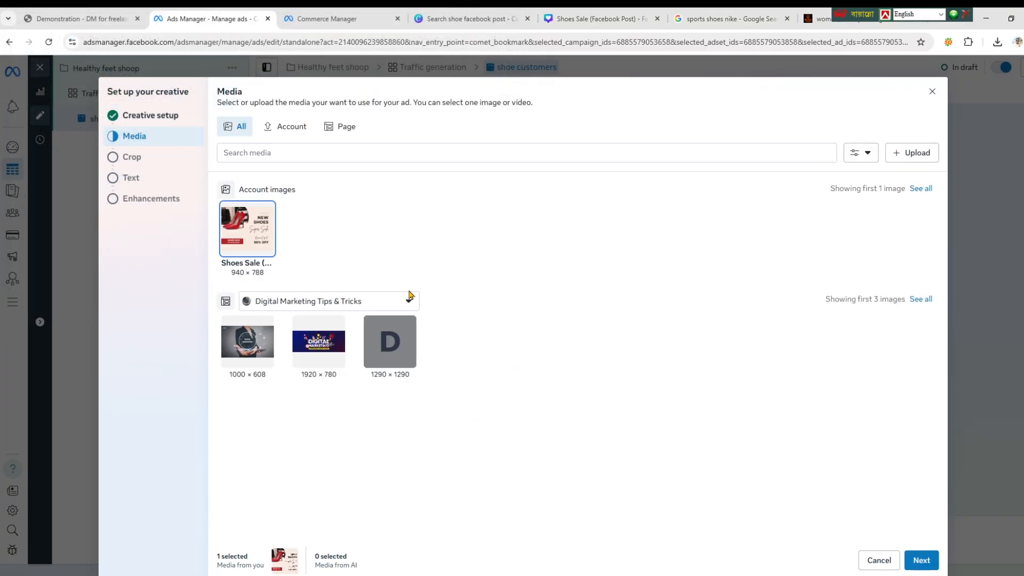
click(937, 554)
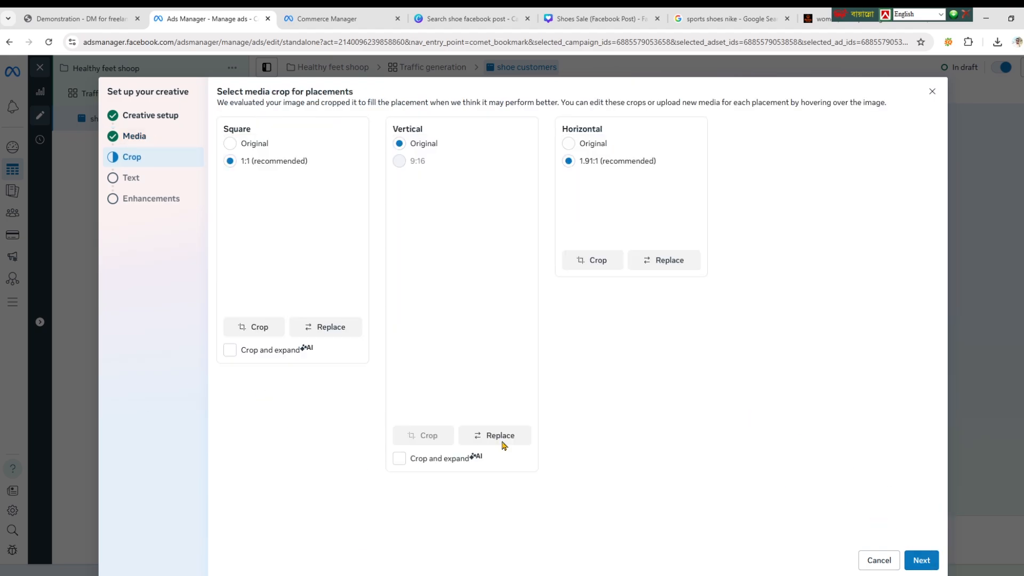
Step: Compare the original square crop with 1:1 (recommended), keep 1:1 and accept the placement crops
click(230, 144)
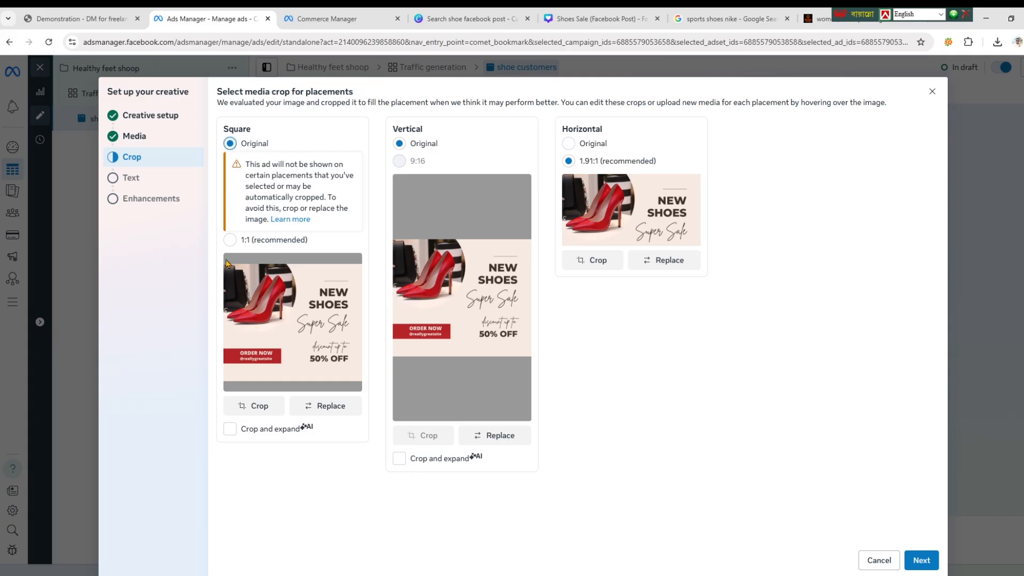
click(230, 240)
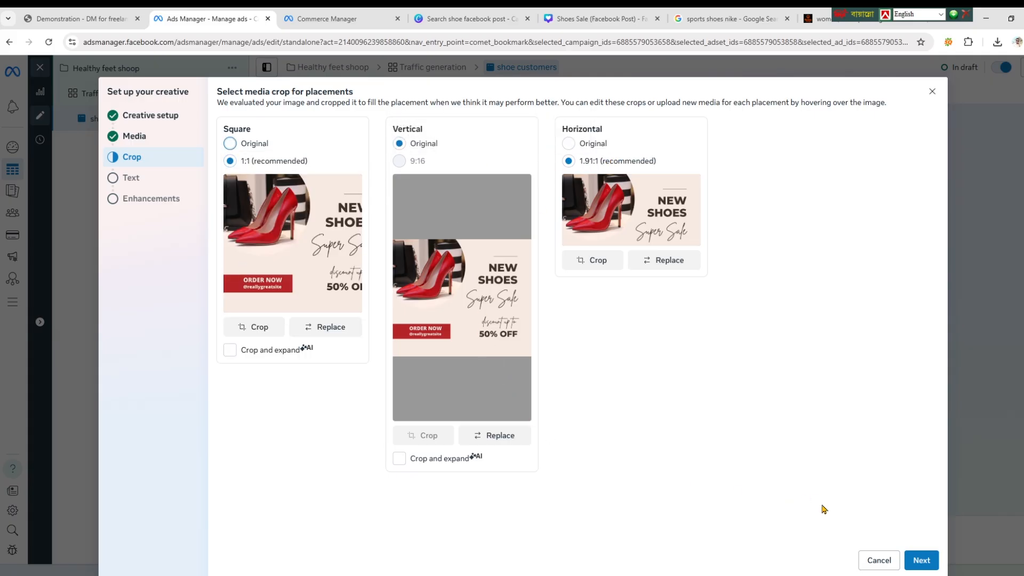
click(922, 561)
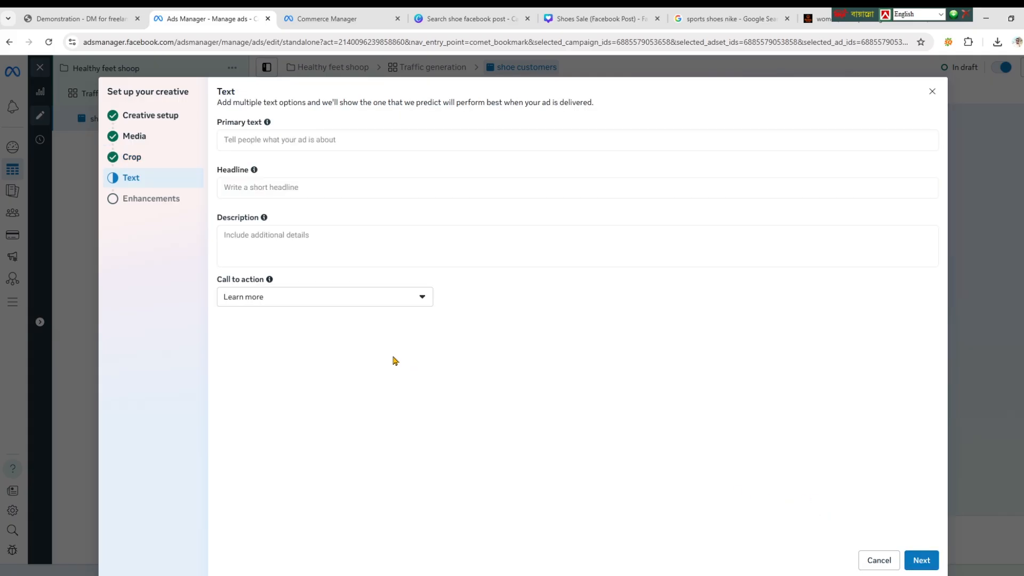
Step: Underline "some text" in the brief and enter the primary texts "best shoe for women" and "nice shoe 2025"
click(305, 144)
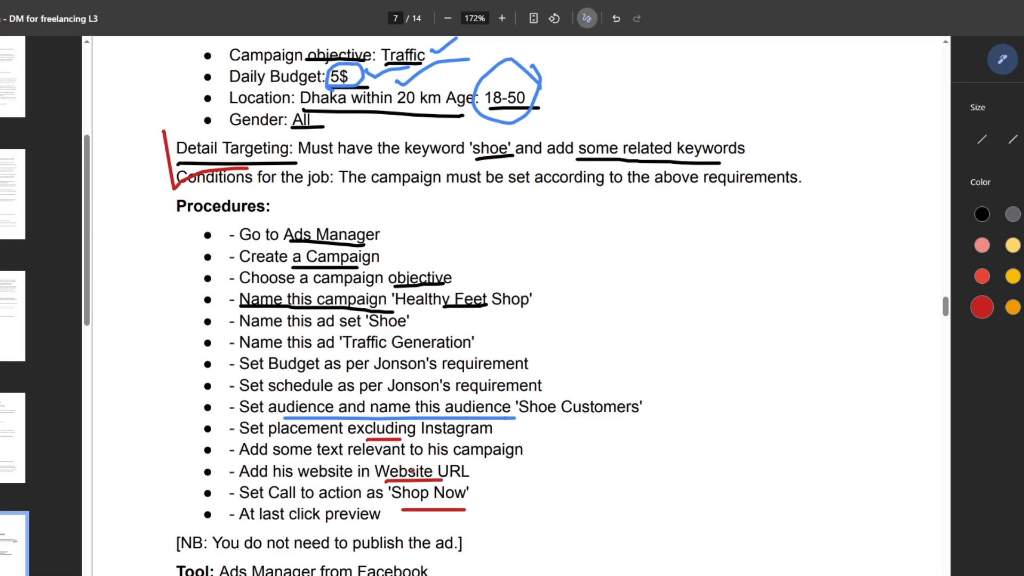
drag(265, 462, 322, 461)
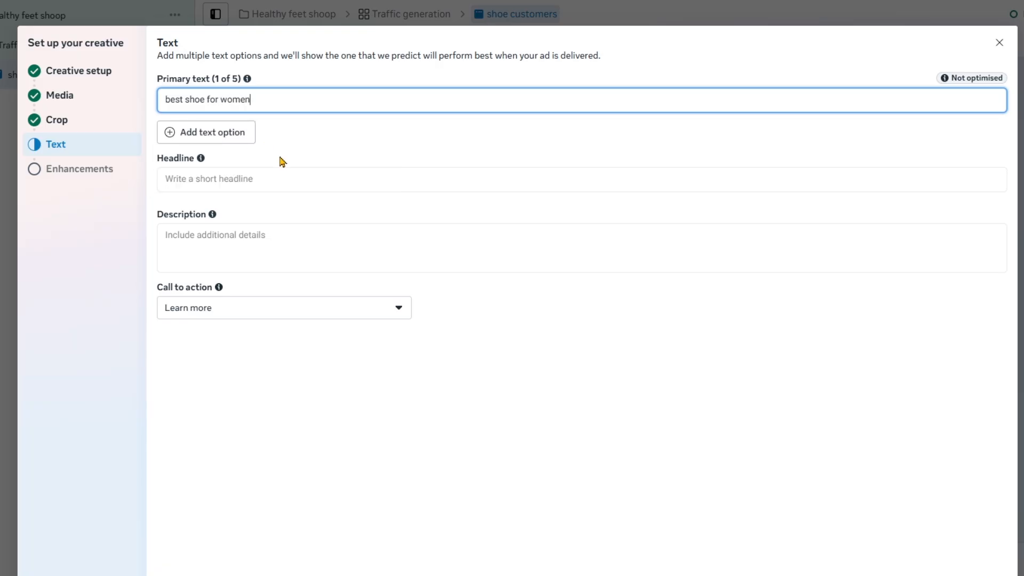
click(241, 138)
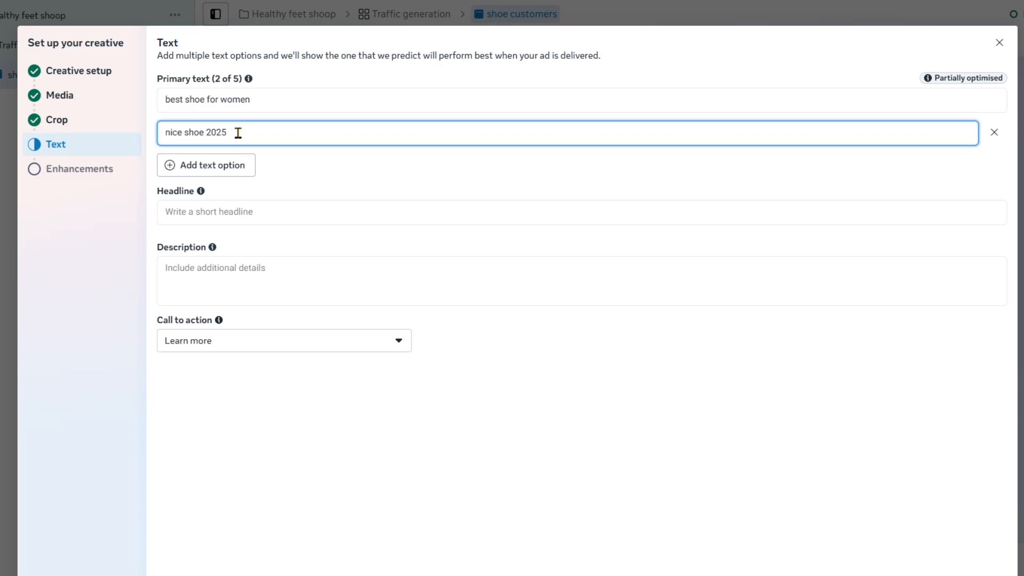
Step: Set the headline to "best shoes for women in 2025" and copy the Men's Running Shoes snippet from the Nike Google results into the description
click(237, 217)
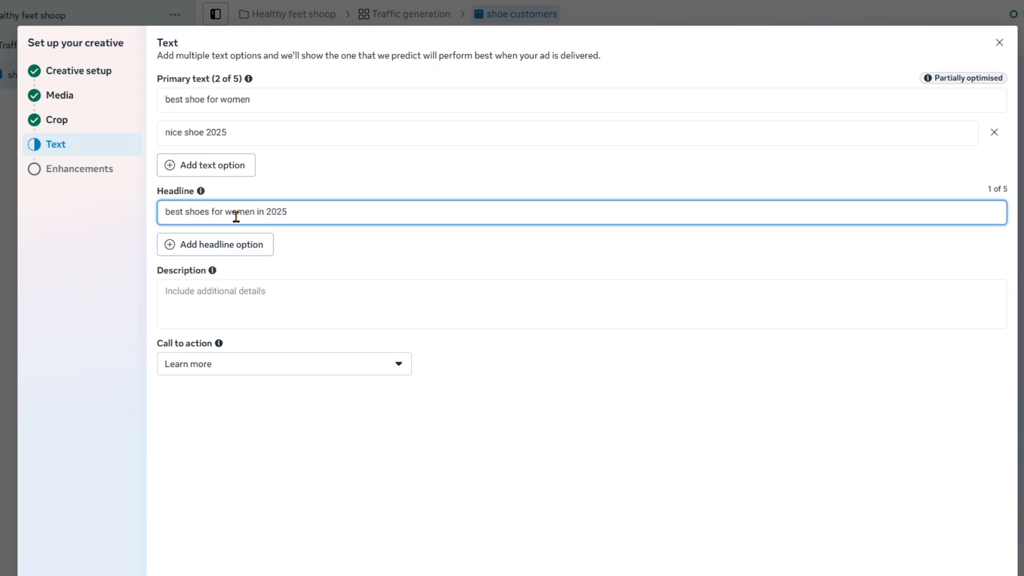
click(200, 305)
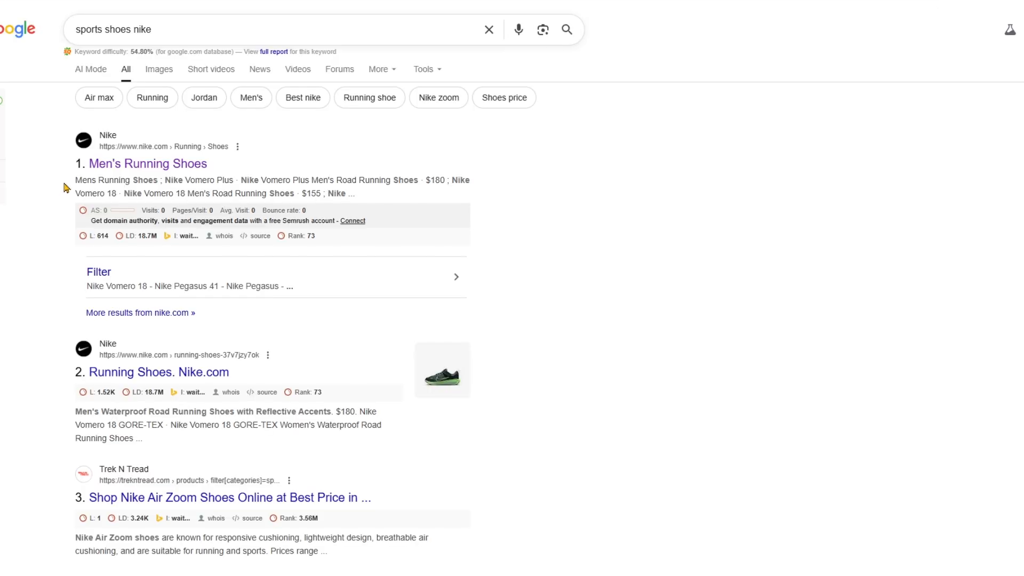
drag(75, 180, 304, 197)
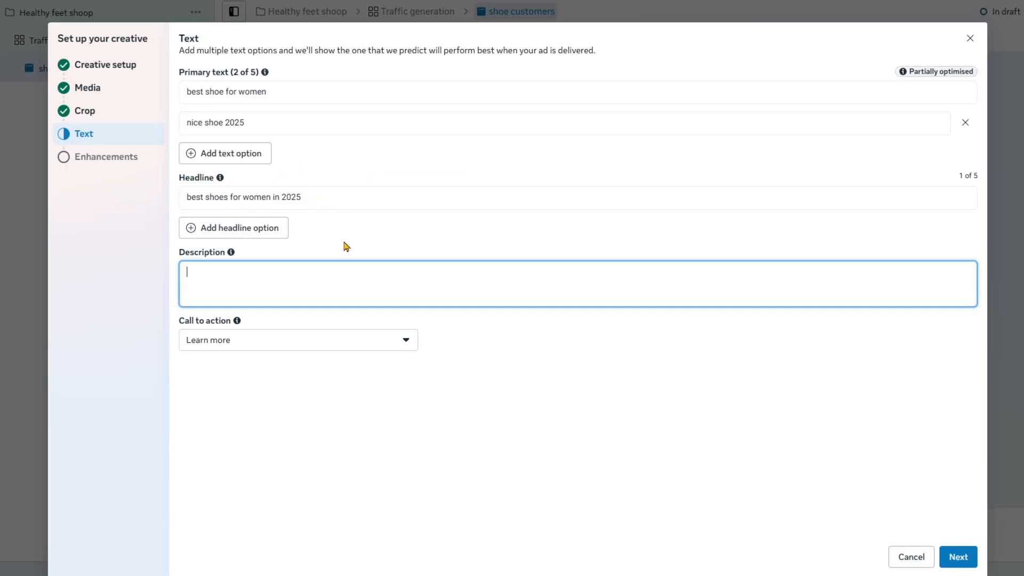
text(Mens Running Shoes ; Nike Vomero Plus · Nike Vomero Plus Men's Road Running Shoes · $180 ; Nike Vomero 18 · Nike Vomero 18 Men's Road Running Shoes ·)
Step: Set the call to action to Shop now and finish the creative setup
click(283, 344)
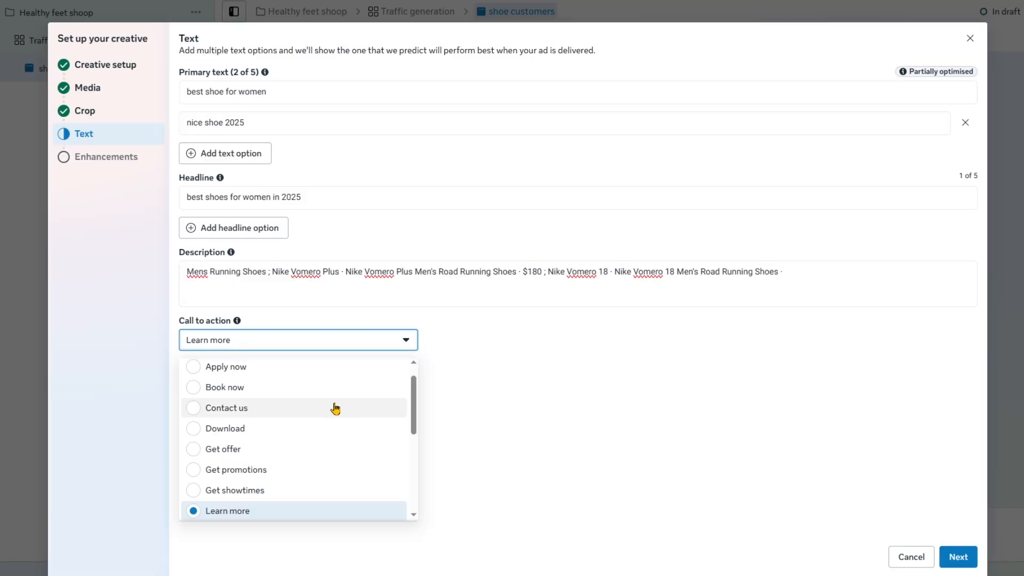
scroll(297, 480, down, 1)
scroll(297, 473, down, 2)
scroll(296, 474, down, 3)
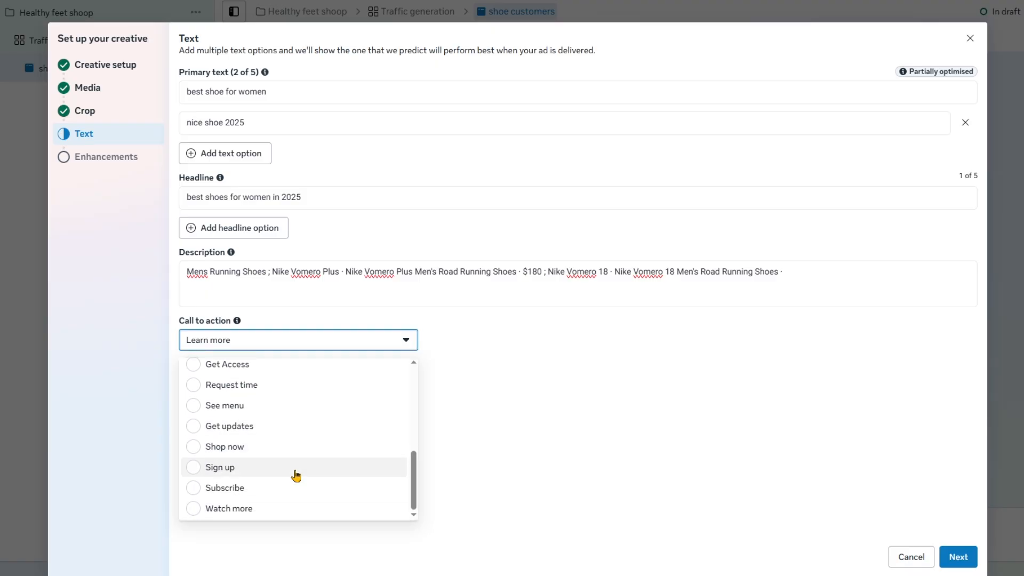
click(272, 454)
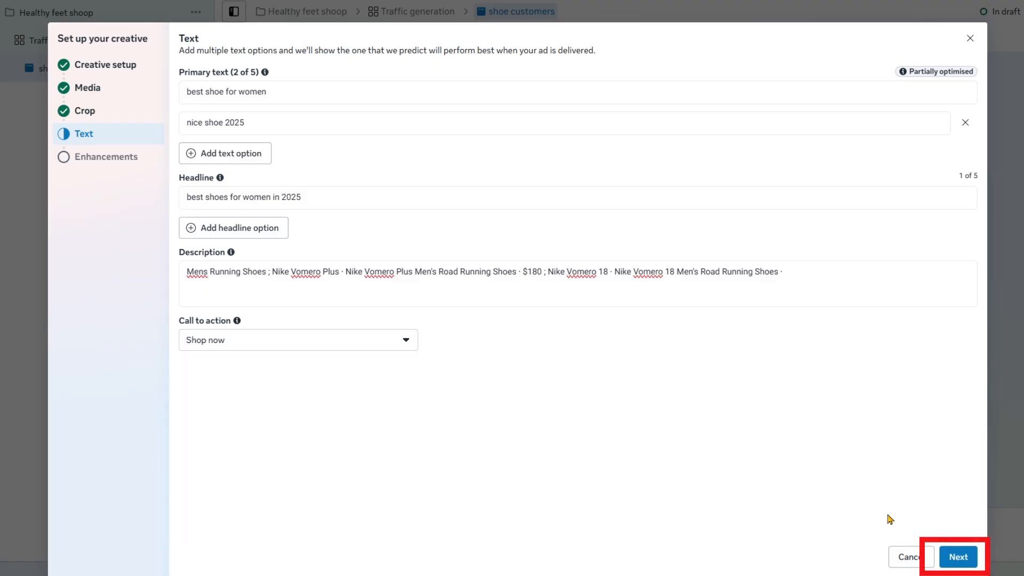
click(957, 557)
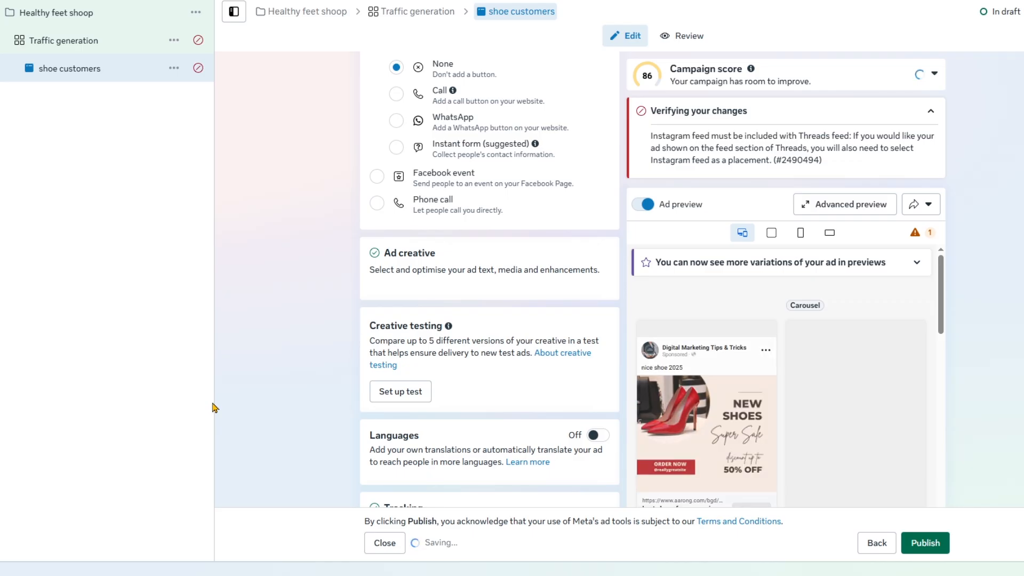
Step: Examine the ad preview, including the carousel cards and the vertical, right column and square placement views
scroll(729, 392, down, 1)
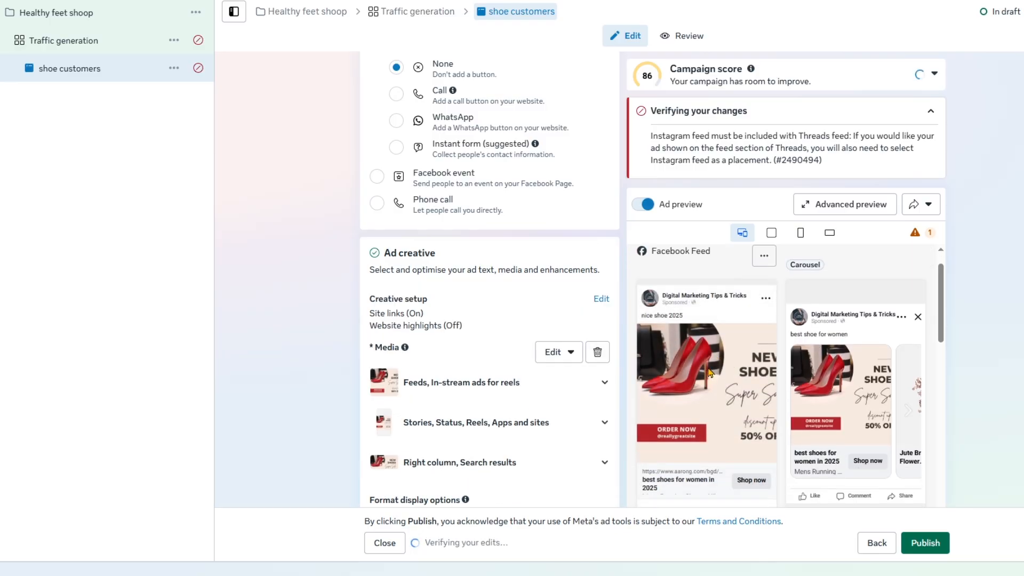
scroll(510, 286, down, 1)
scroll(491, 374, down, 2)
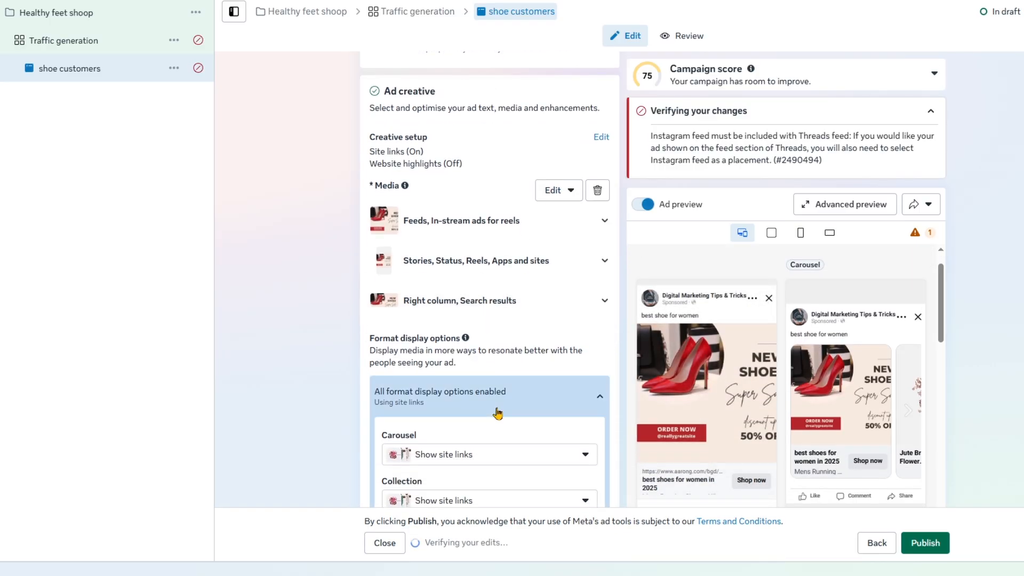
scroll(907, 358, down, 1)
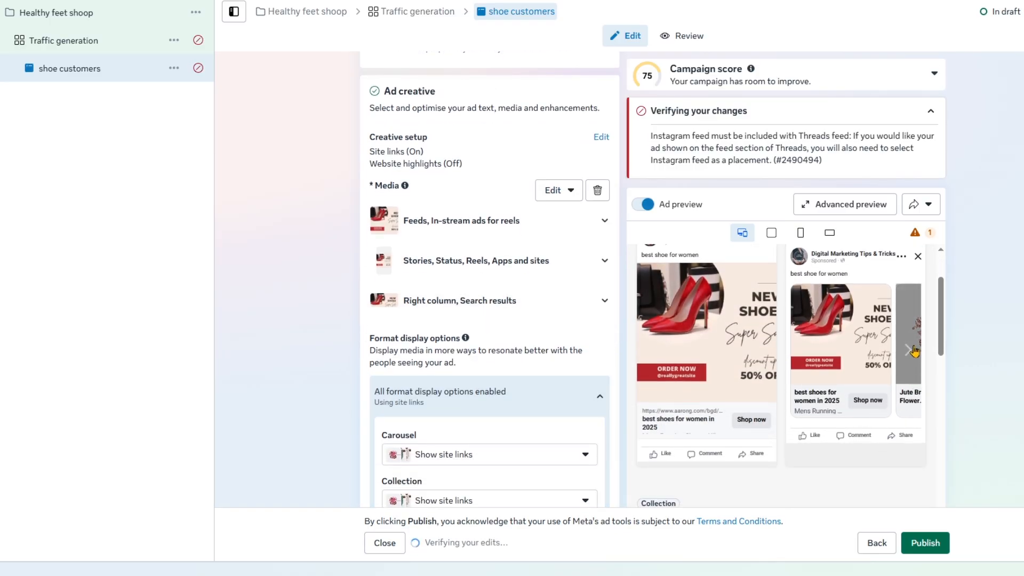
click(914, 350)
click(914, 351)
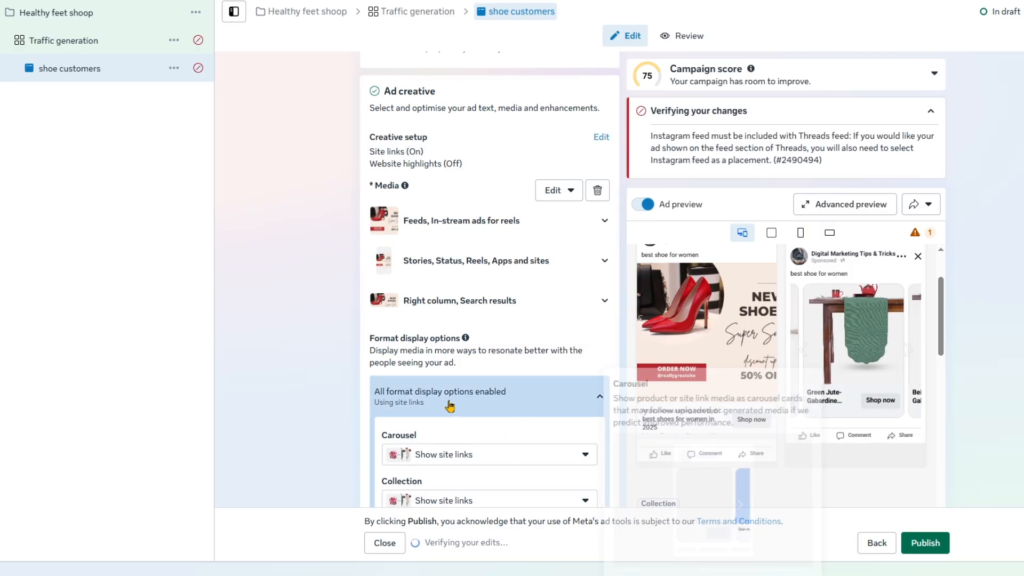
click(801, 234)
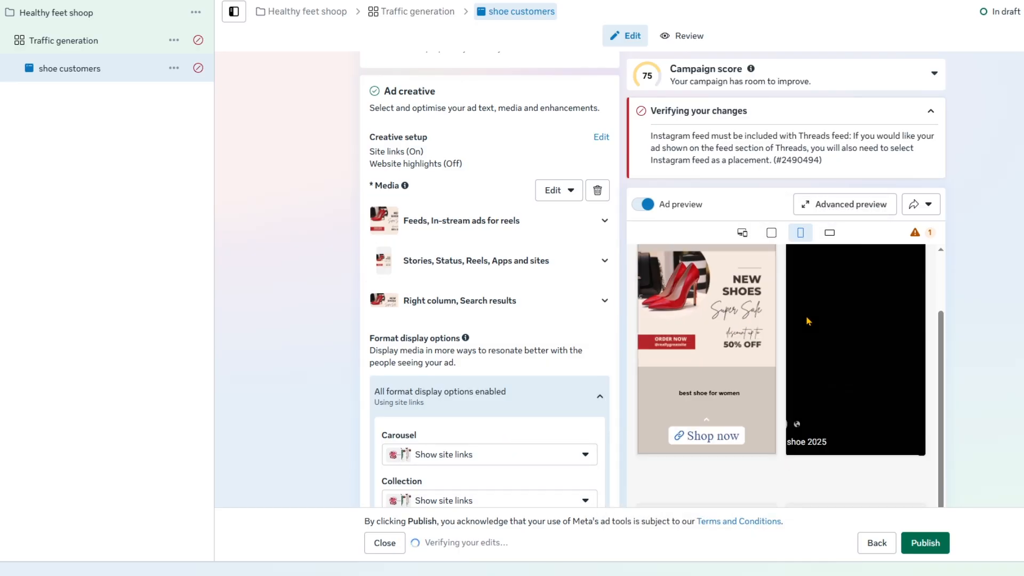
click(830, 235)
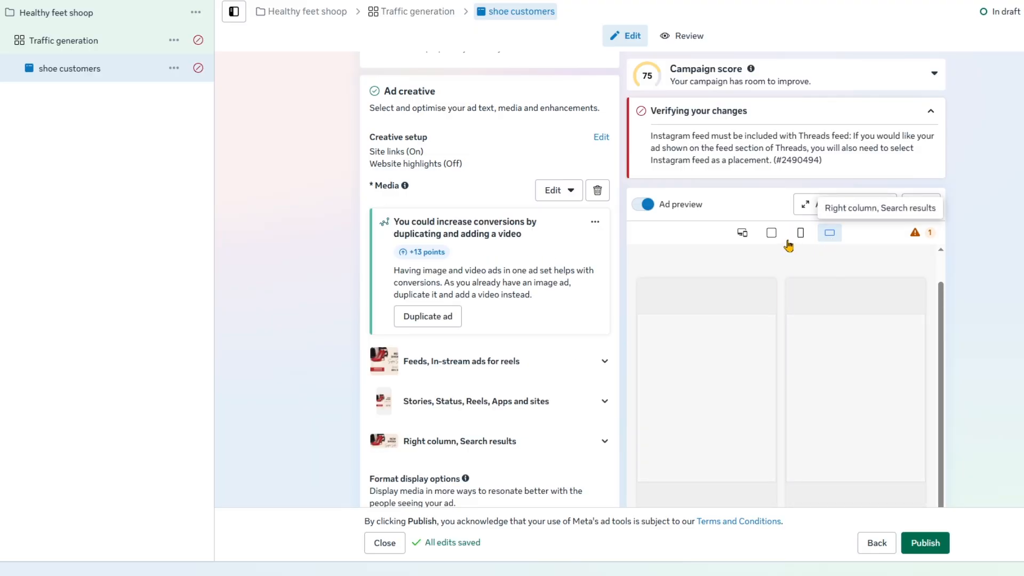
click(772, 233)
Step: Check the brief's remaining procedures against the ad's texts, call to action and creative enhancements
scroll(295, 454, down, 5)
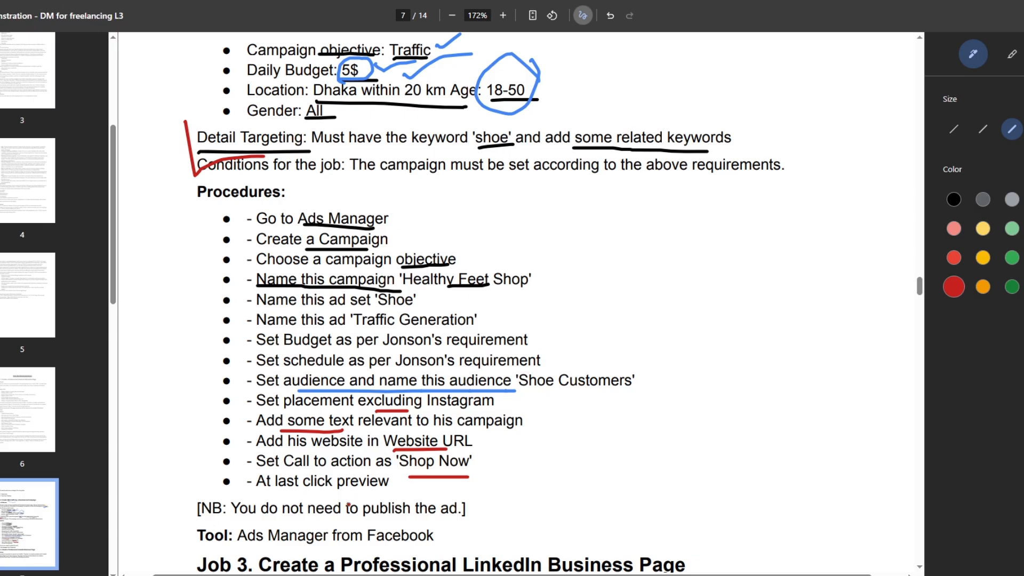
scroll(626, 151, up, 3)
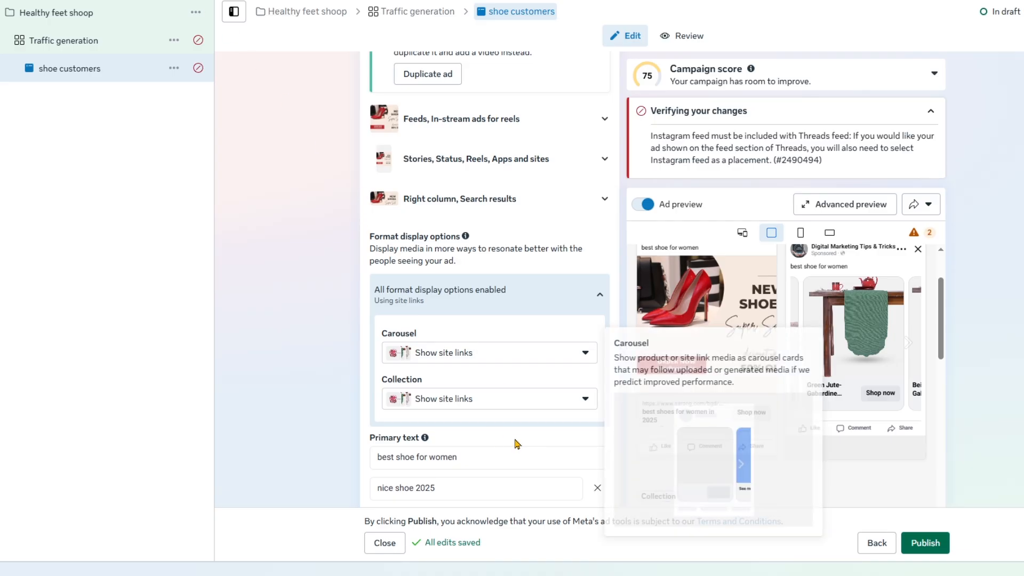
scroll(270, 386, down, 9)
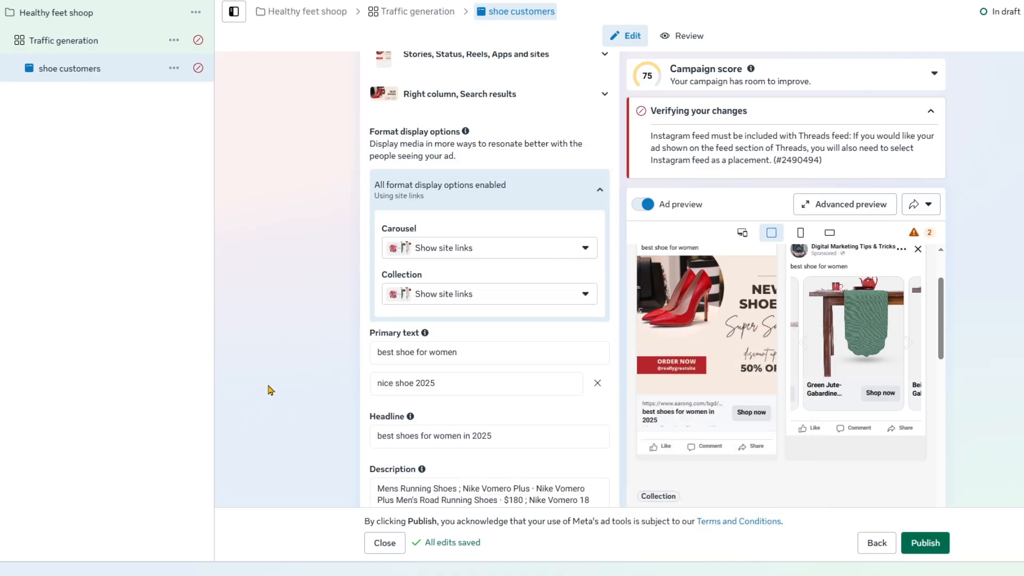
scroll(302, 387, down, 5)
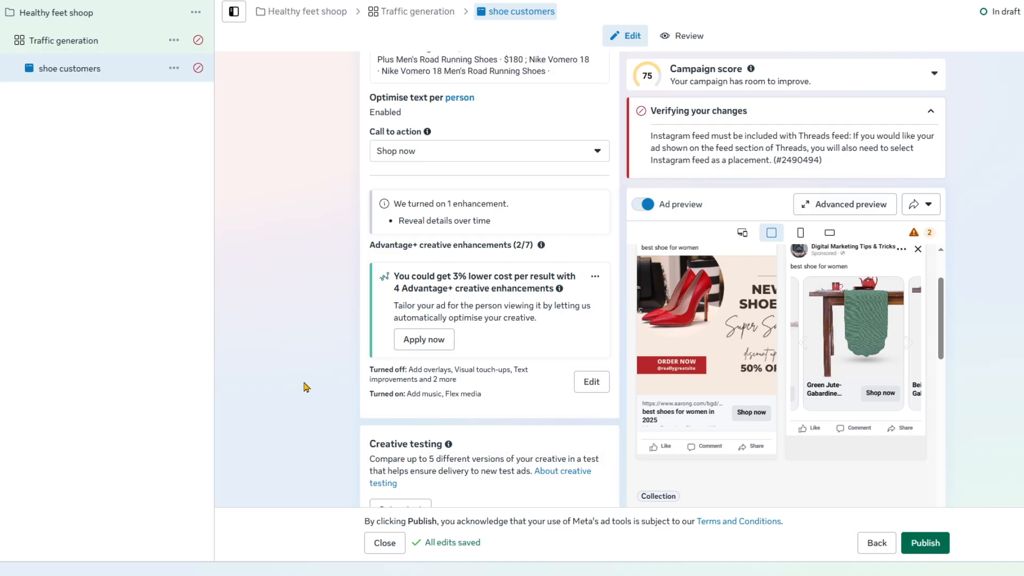
Step: Examine the ad's remaining settings and the campaign score recommendations
scroll(306, 391, down, 4)
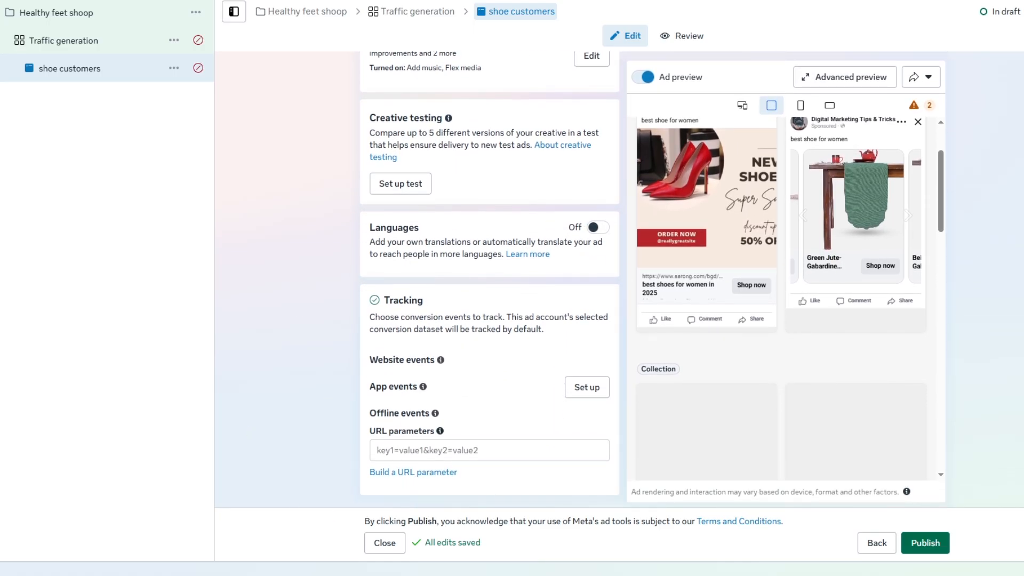
scroll(490, 279, up, 20)
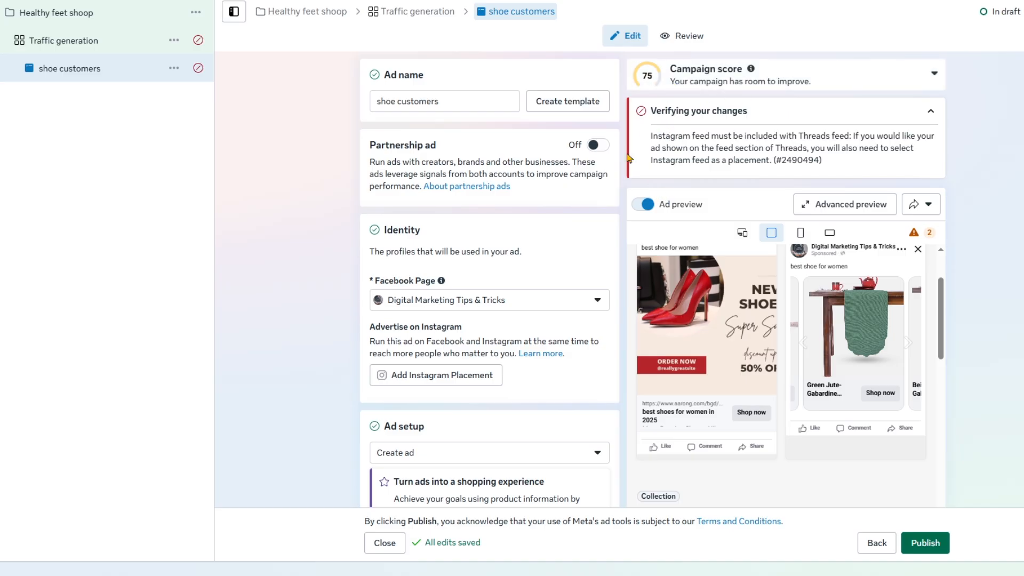
click(896, 86)
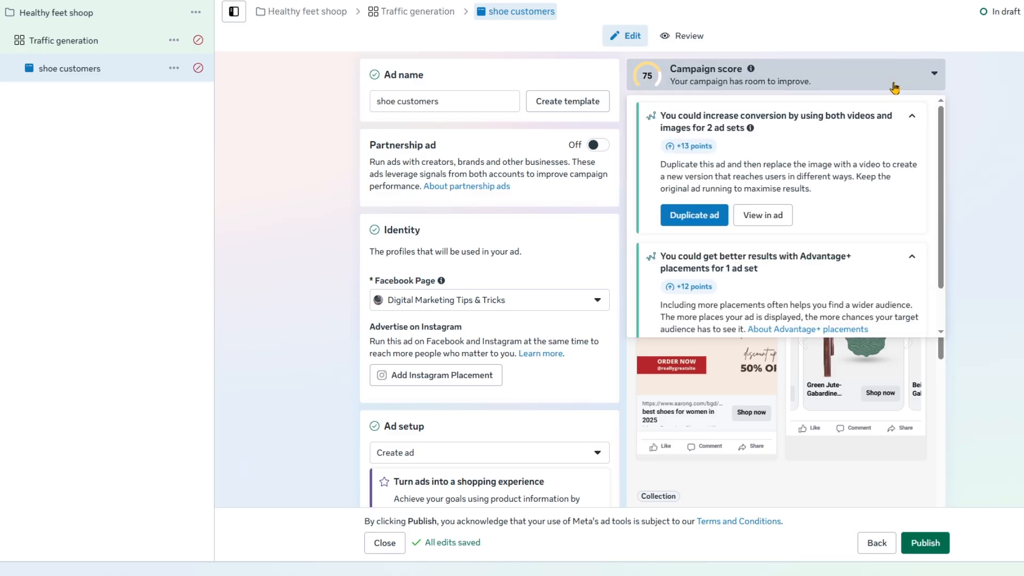
scroll(760, 246, down, 1)
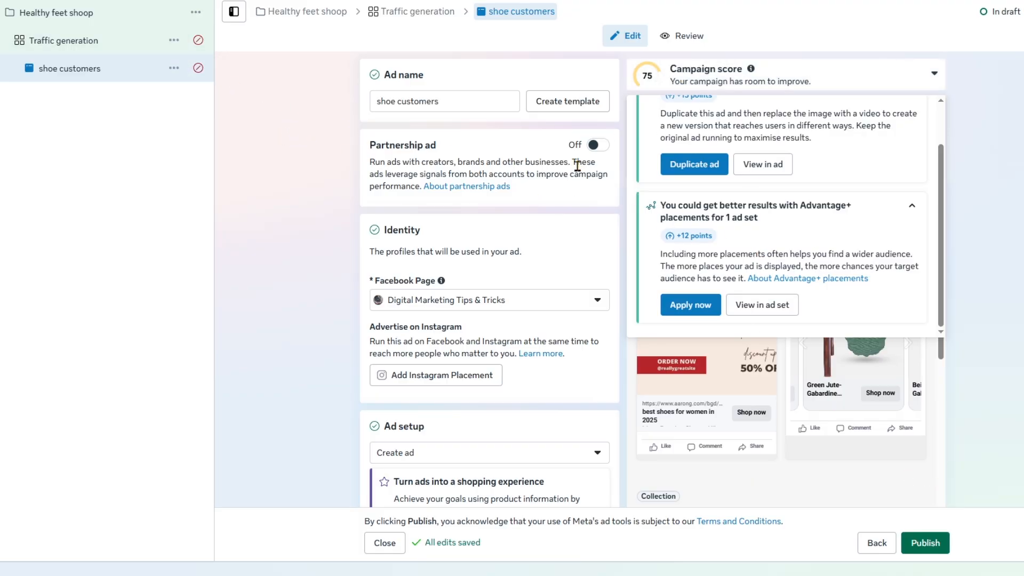
Step: Resolve the Threads feed placement error by excluding Threads, Audience Network and Messenger from the ad set's platforms, and return to the ad
click(681, 39)
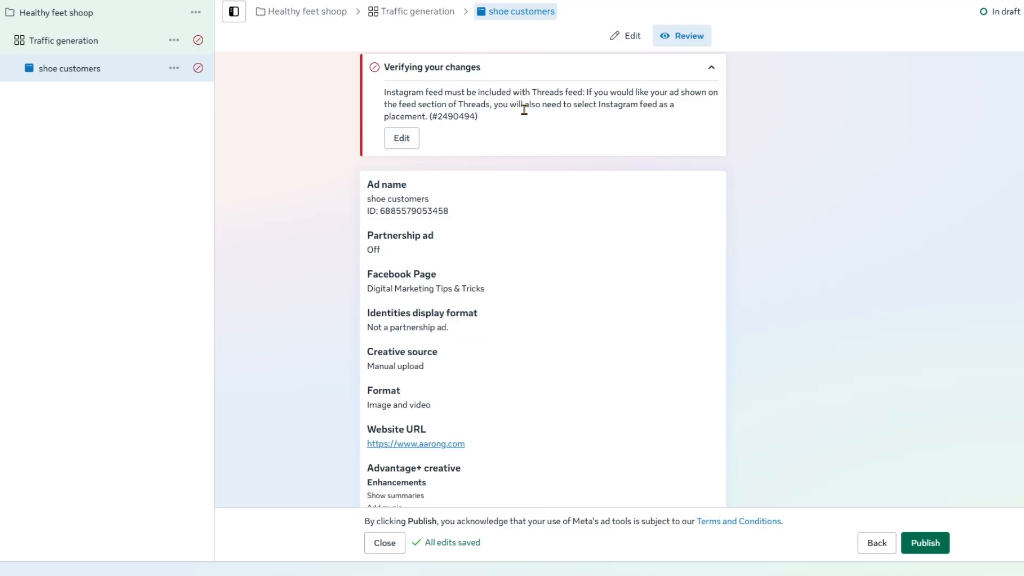
click(400, 140)
scroll(476, 306, down, 20)
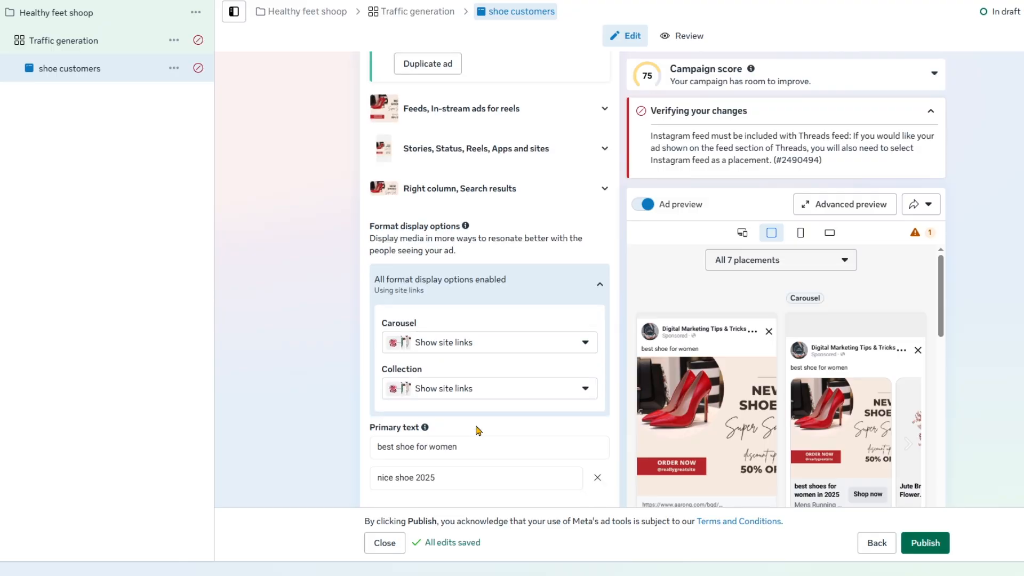
mouse_move(478, 246)
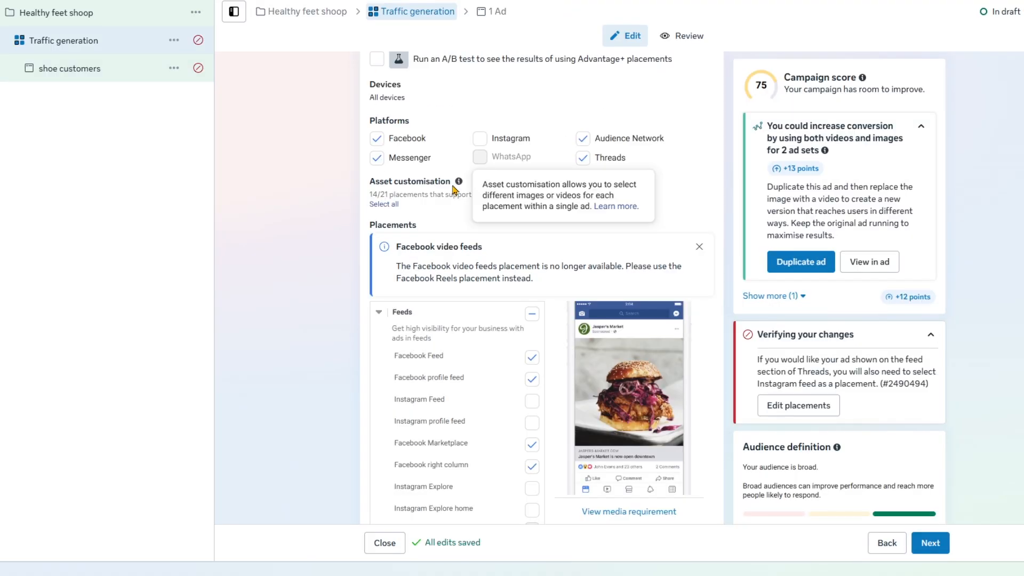
click(580, 163)
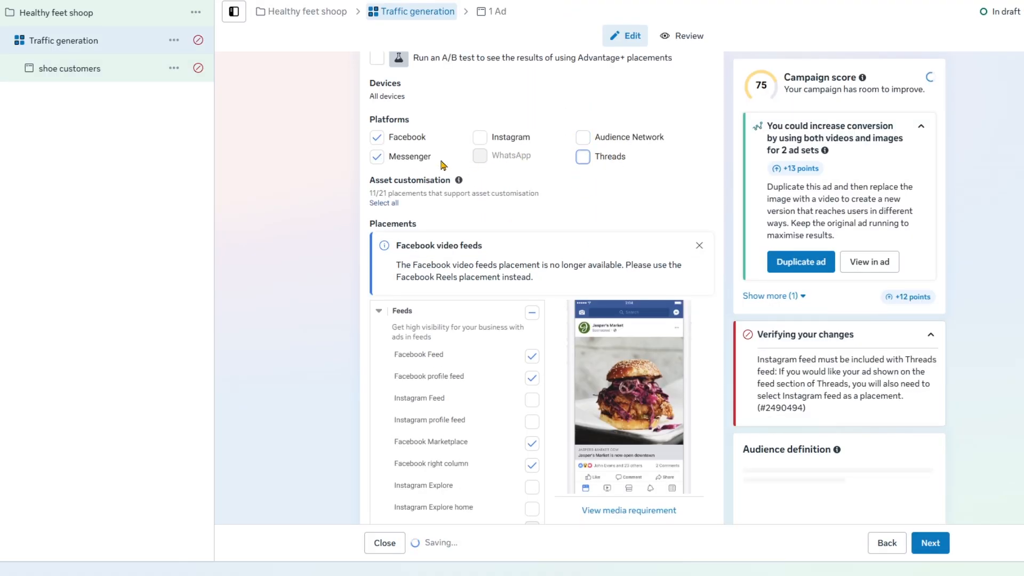
click(376, 157)
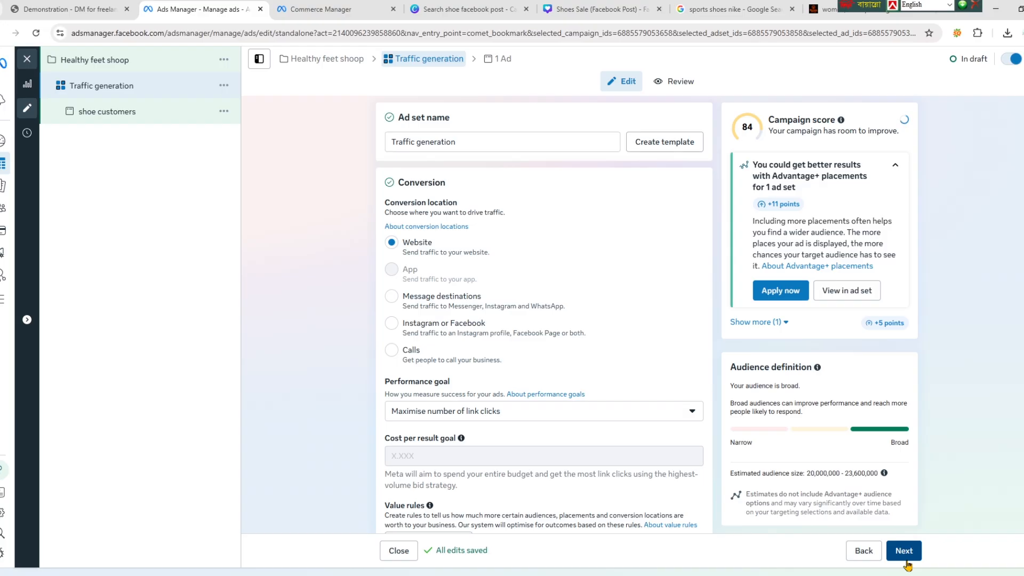
click(905, 550)
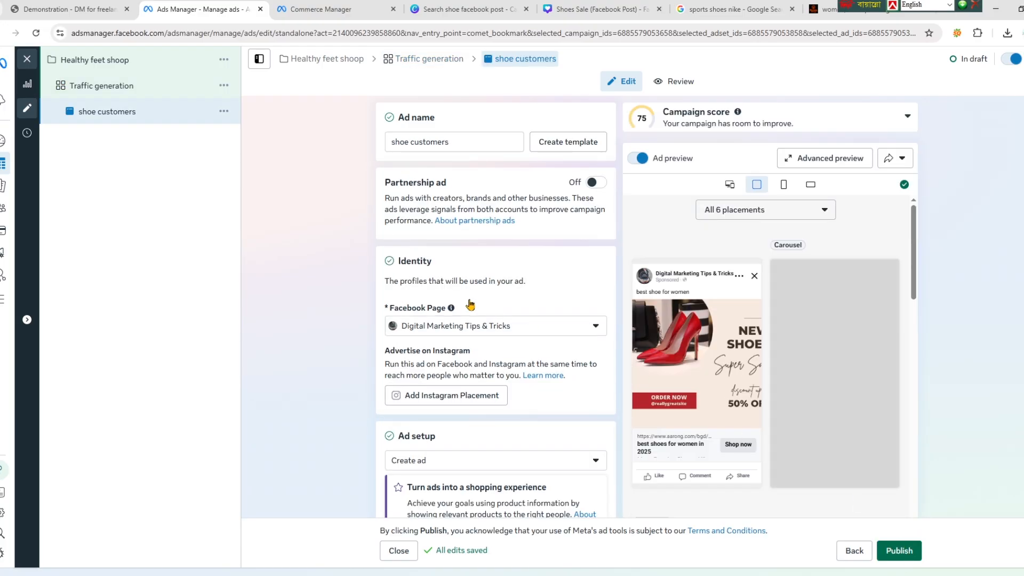
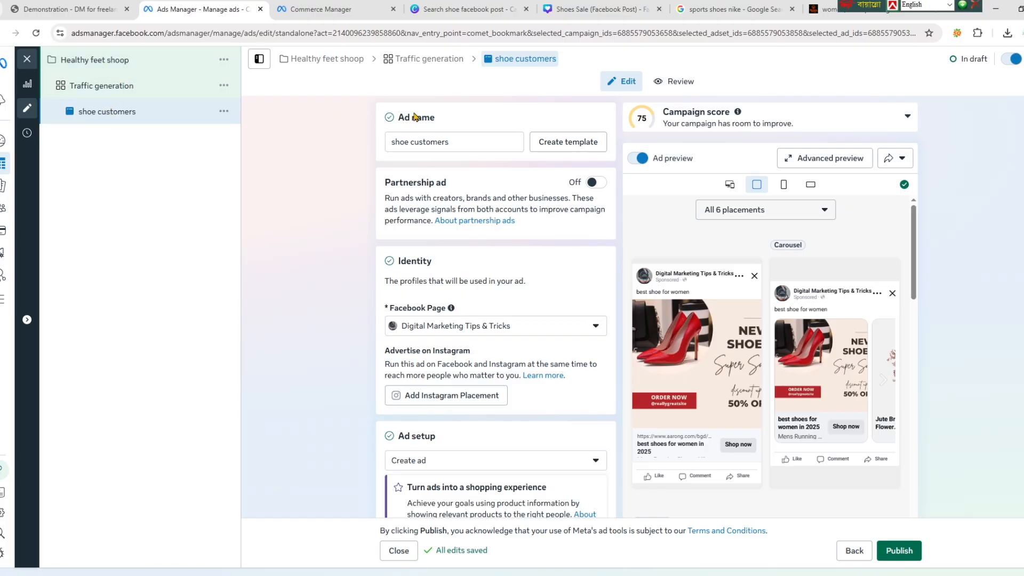
Step: Review the ad's summary, covering its name, Facebook Page, format, website URL and creative enhancements, along with the ad preview
click(692, 82)
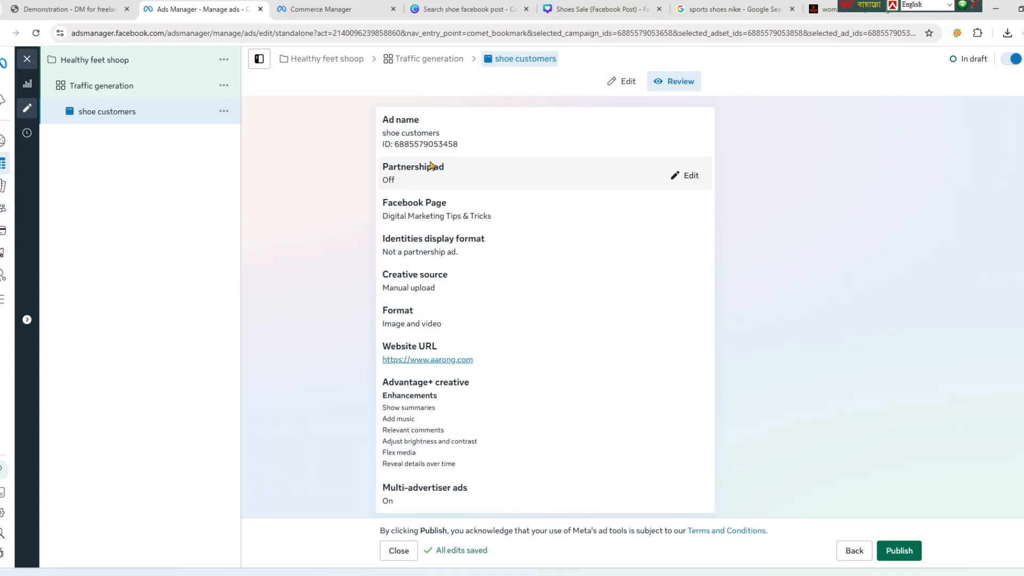
drag(390, 133, 457, 133)
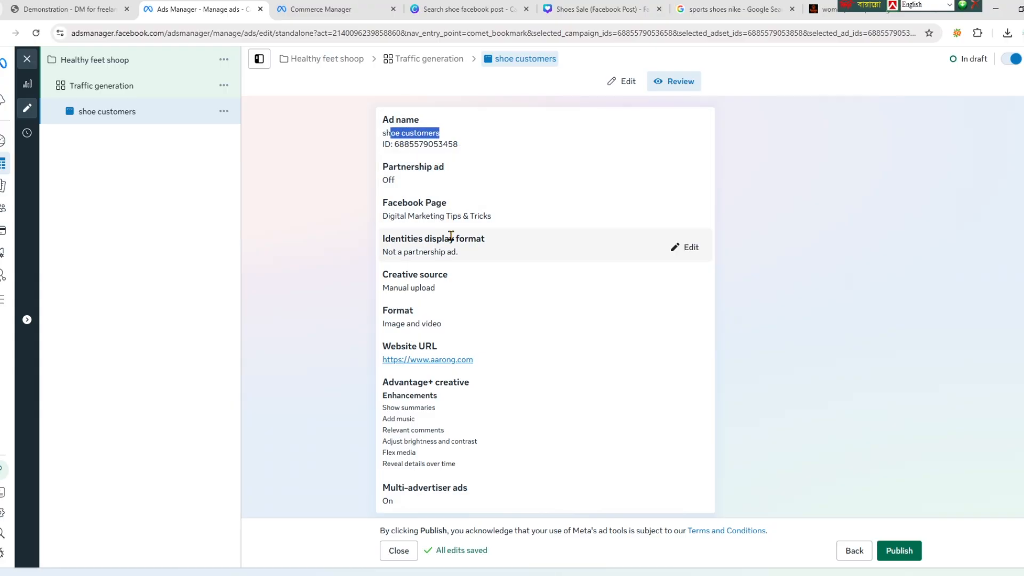
scroll(450, 235, down, 1)
drag(382, 198, 530, 199)
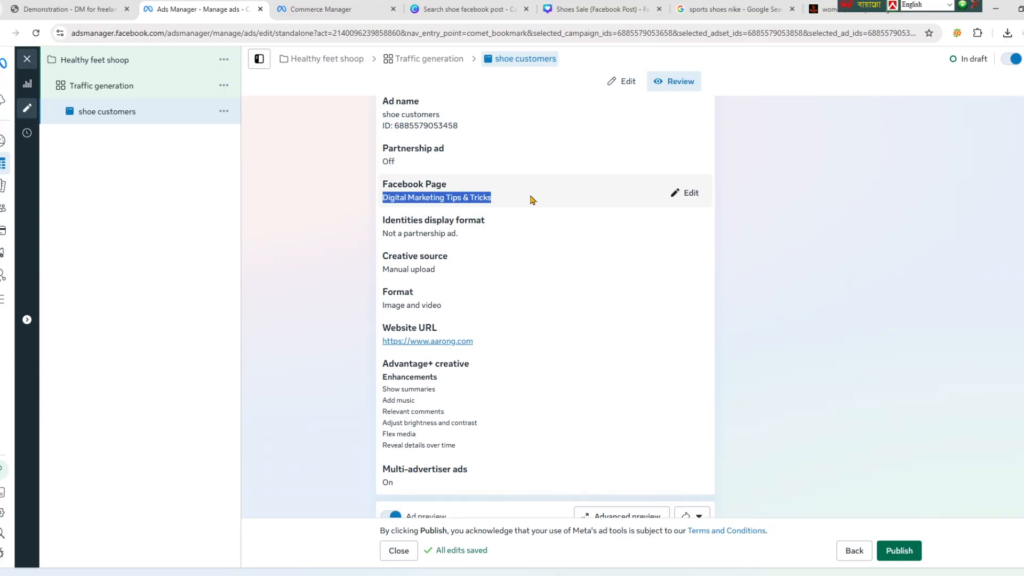
scroll(482, 265, down, 2)
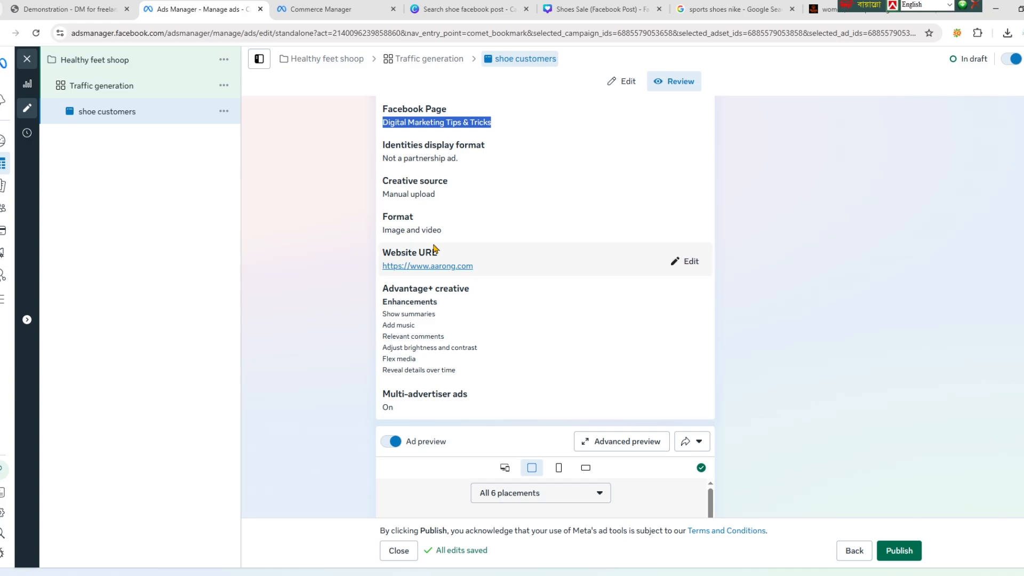
scroll(516, 266, down, 2)
scroll(518, 268, down, 6)
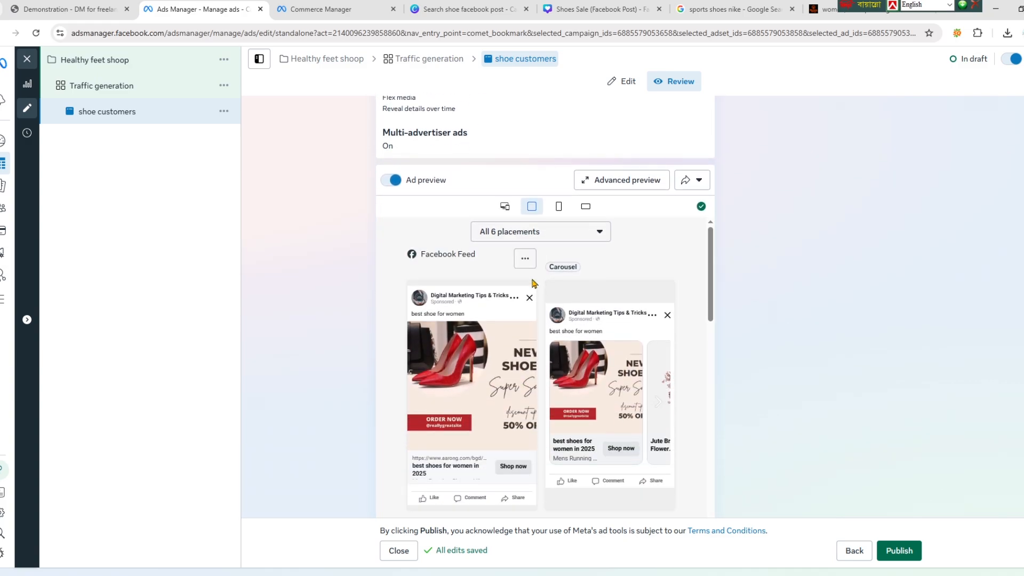
scroll(747, 405, down, 1)
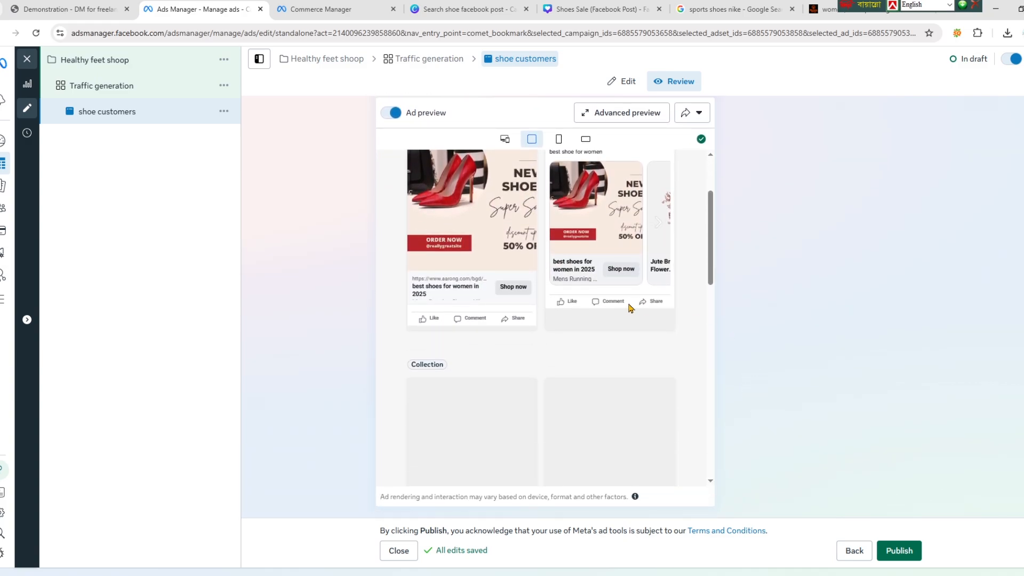
scroll(629, 308, up, 8)
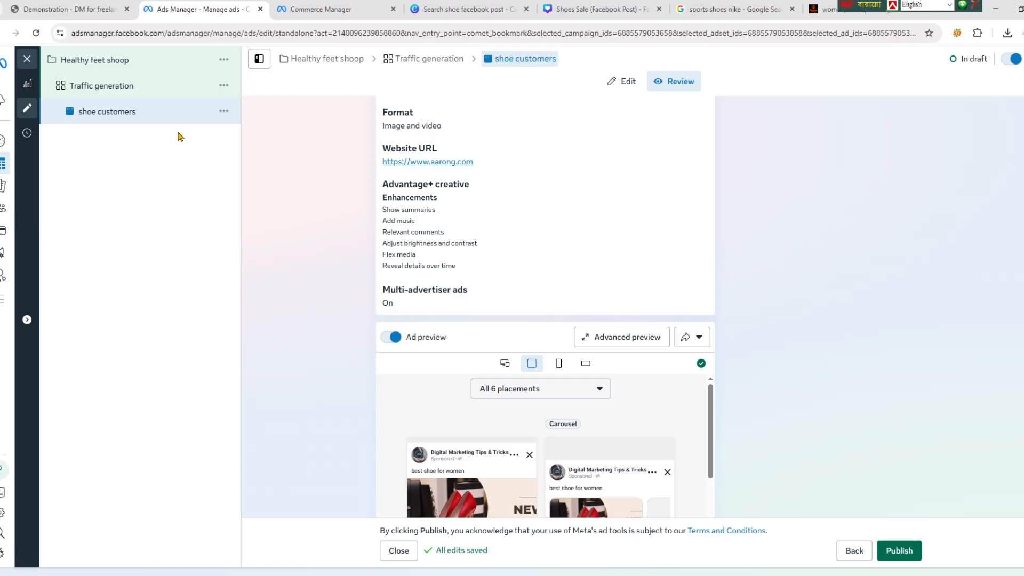
Step: Switch to the Job 2 brief PDF and tick off the age range and Detail Targeting requirements in red
click(69, 9)
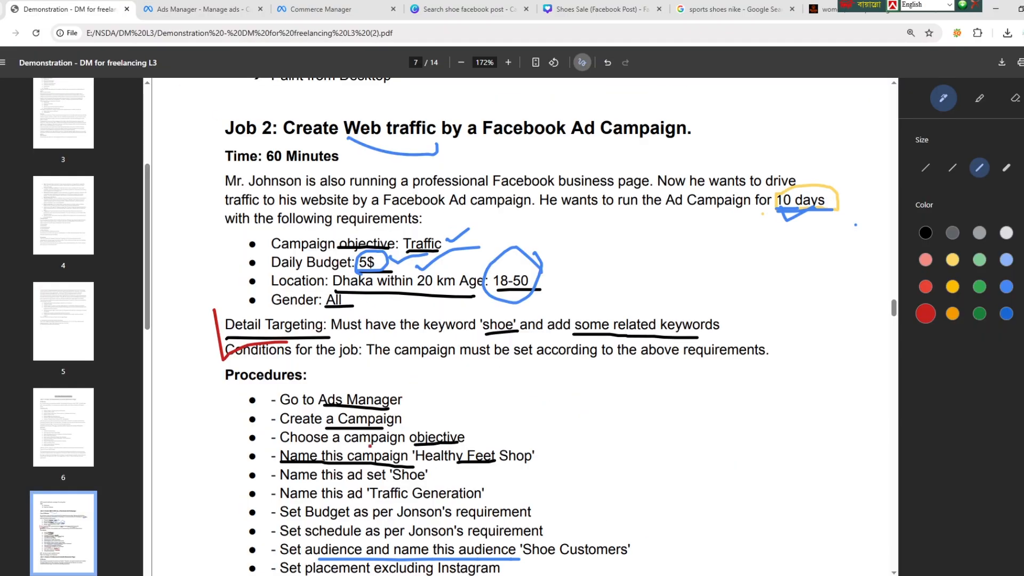
scroll(370, 446, down, 3)
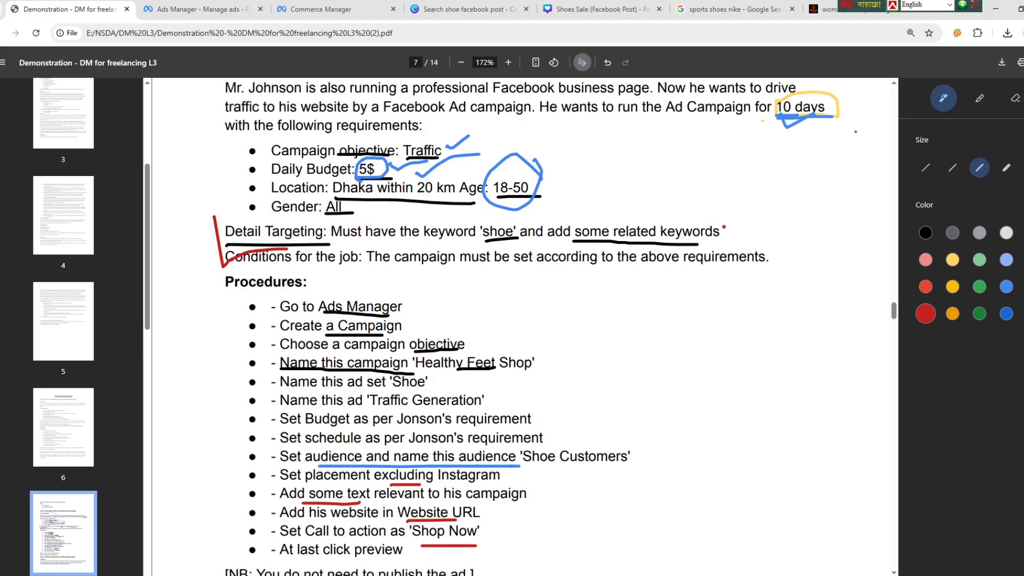
drag(730, 230, 754, 206)
Step: Compare the campaign, ad set and ad levels in Ads Manager with the Job 2 brief
click(197, 9)
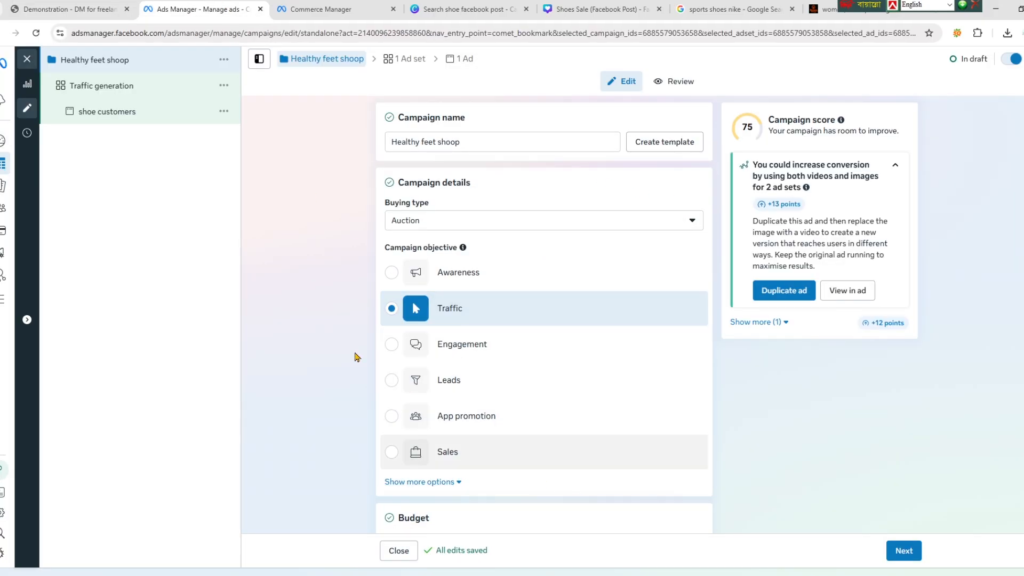
click(122, 89)
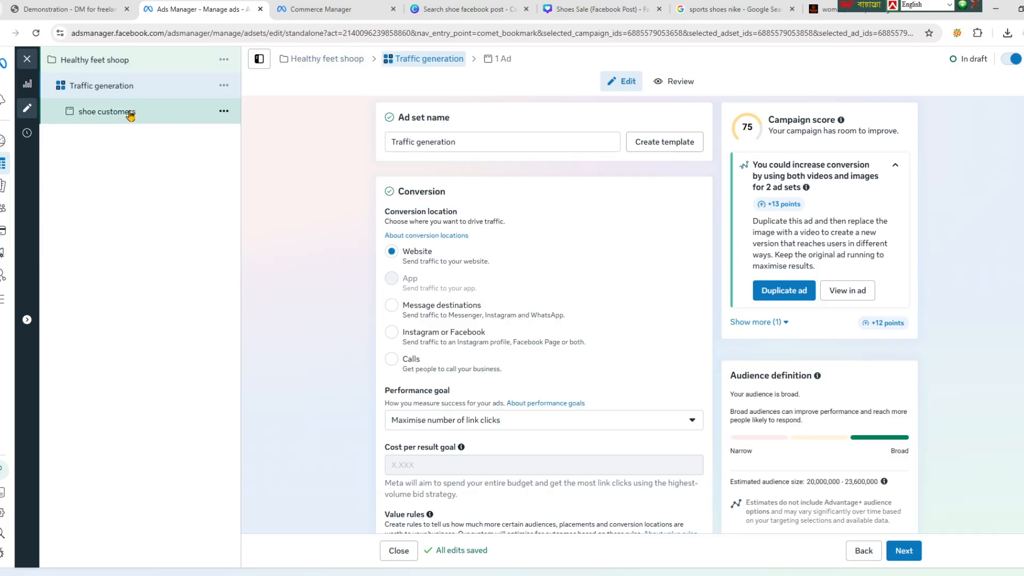
click(205, 113)
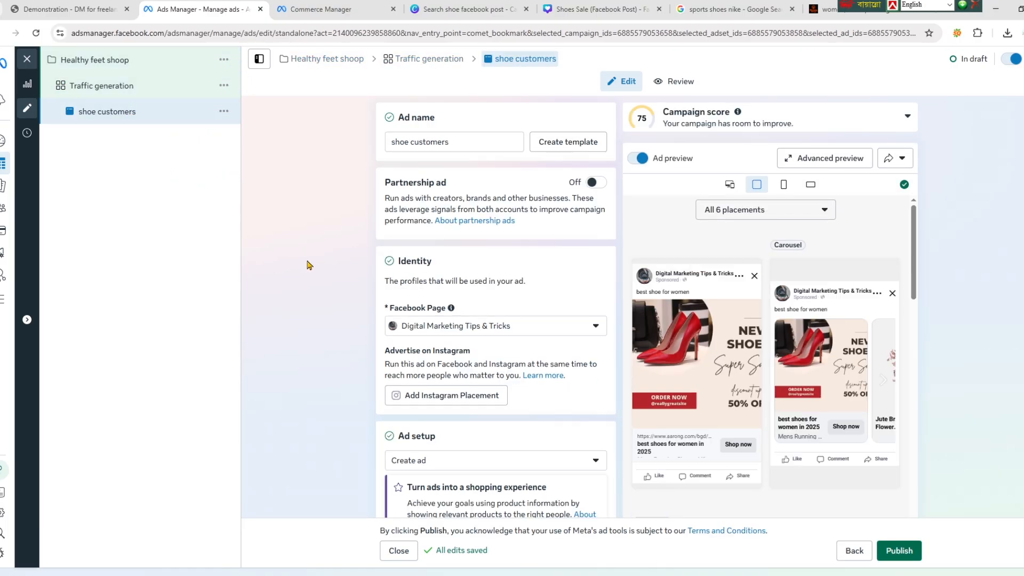
click(111, 4)
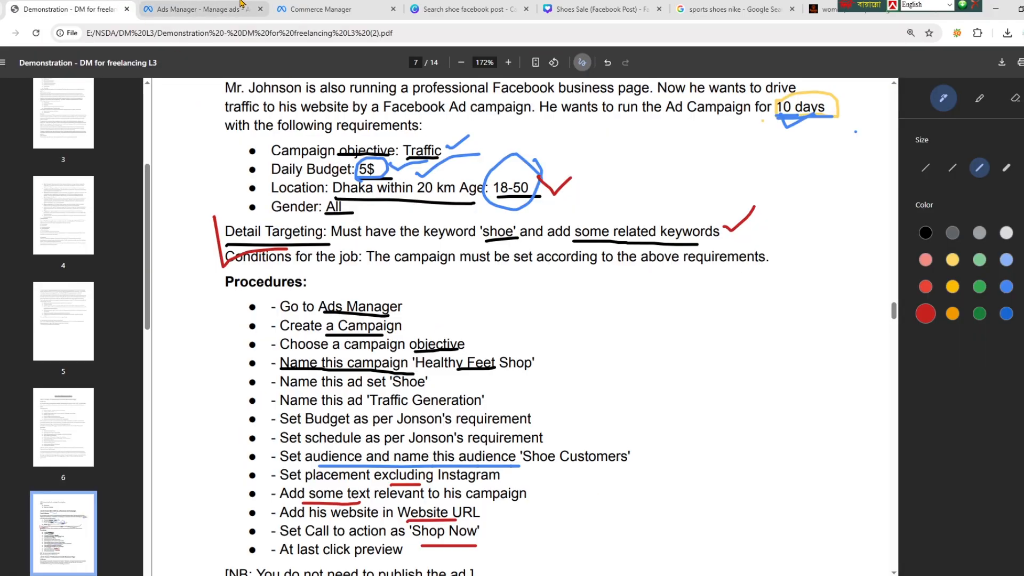
click(203, 10)
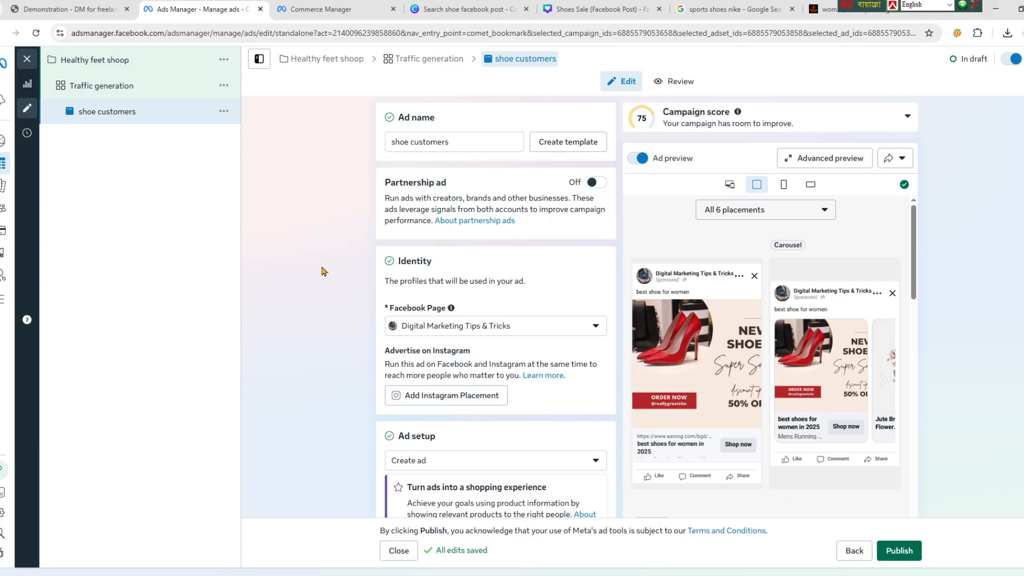
Step: Try the Use existing post option for the ad setup and restore Create ad
scroll(569, 316, down, 7)
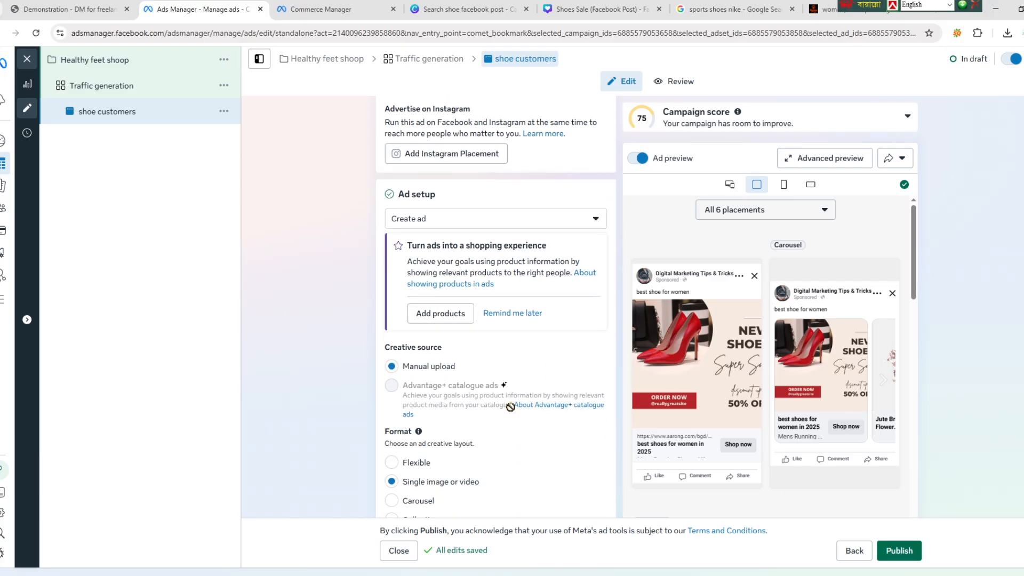
scroll(512, 413, down, 1)
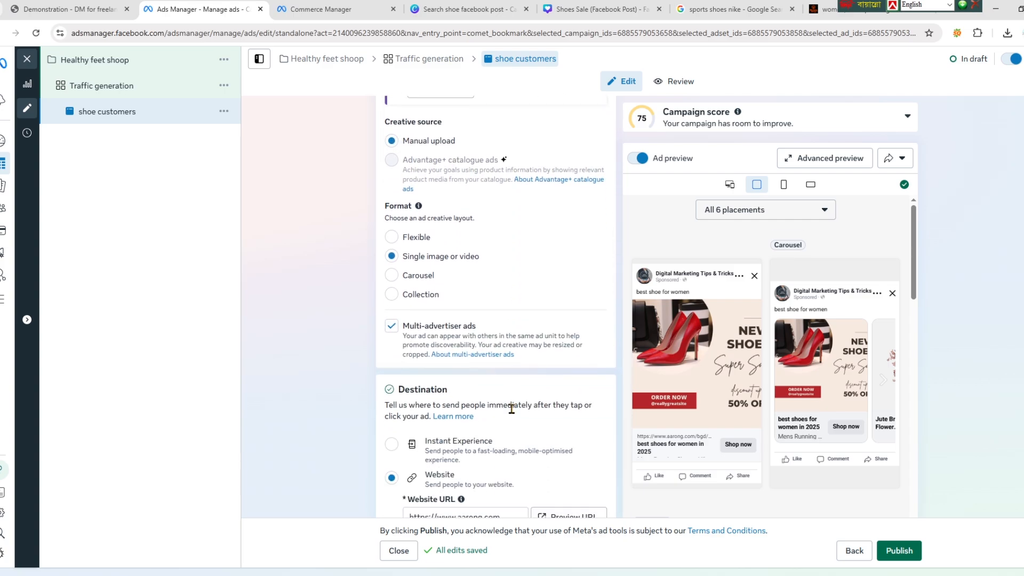
scroll(511, 408, up, 1)
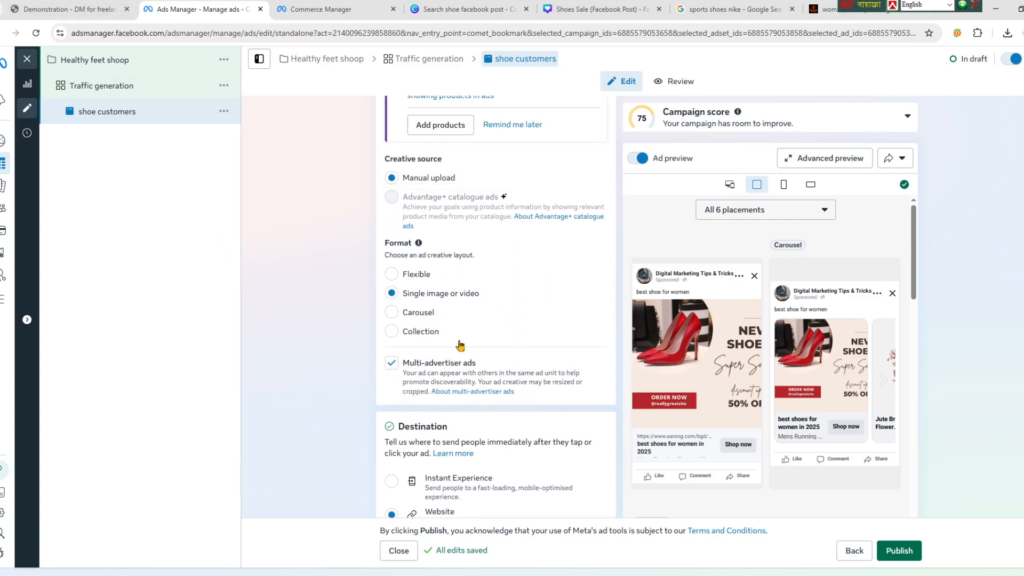
scroll(460, 341, down, 1)
scroll(459, 299, up, 2)
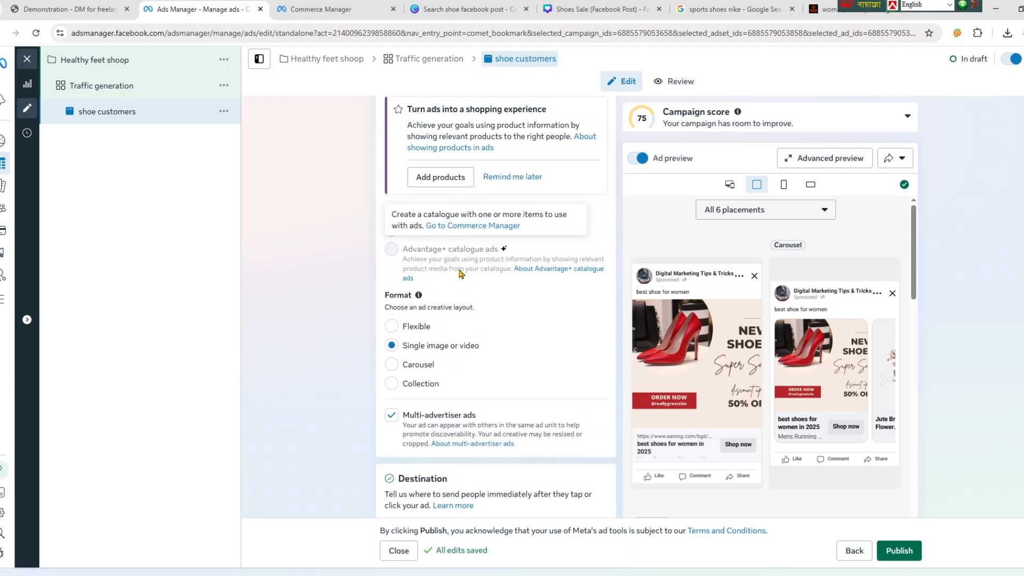
scroll(459, 273, up, 3)
click(459, 258)
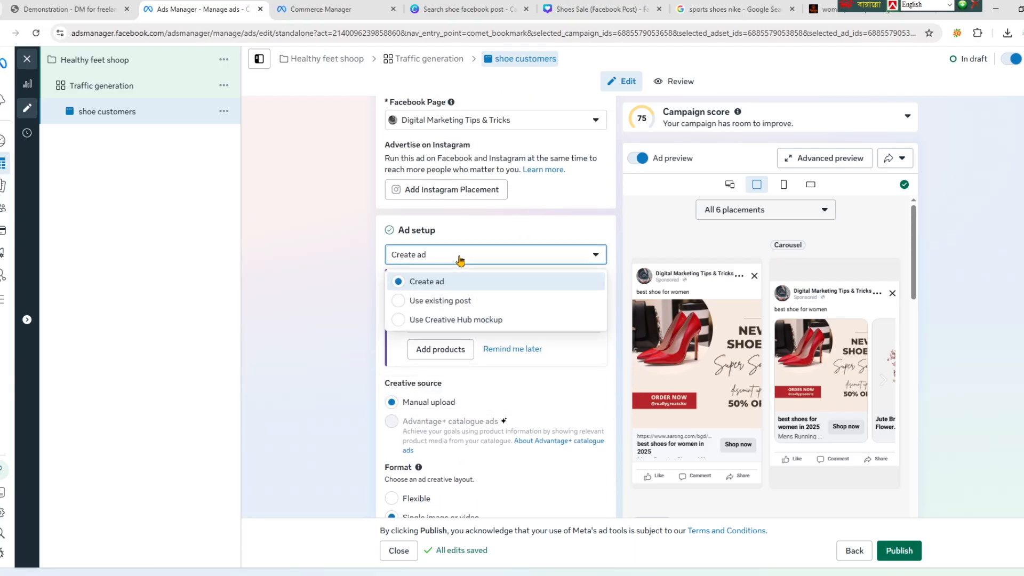
click(413, 303)
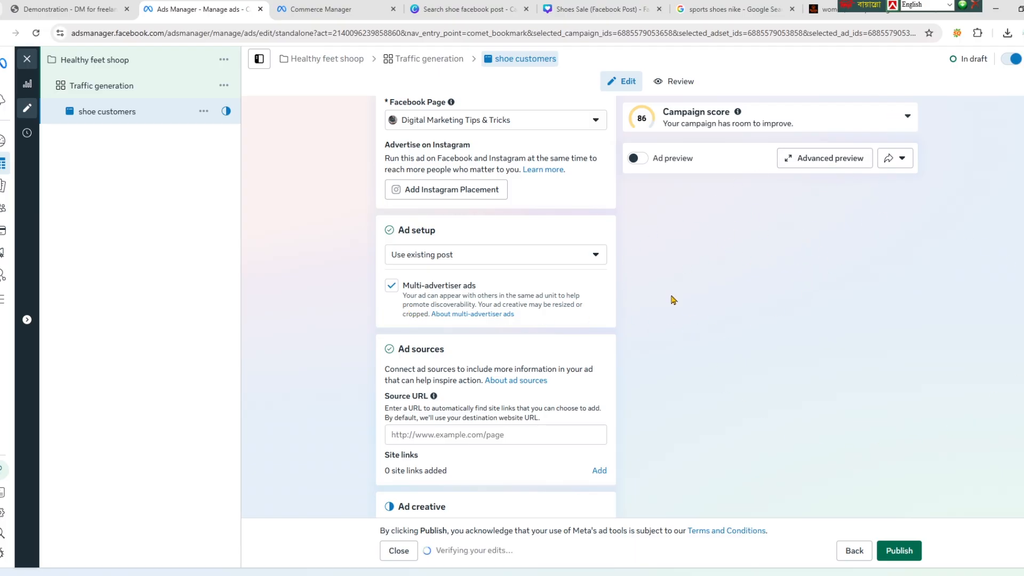
click(474, 257)
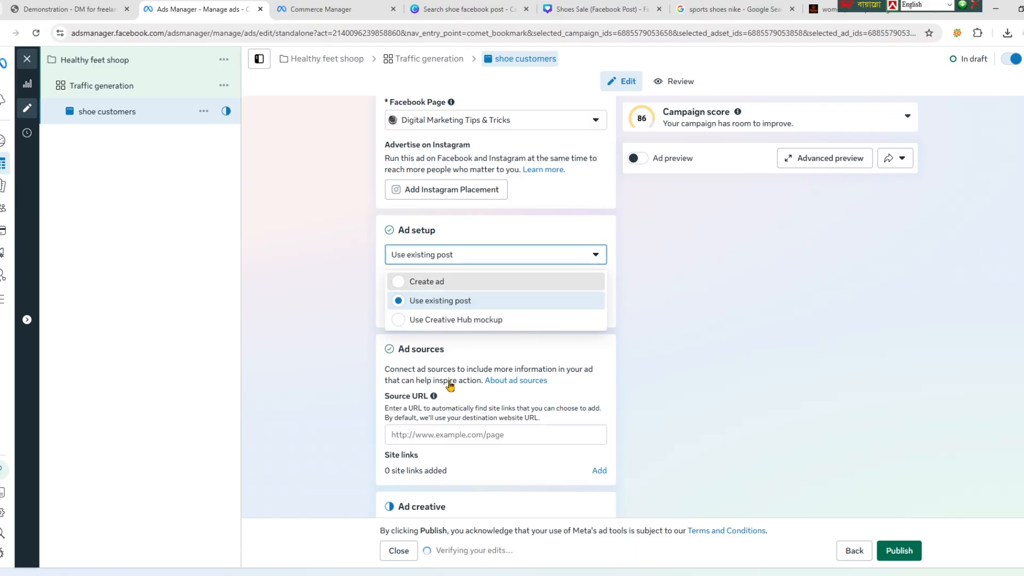
click(427, 282)
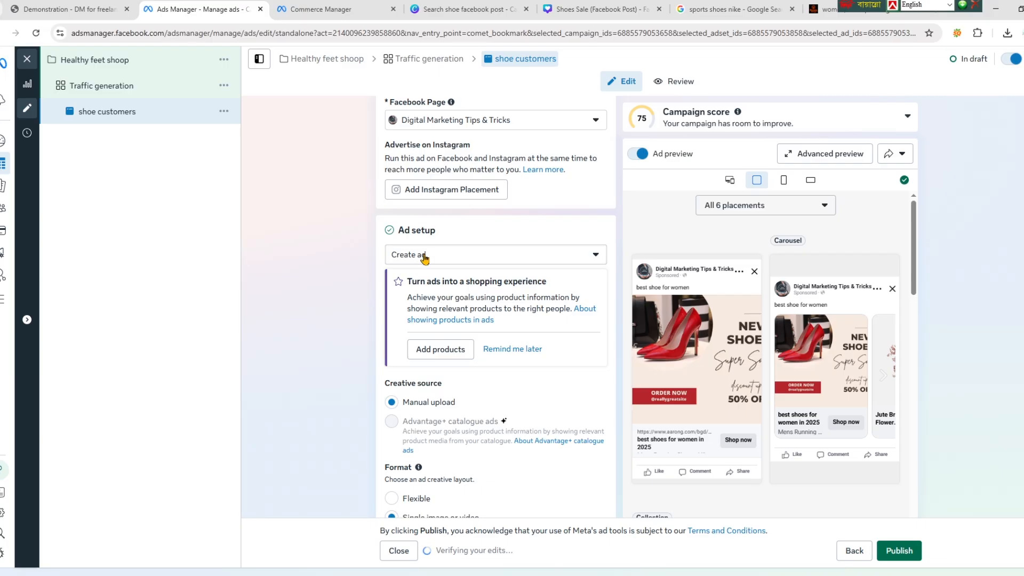
Step: Start publishing the ad, continue with Bangladesh, Bangladeshi Taka and the Dhaka time zone to the payment method options, and close the payment setup
click(895, 552)
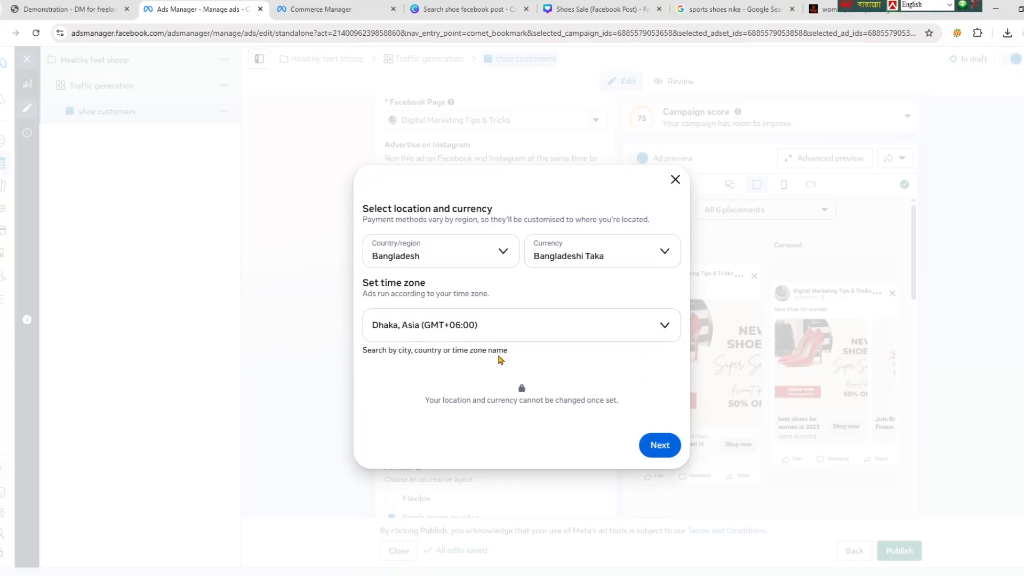
click(669, 460)
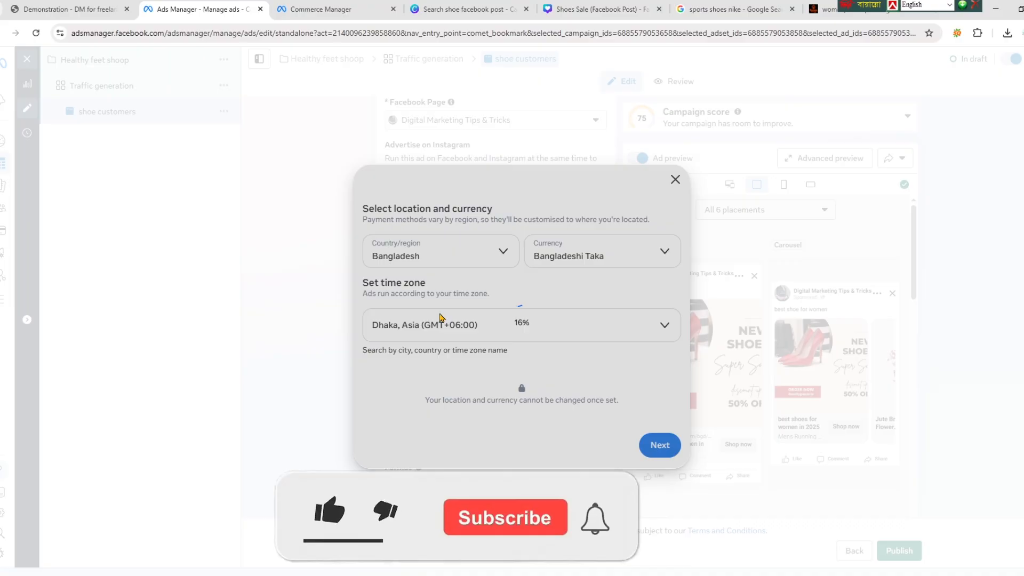
click(441, 318)
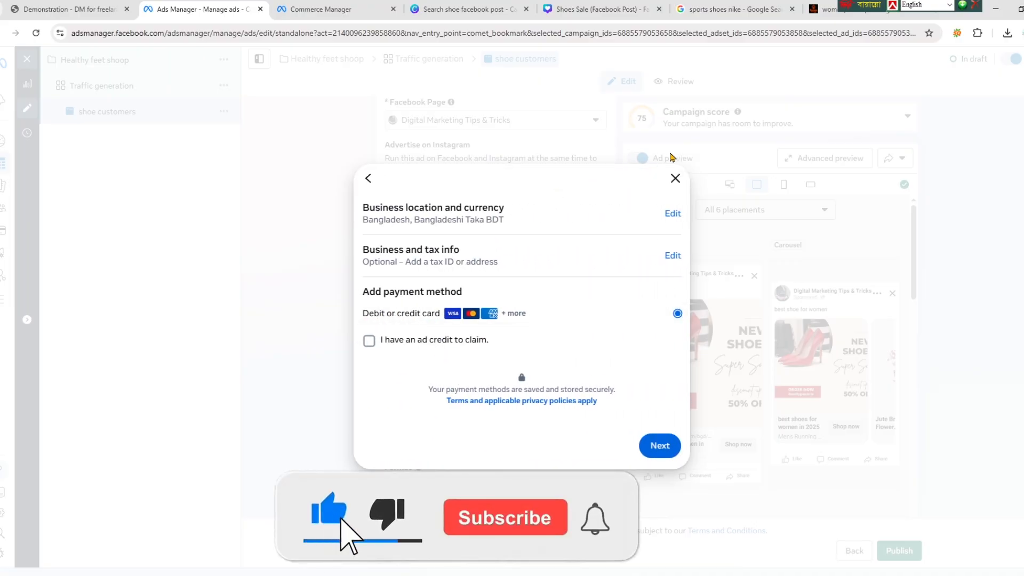
click(676, 178)
scroll(496, 321, up, 4)
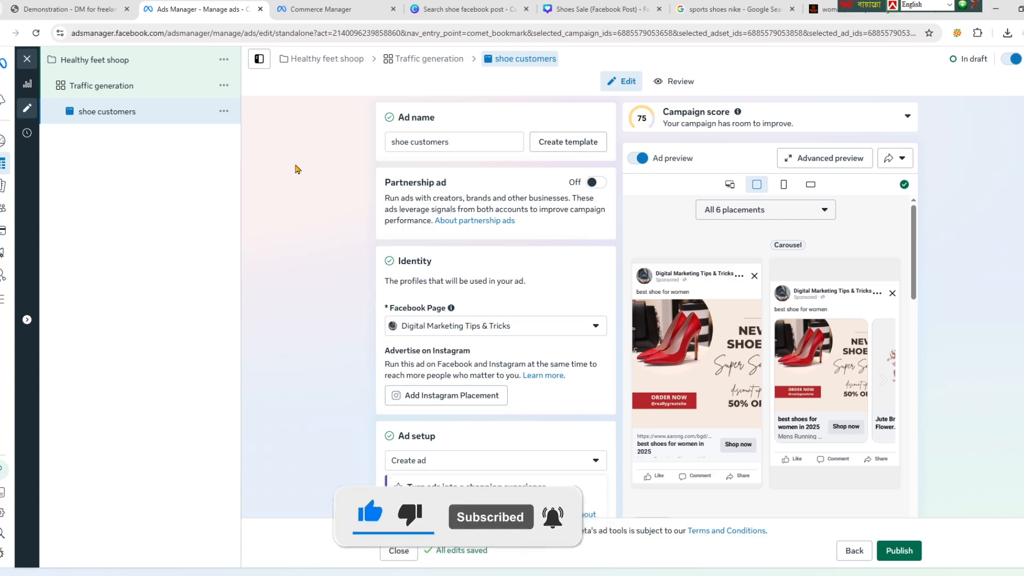
Step: Close the Commerce Manager page and return to the shoe customers ad in Ads Manager
click(343, 11)
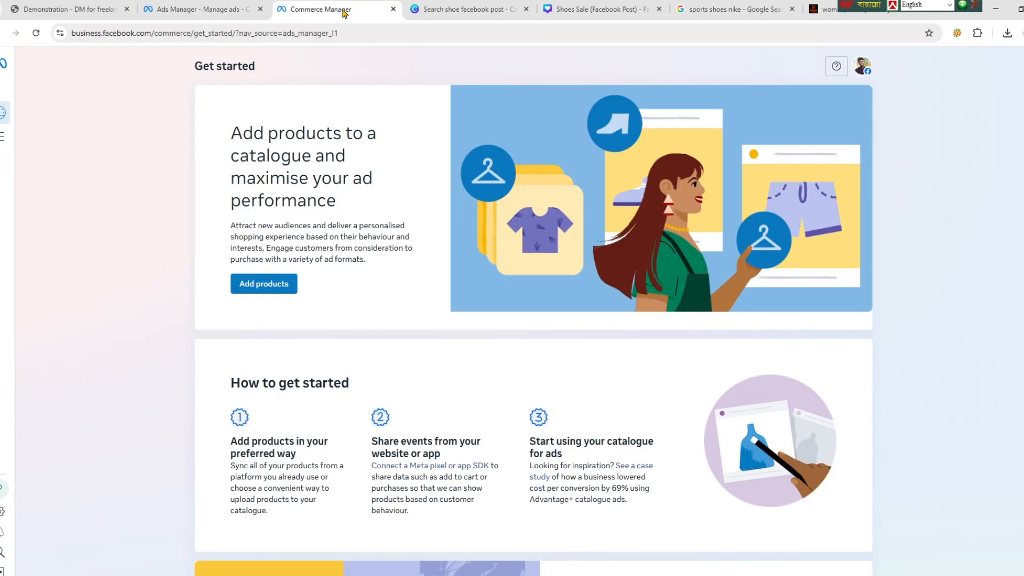
click(393, 9)
click(202, 9)
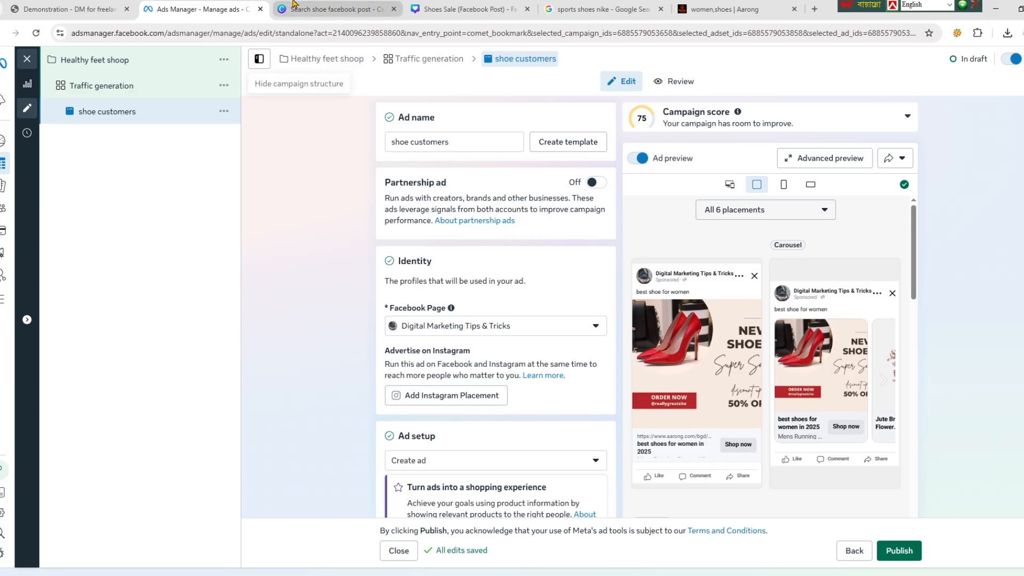
click(326, 9)
click(233, 3)
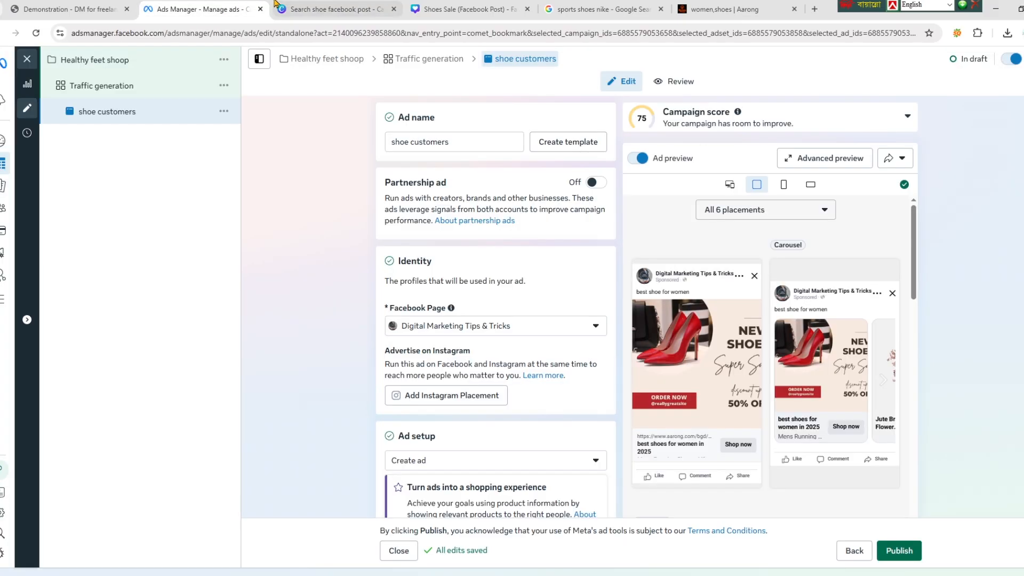
click(297, 8)
click(227, 3)
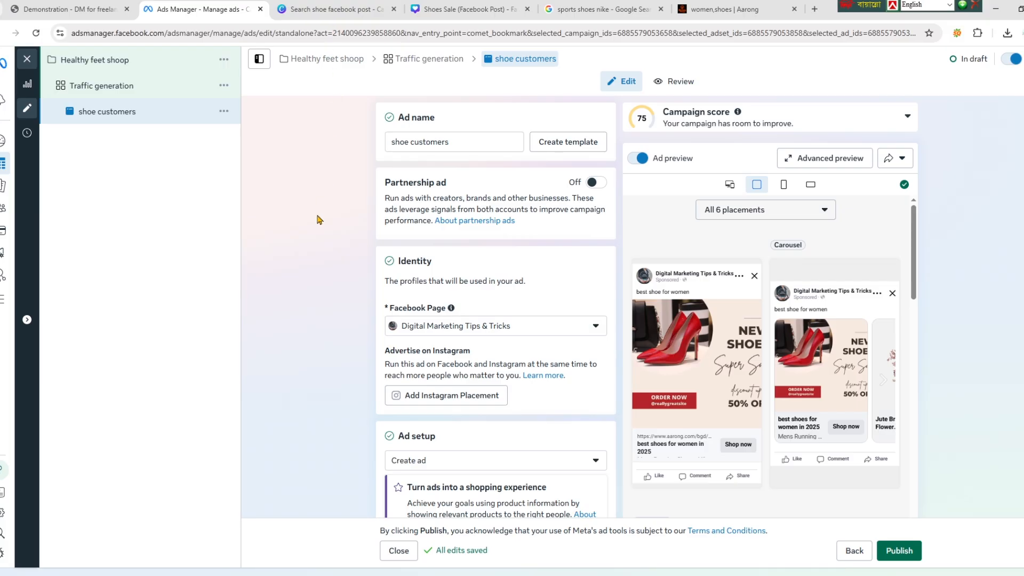
Step: Reorder the open browser pages so that Ads Manager comes before the Demonstration PDF
scroll(496, 306, down, 7)
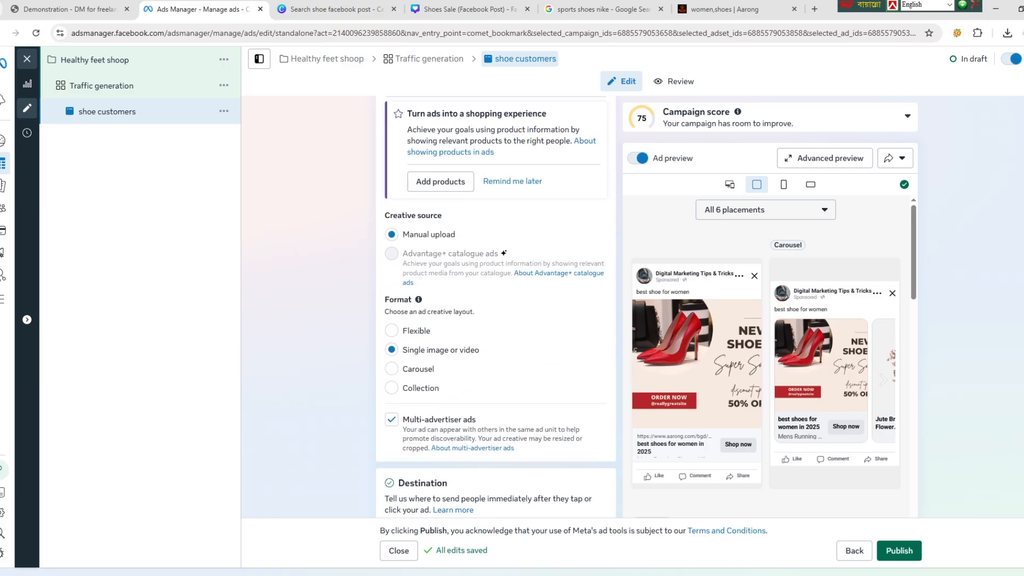
scroll(496, 307, up, 7)
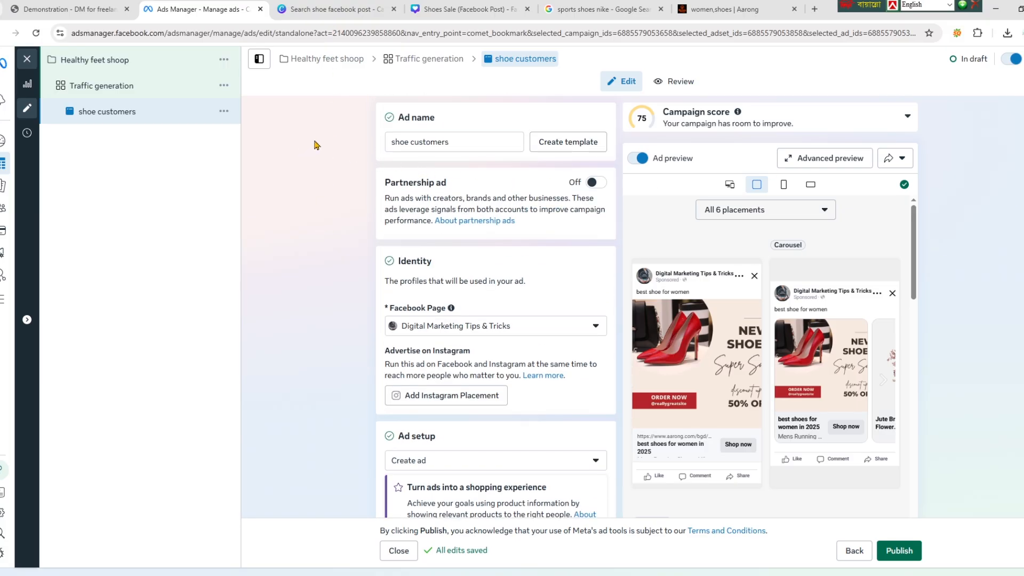
drag(186, 10, 44, 5)
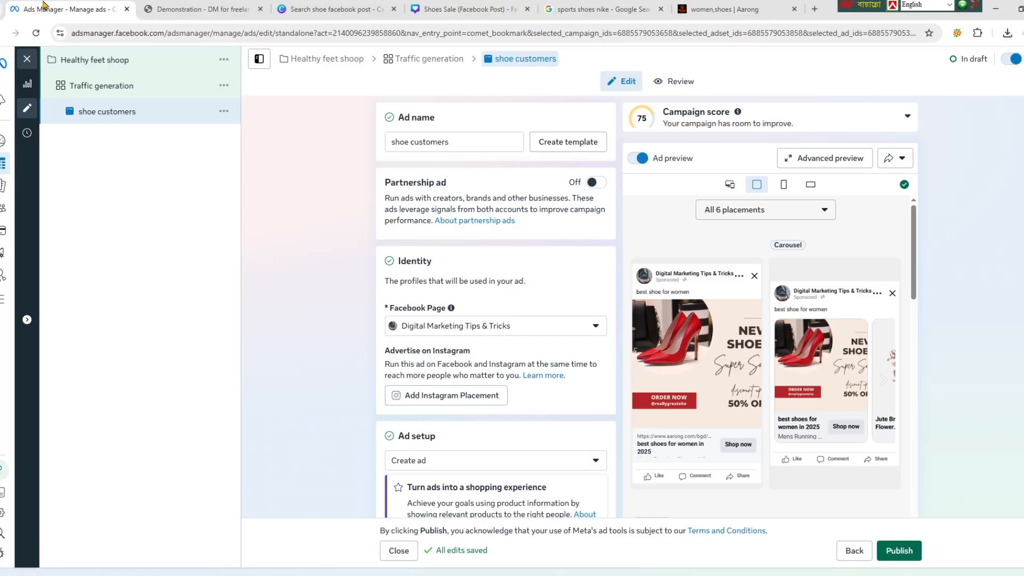
Step: Close the Shoes Sale (Facebook Post) design and the Canva shoe template search pages
click(183, 4)
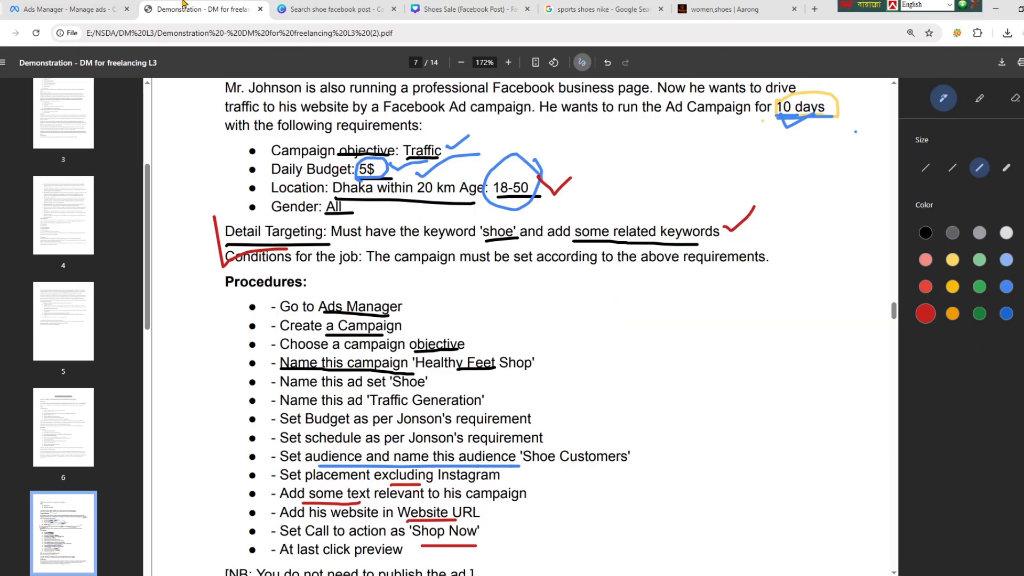
click(343, 7)
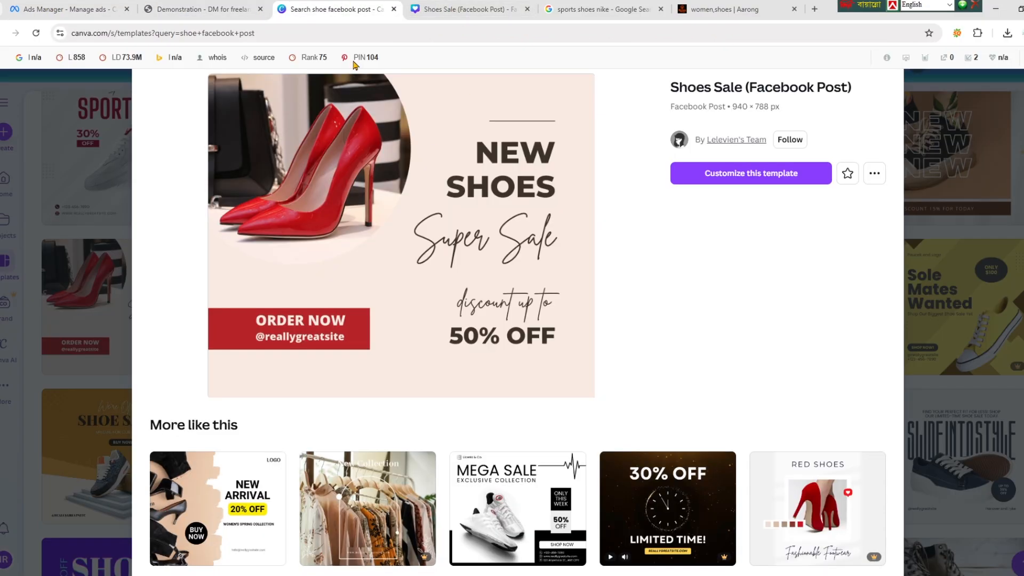
click(451, 7)
click(527, 9)
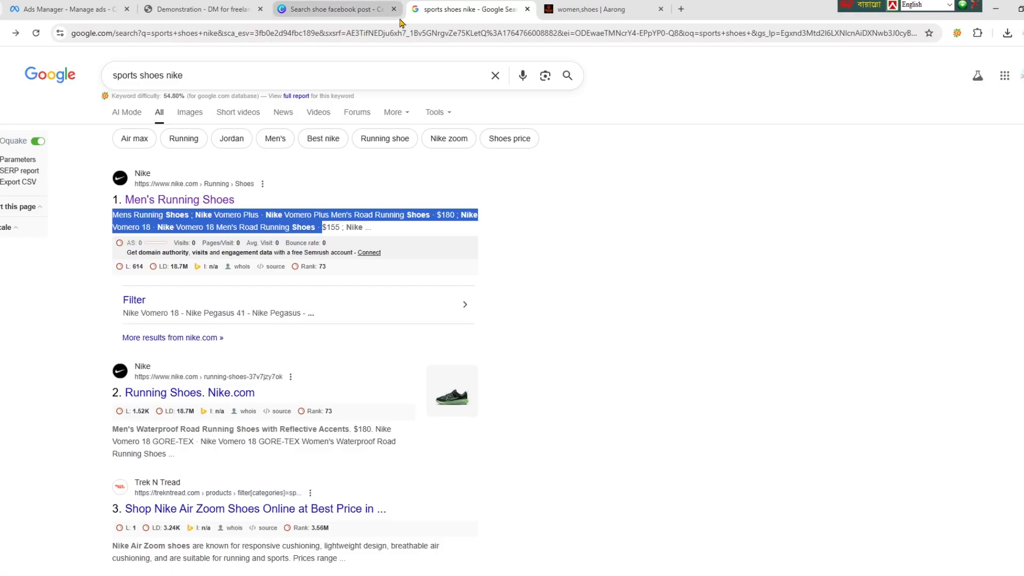
click(393, 9)
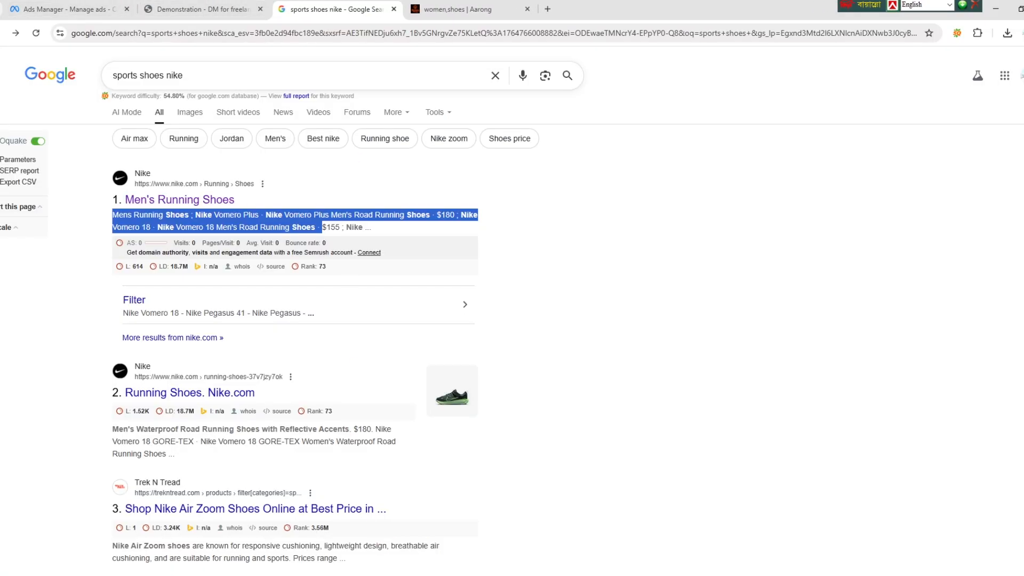
Step: In the Demonstration PDF, circle the Job 2 heading and the note "You do not need to publish the ad" in red
click(234, 9)
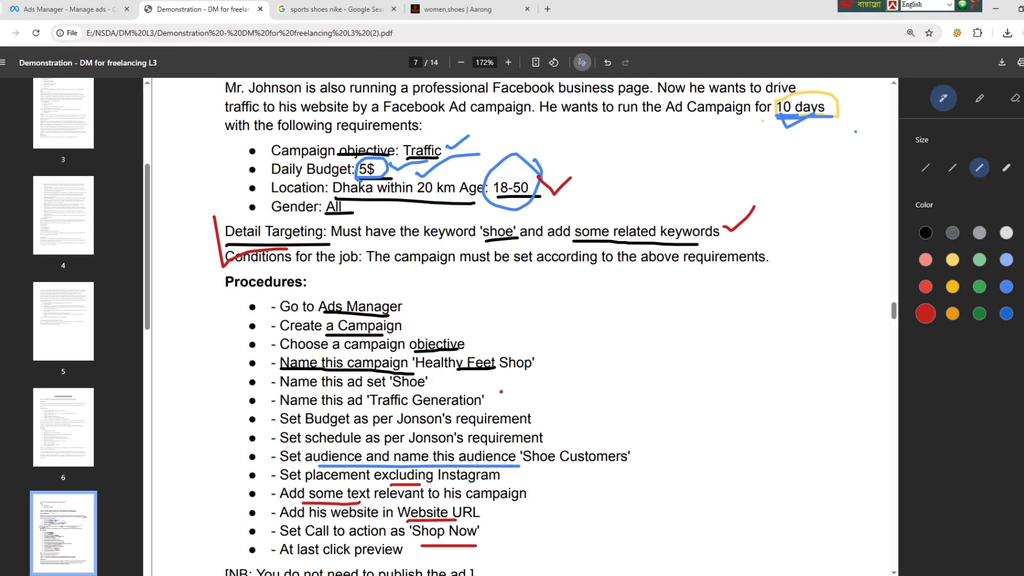
scroll(502, 391, up, 3)
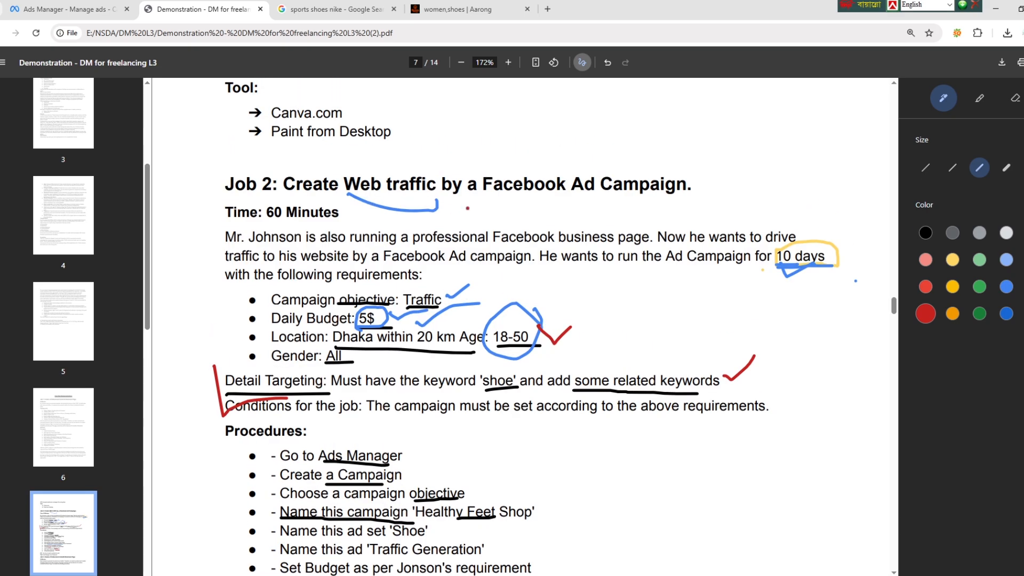
mouse_move(468, 208)
mouse_down()
mouse_move(722, 184)
mouse_move(267, 152)
mouse_move(203, 179)
mouse_move(440, 202)
mouse_up()
scroll(520, 423, down, 4)
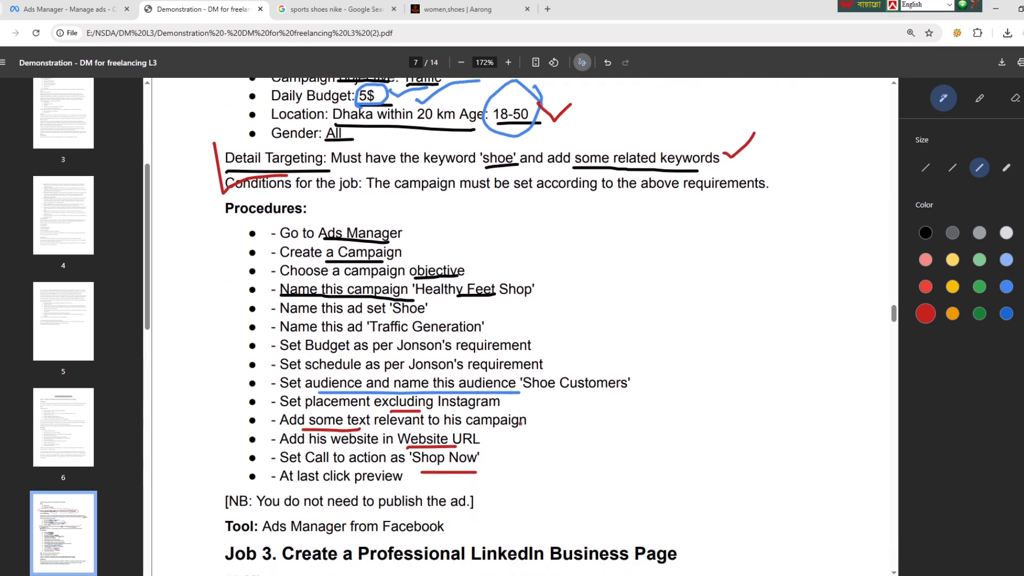
scroll(521, 423, down, 2)
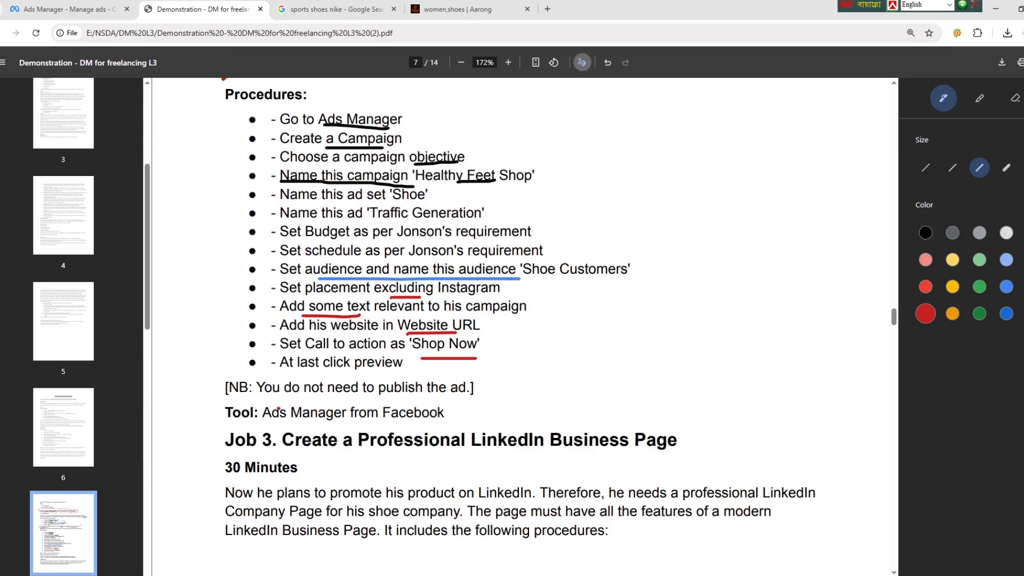
mouse_move(267, 400)
mouse_down()
mouse_move(467, 396)
mouse_move(360, 375)
mouse_move(254, 380)
mouse_up()
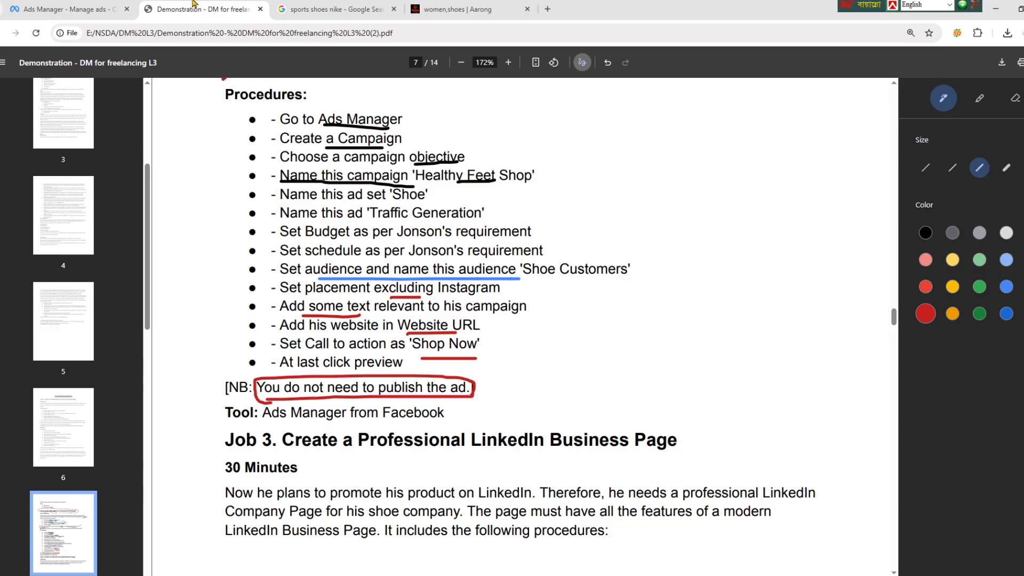
Step: Switch back to Ads Manager and look over the shoe customers ad and its preview
click(63, 9)
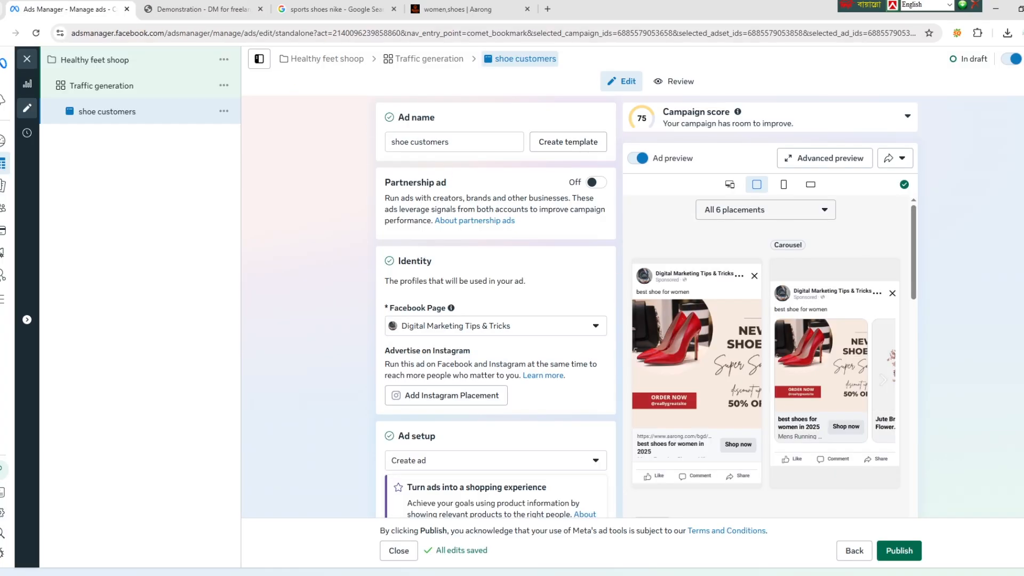
scroll(496, 320, down, 2)
scroll(496, 320, up, 2)
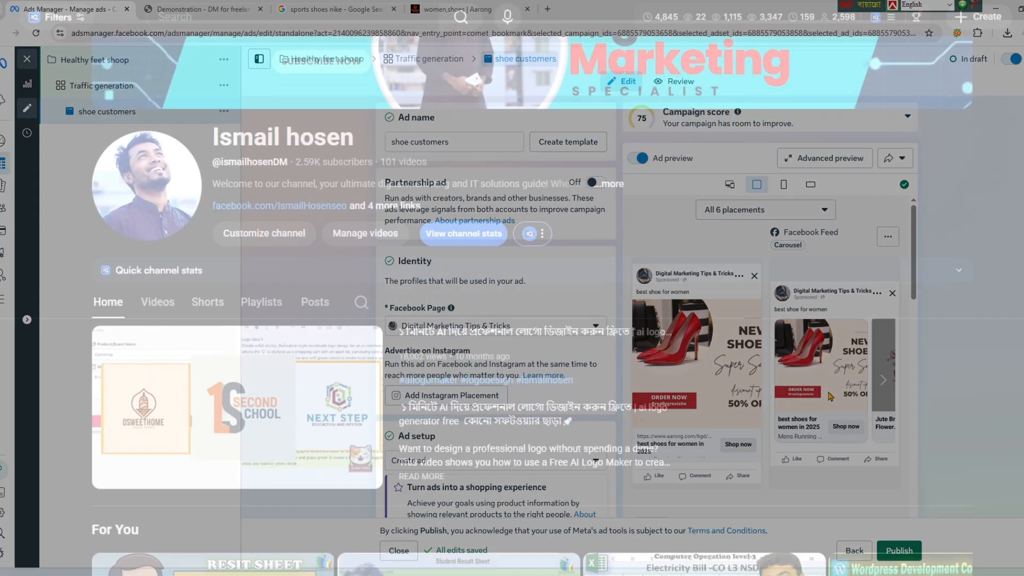
Step: Switch to the YouTube channel and browse its home page sections and the Videos list
scroll(513, 320, down, 8)
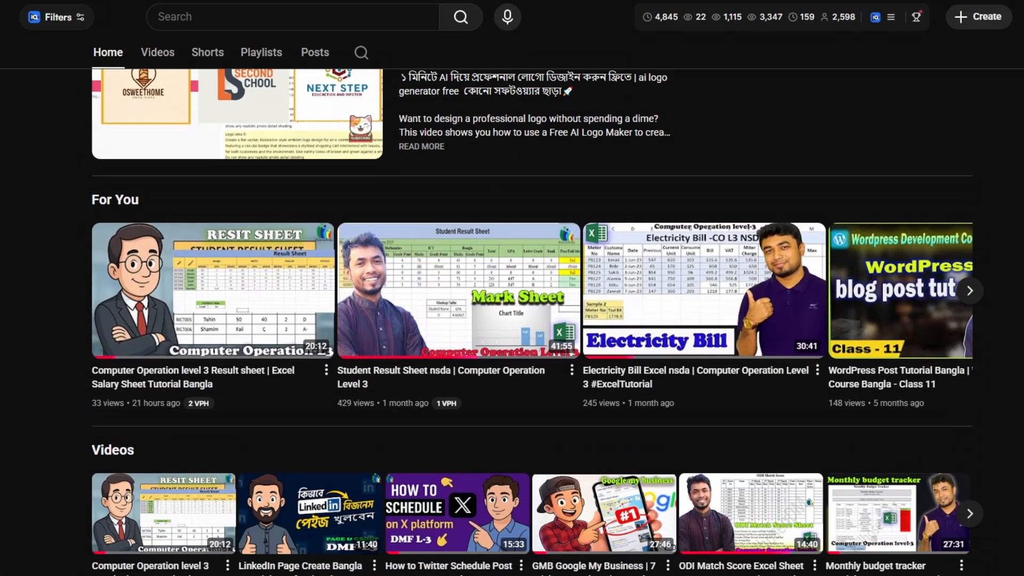
scroll(512, 320, down, 6)
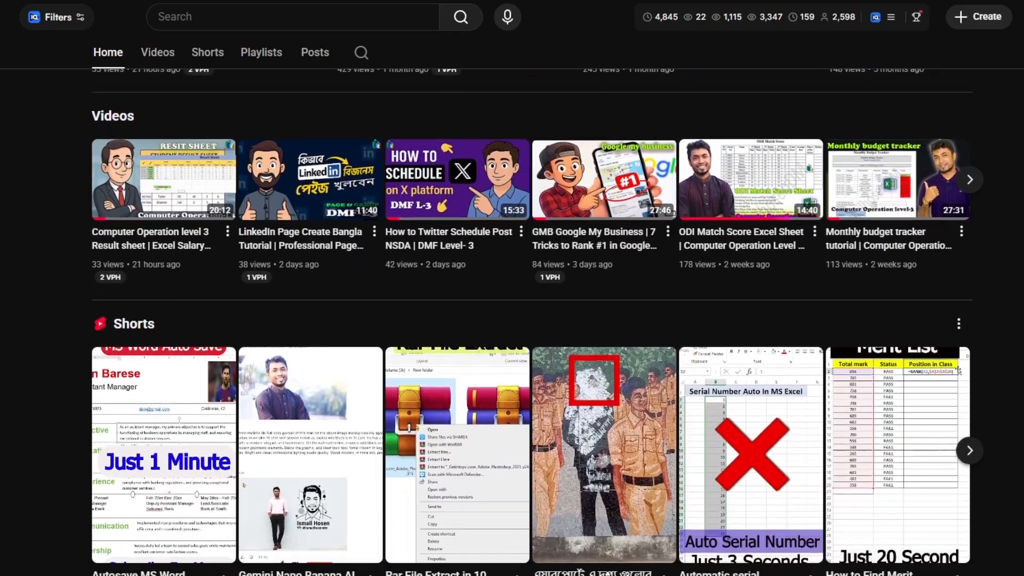
scroll(512, 320, down, 8)
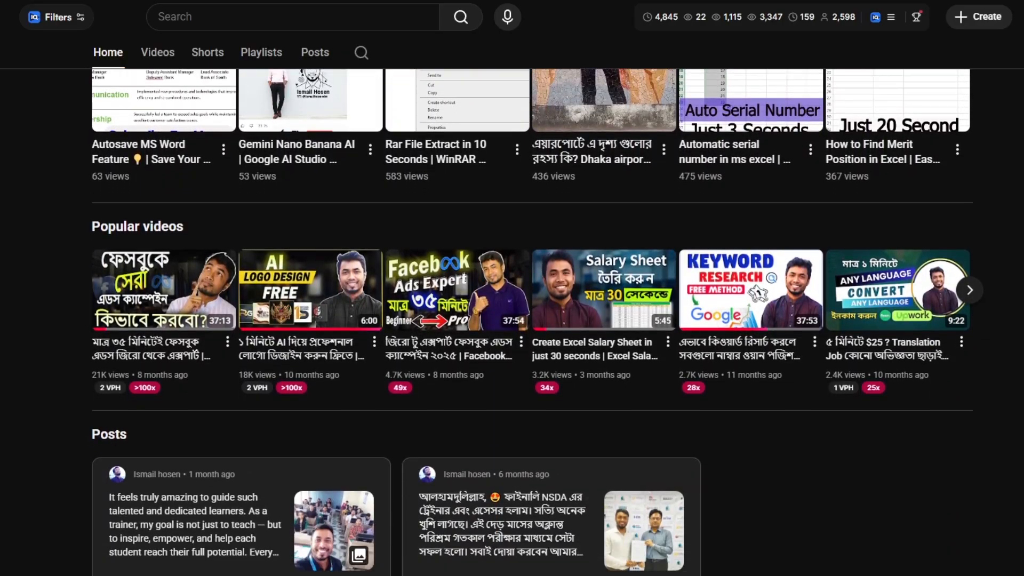
scroll(512, 320, down, 3)
scroll(512, 321, up, 3)
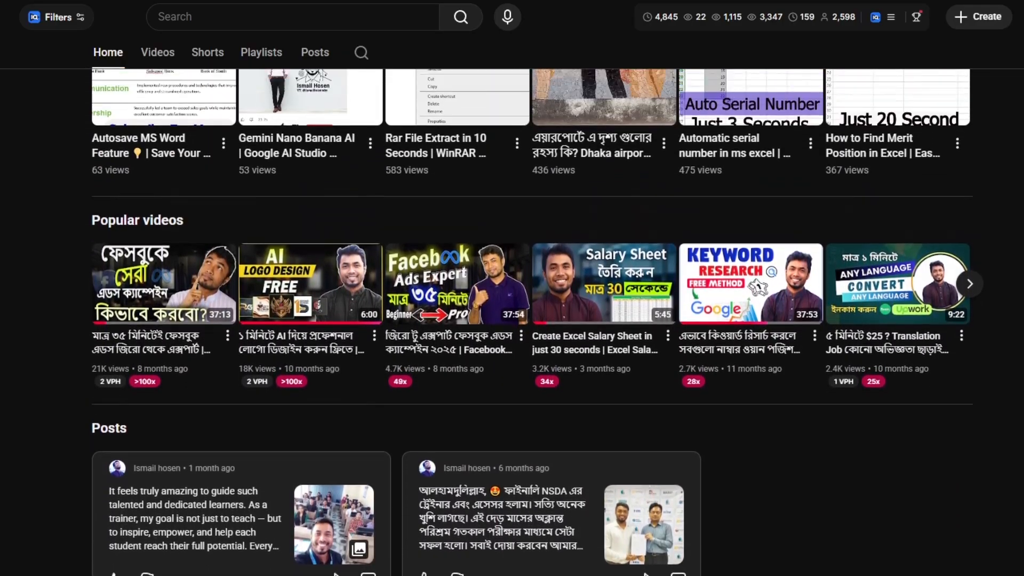
scroll(512, 320, up, 13)
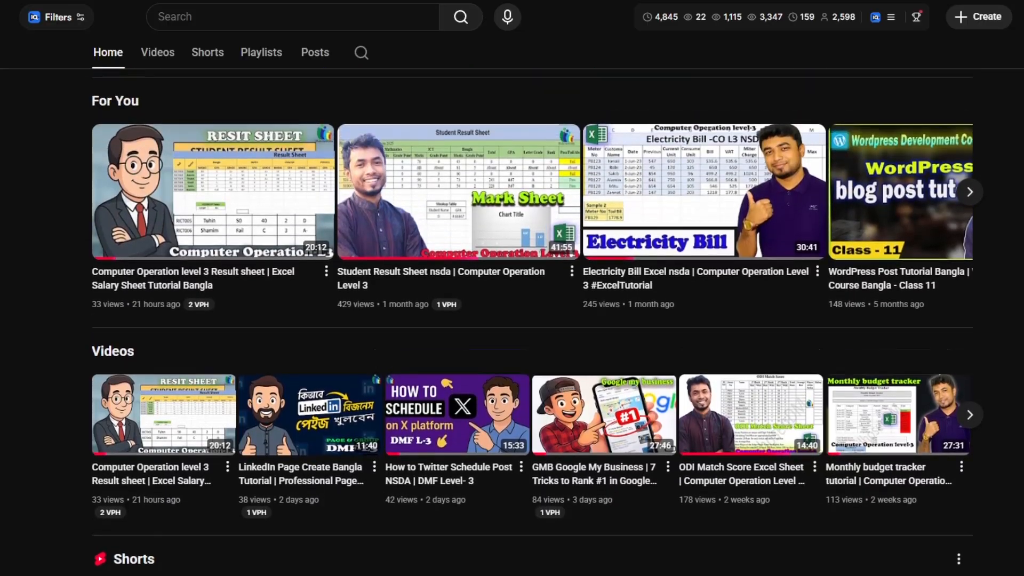
scroll(512, 320, up, 6)
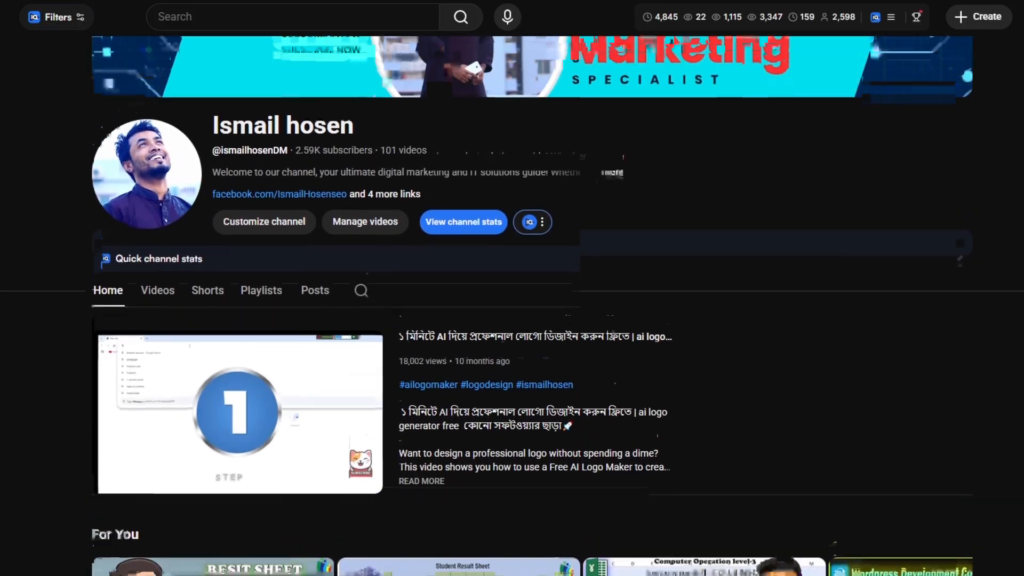
scroll(914, 94, up, 1)
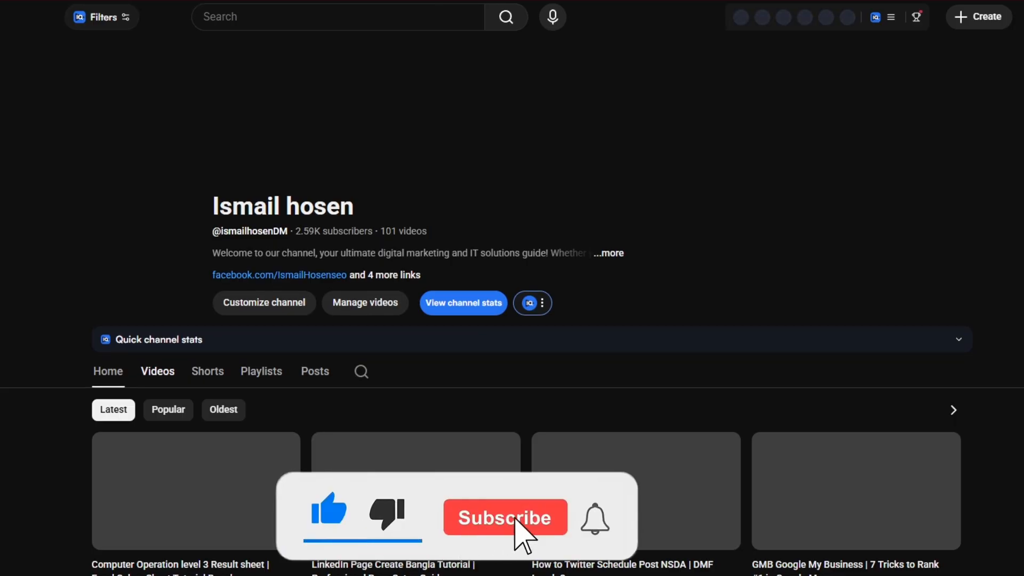
scroll(512, 320, down, 4)
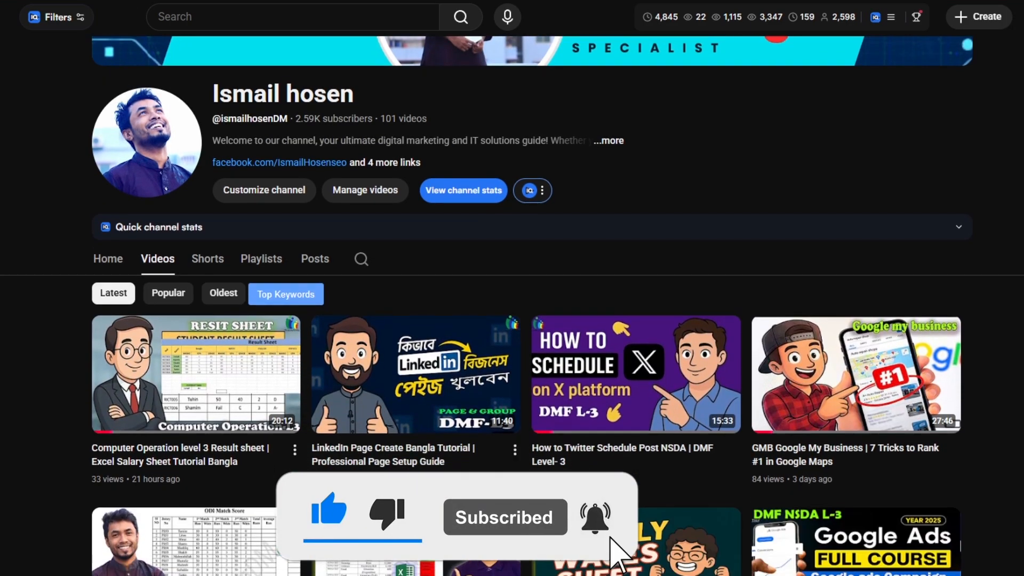
scroll(512, 321, down, 3)
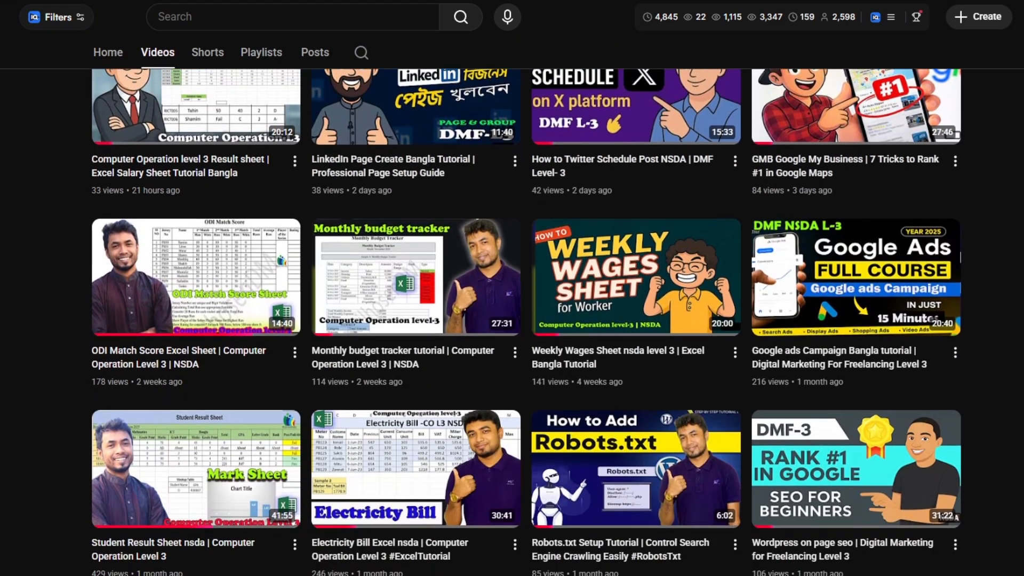